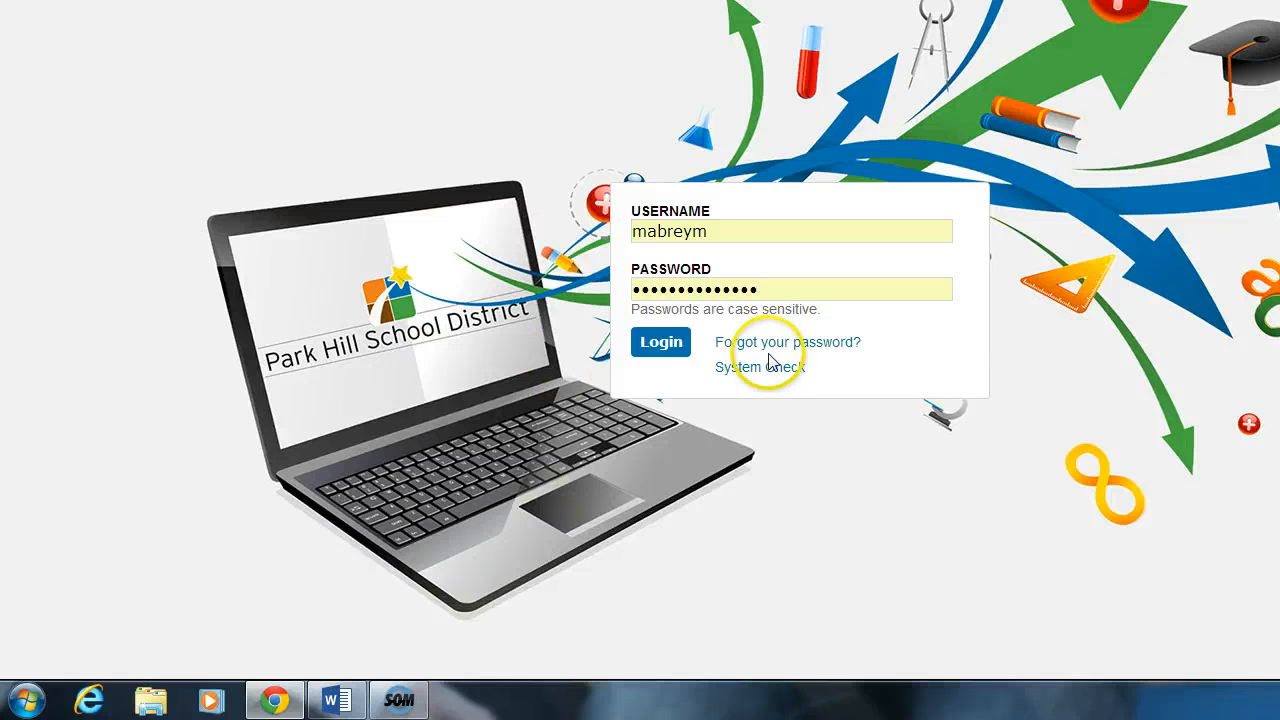
Step: Log in with the prefilled credentials and open Quiz 5.1 of the 1314_8th Grade - Science - CG_Full Year course for editing
{"action": "left_click", "coordinate": [684, 356]}
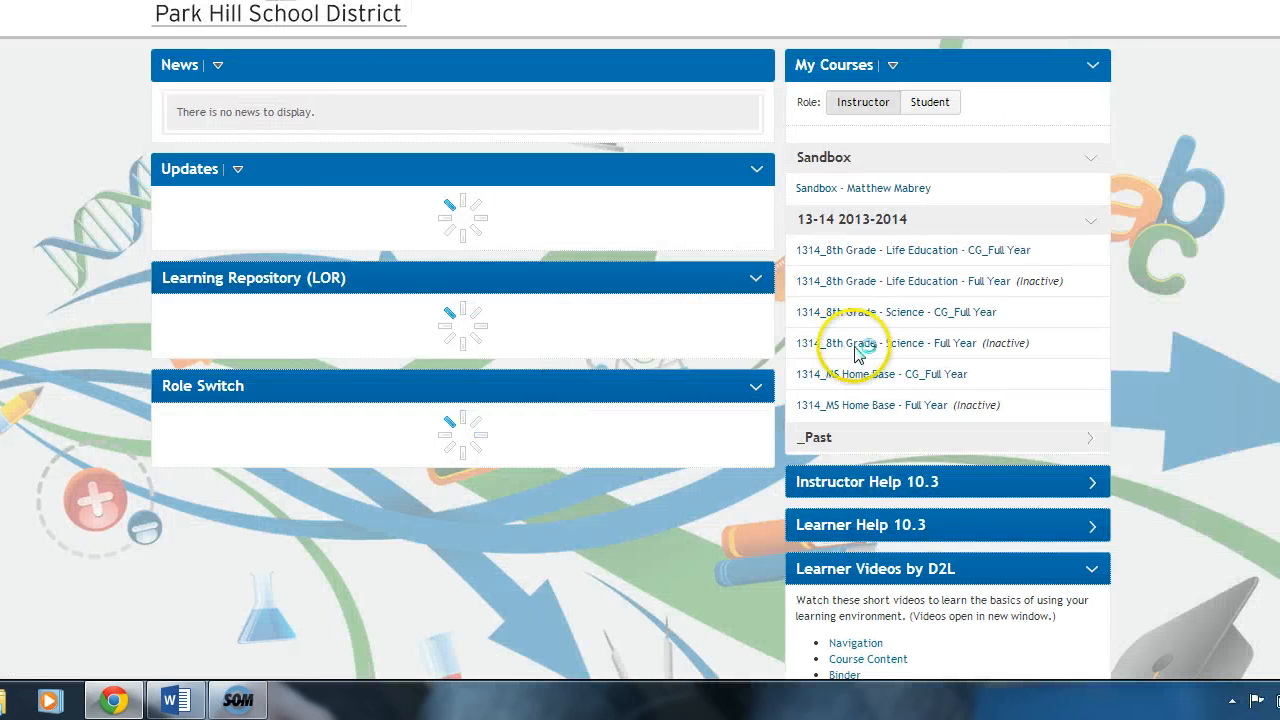
{"action": "left_click", "coordinate": [855, 315]}
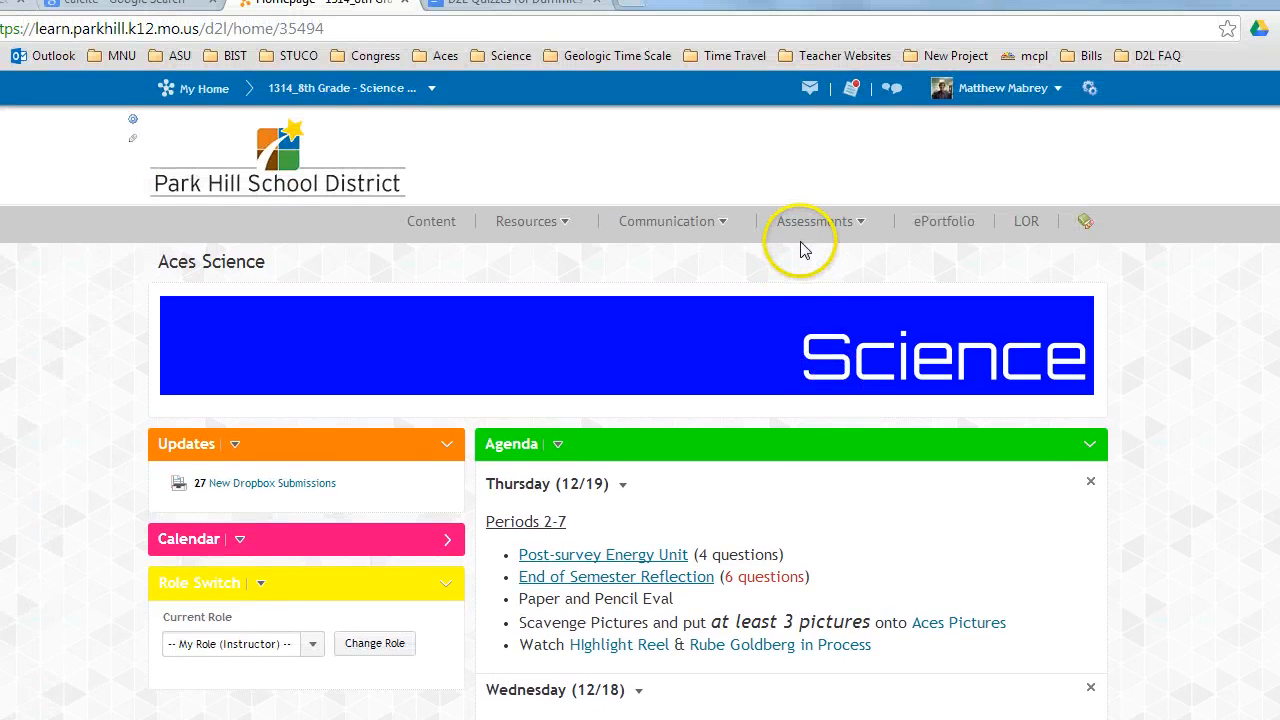
{"action": "left_click", "coordinate": [802, 232]}
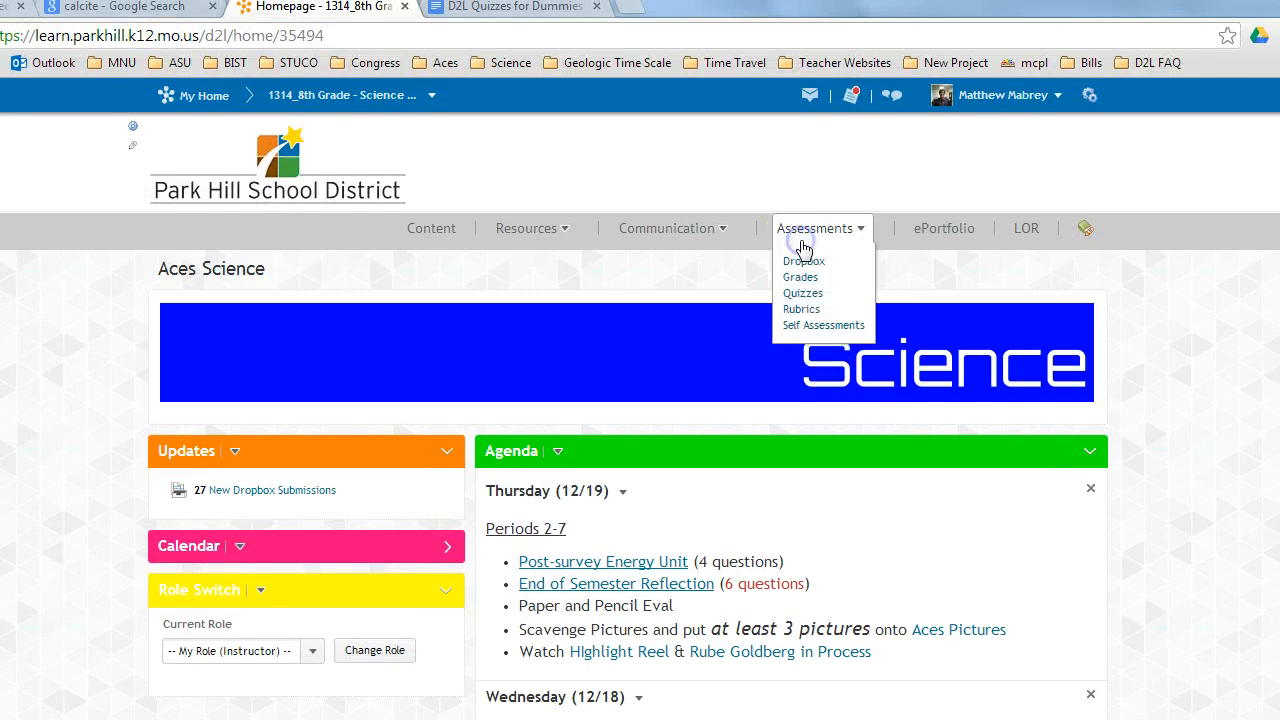
{"action": "left_click", "coordinate": [805, 285]}
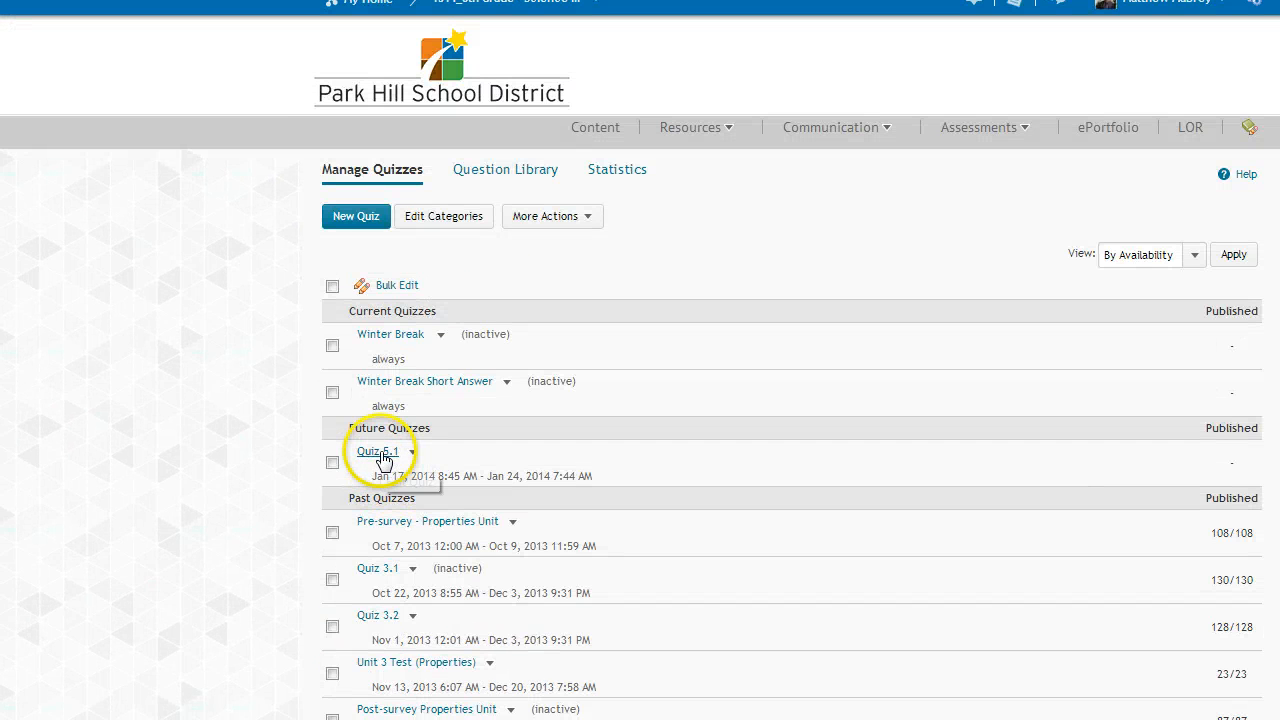
{"action": "left_click", "coordinate": [380, 452]}
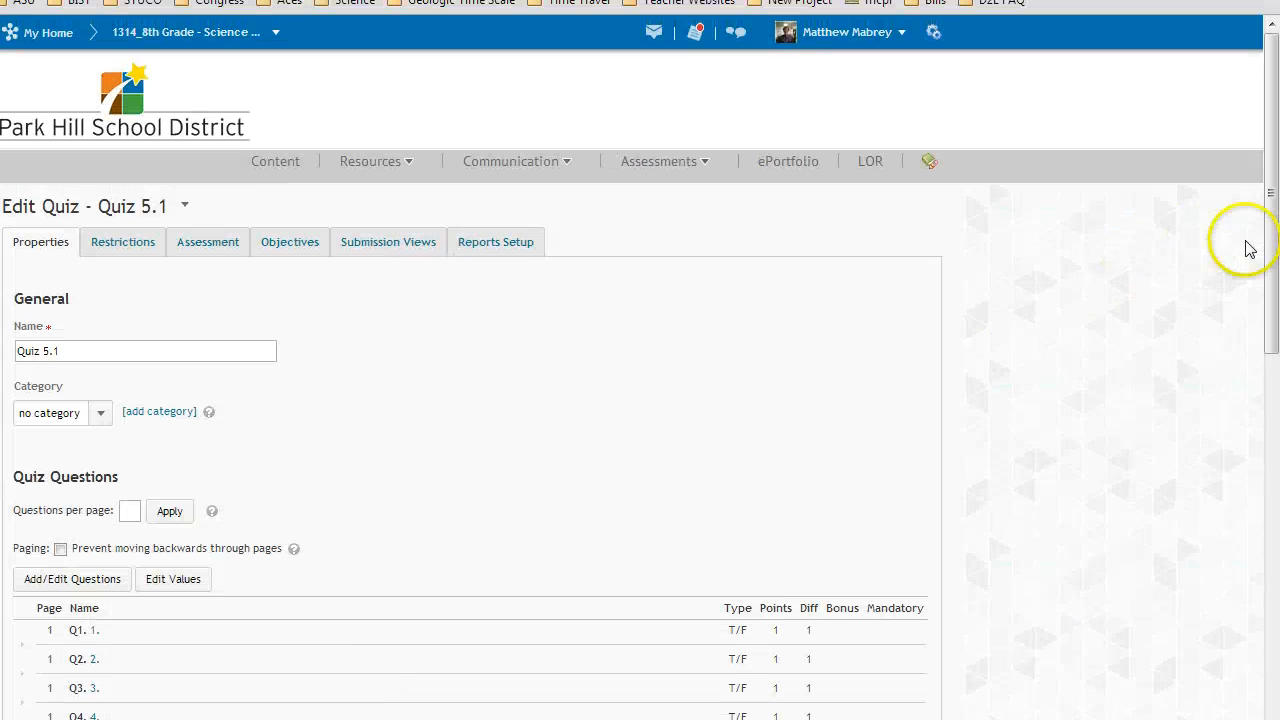
Step: Open the question editor of Quiz 5.1 and start a new Multiple Choice question
{"action": "left_click_drag", "start_coordinate": [1268, 248], "coordinate": [1272, 320]}
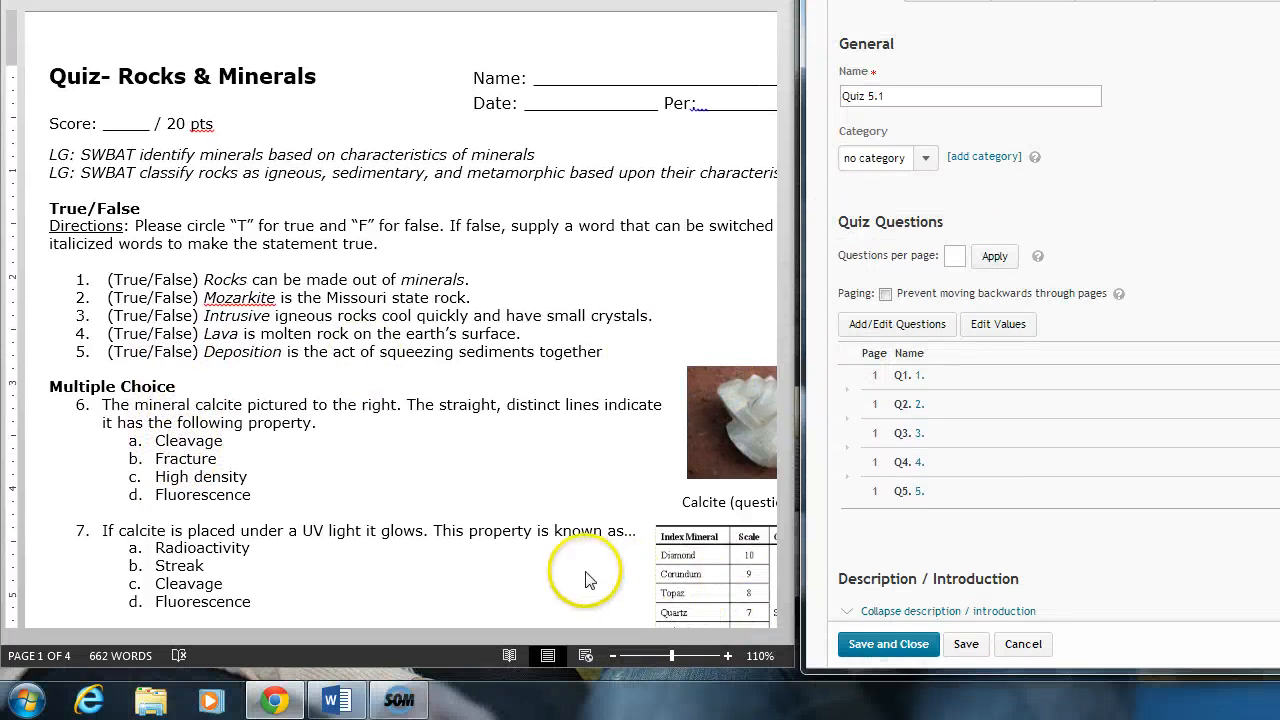
{"action": "scroll", "coordinate": [789, 615], "scroll_direction": "down", "scroll_amount": 2}
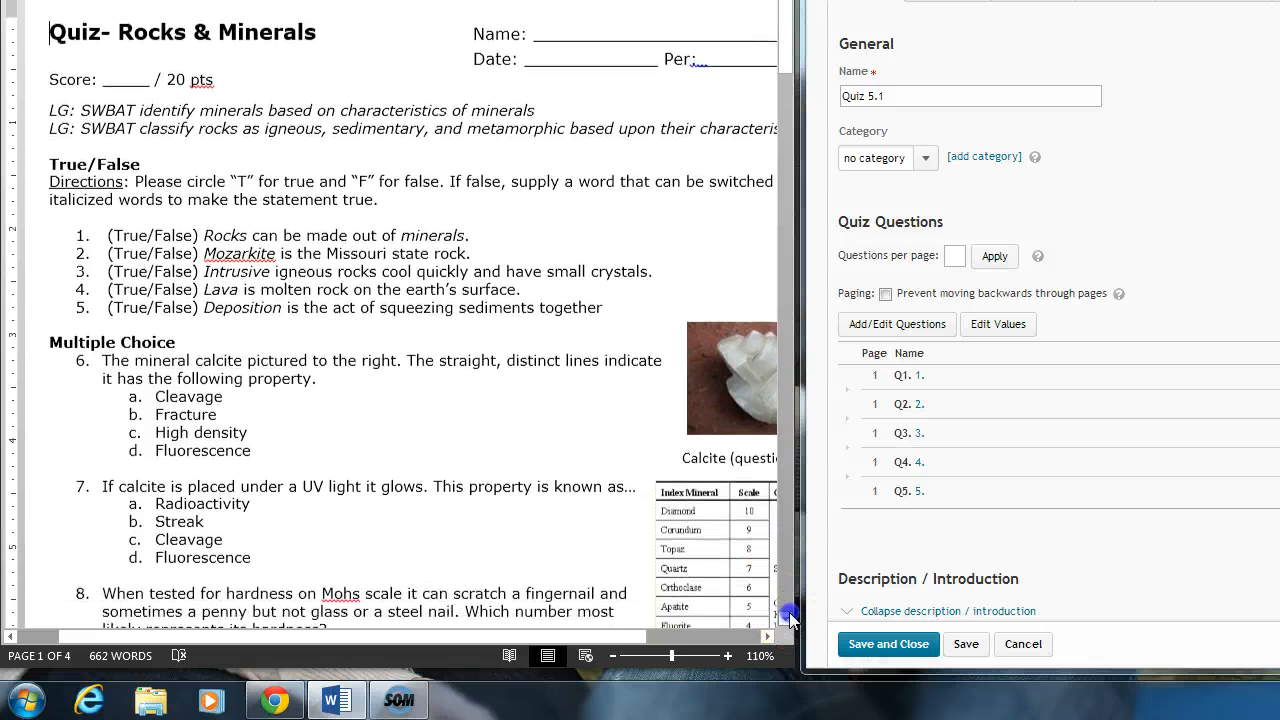
{"action": "left_click", "coordinate": [789, 615]}
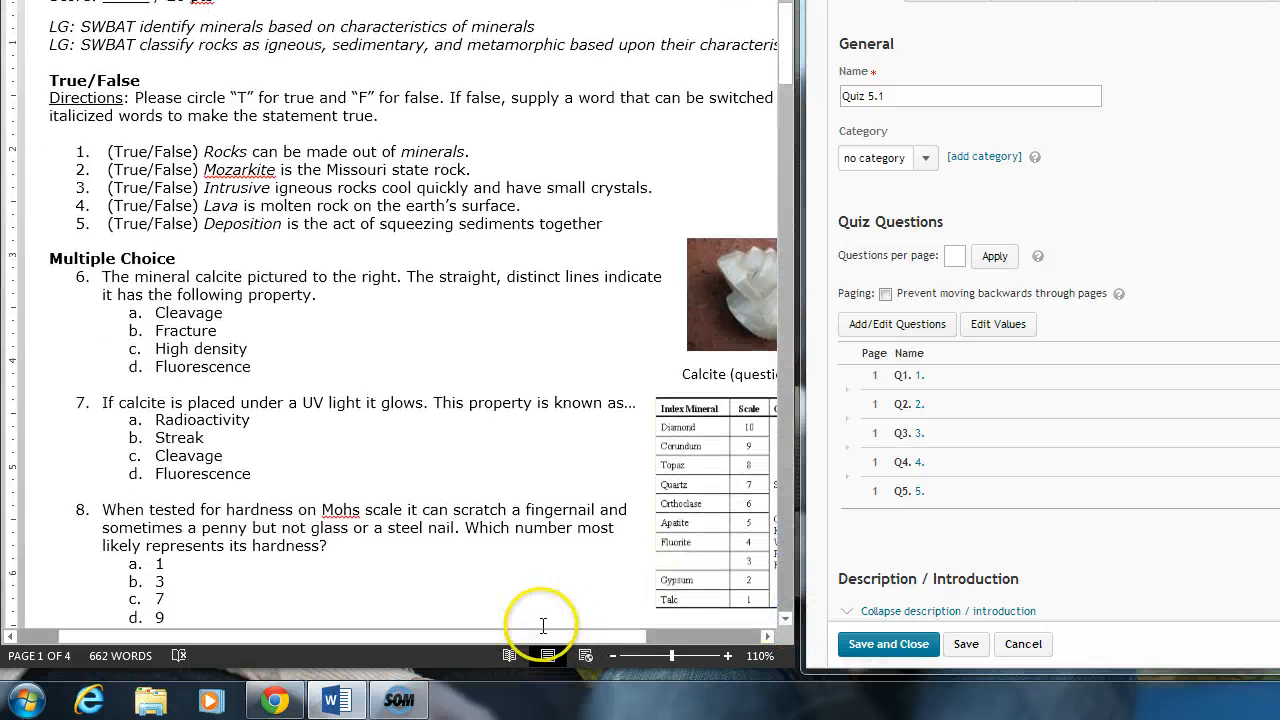
{"action": "left_click_drag", "start_coordinate": [543, 638], "coordinate": [603, 638]}
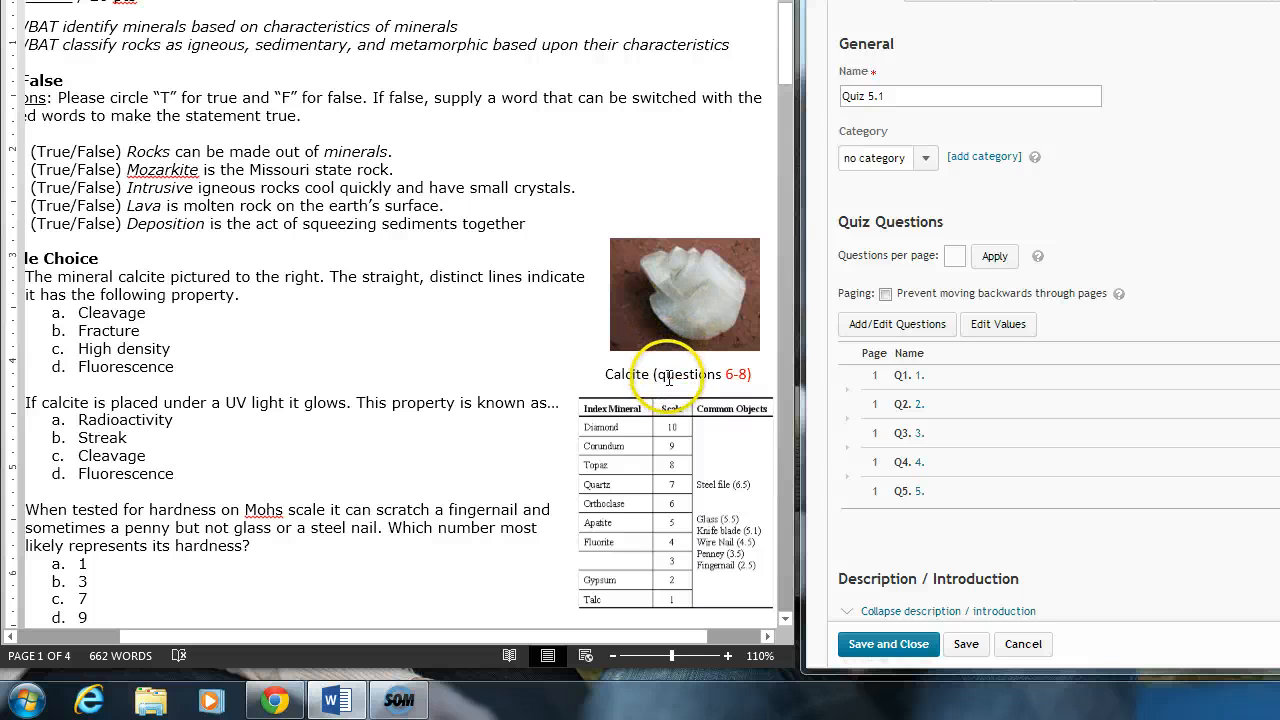
{"action": "left_click_drag", "start_coordinate": [472, 638], "coordinate": [418, 648]}
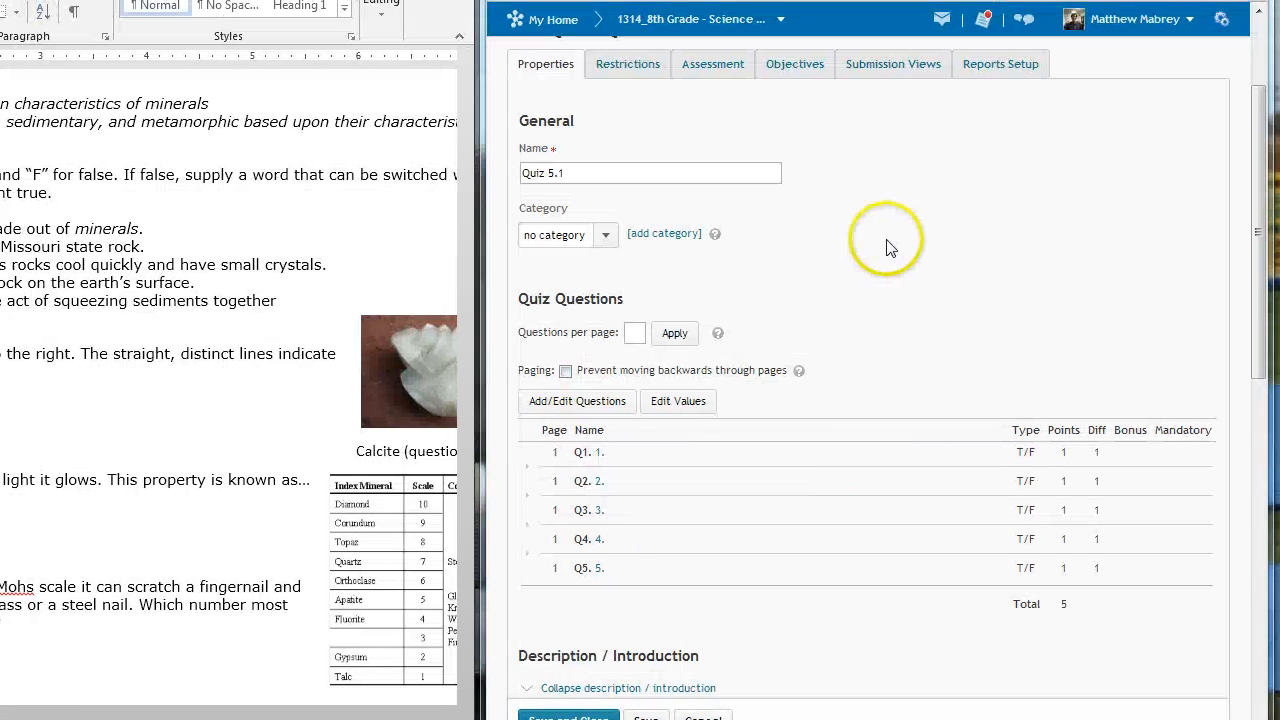
{"action": "left_click", "coordinate": [1206, 166]}
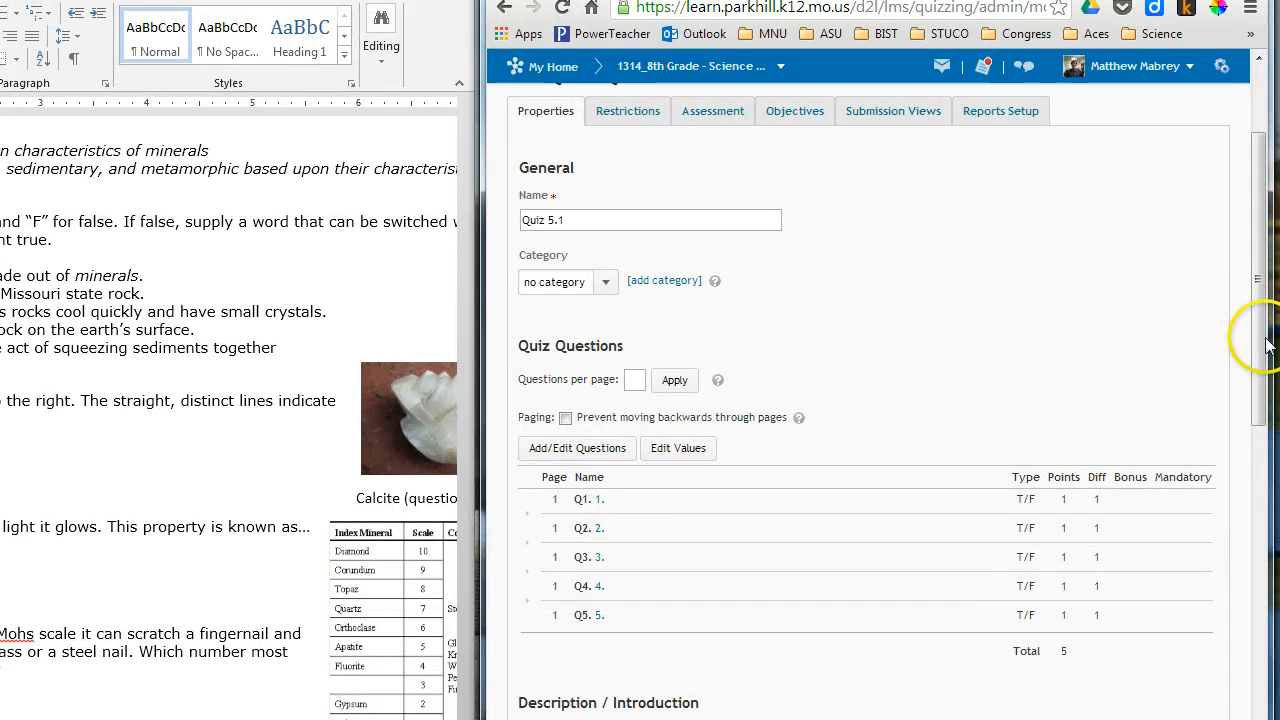
{"action": "left_click_drag", "start_coordinate": [1266, 345], "coordinate": [1265, 328]}
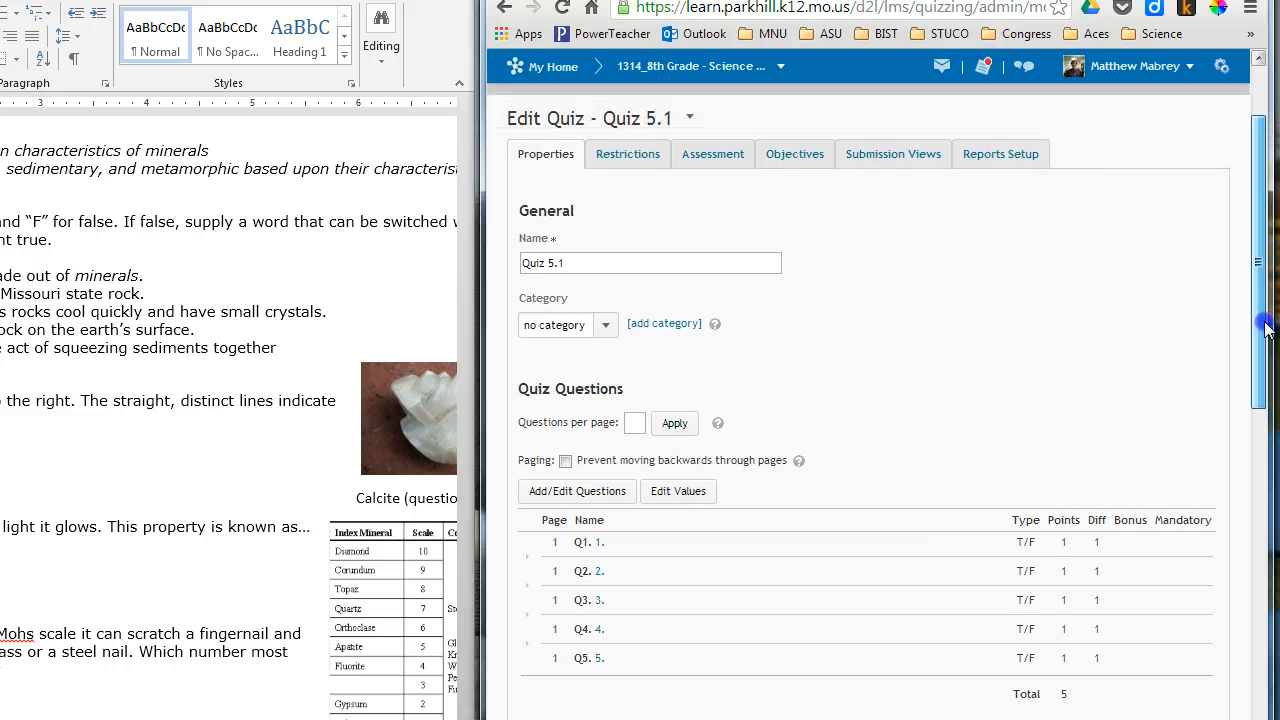
{"action": "left_click", "coordinate": [600, 493]}
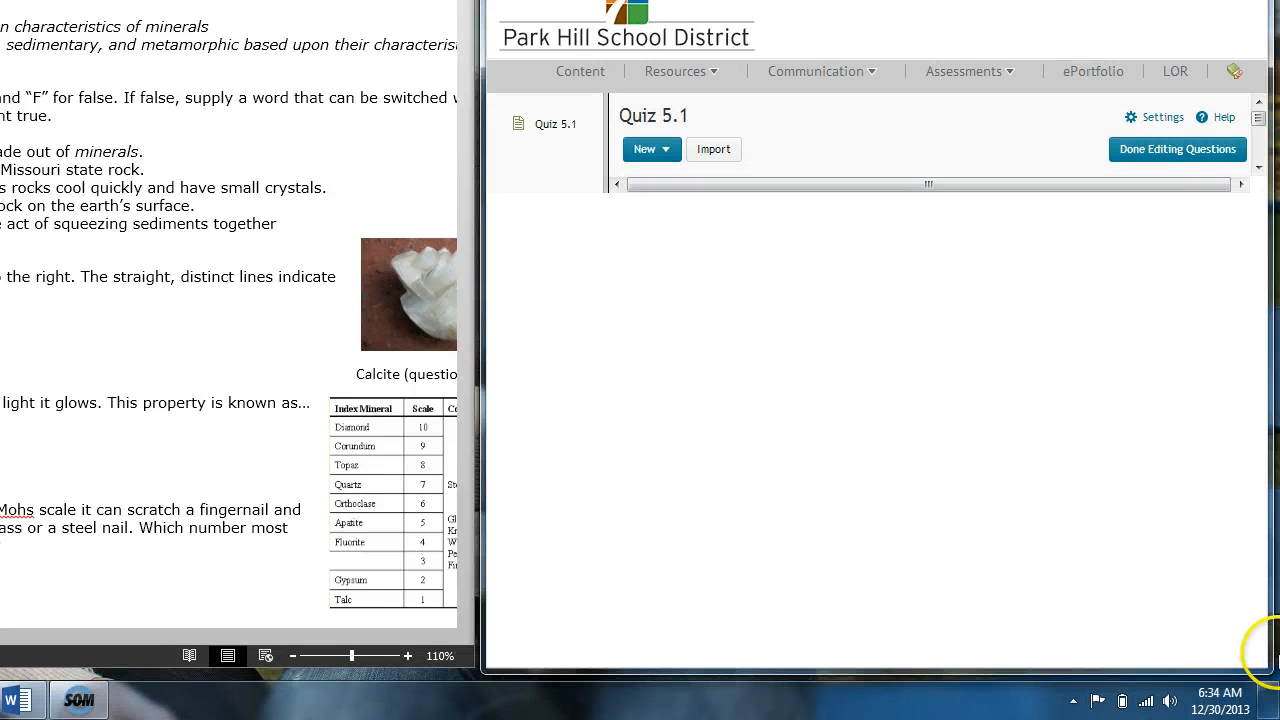
{"action": "mouse_move", "coordinate": [1265, 668]}
{"action": "left_mouse_down"}
{"action": "mouse_move", "coordinate": [1265, 642]}
{"action": "mouse_move", "coordinate": [1266, 662]}
{"action": "left_mouse_up"}
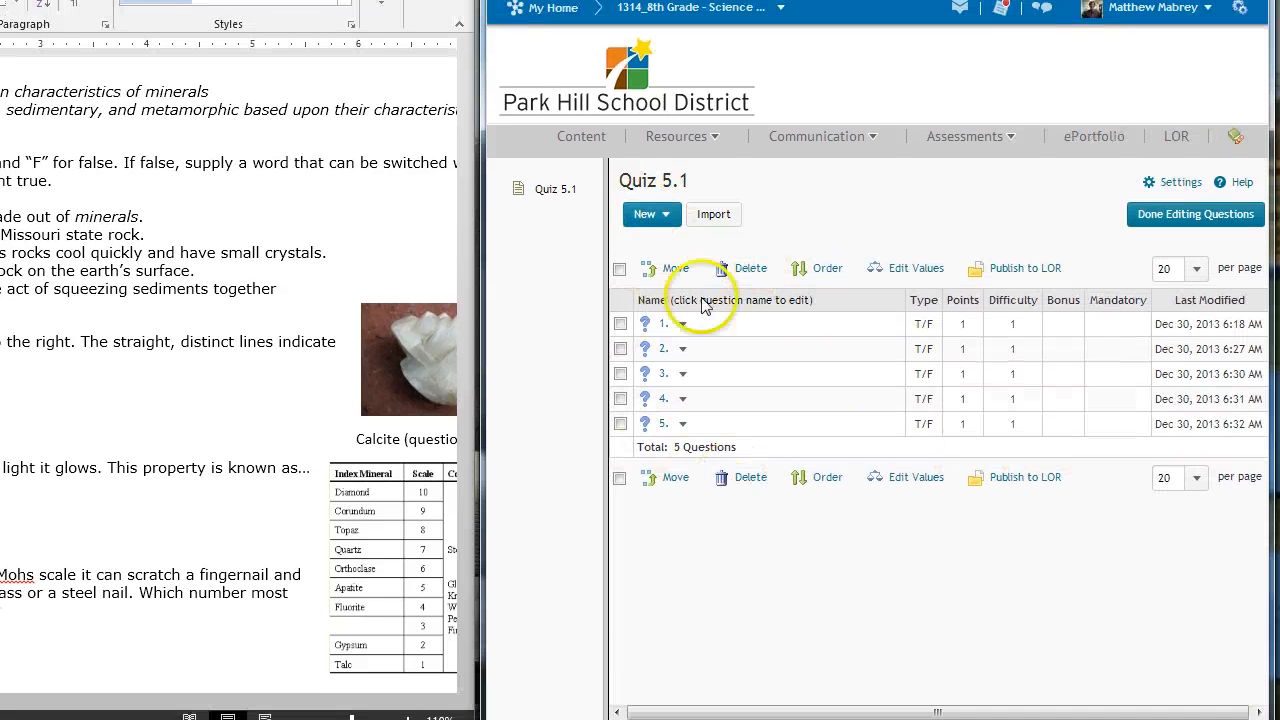
{"action": "left_click", "coordinate": [664, 246]}
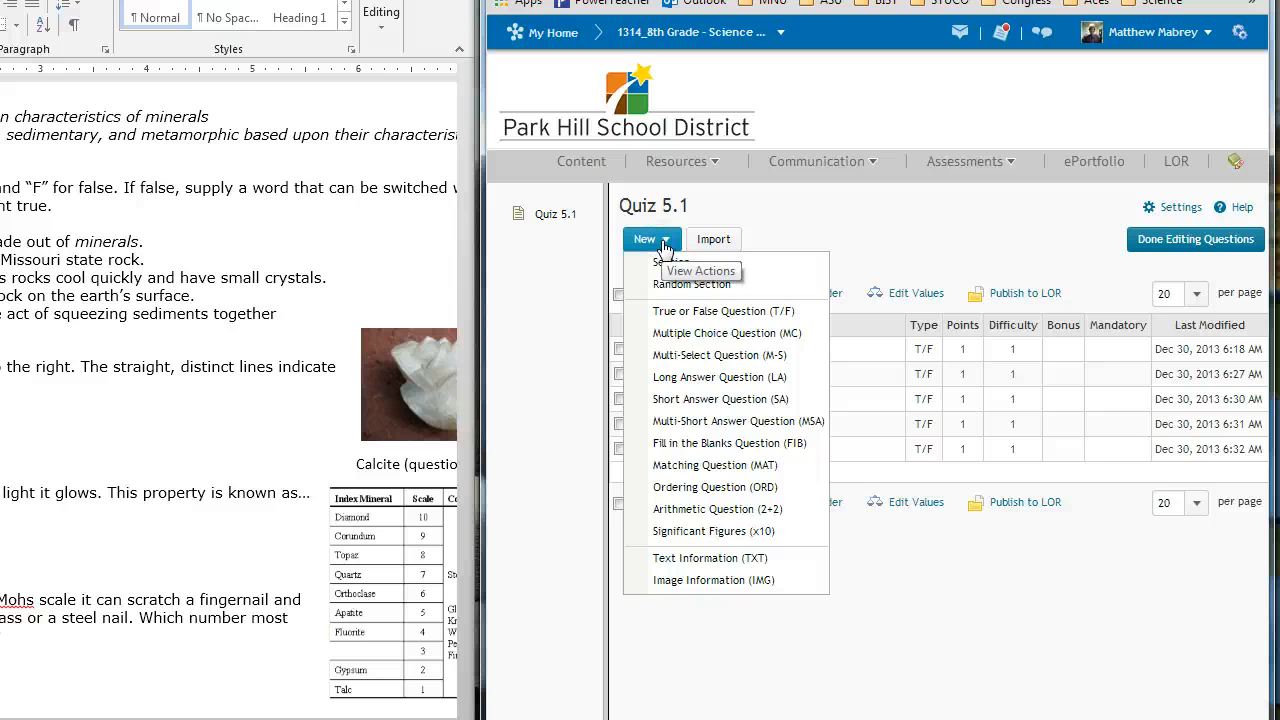
{"action": "left_click", "coordinate": [677, 345]}
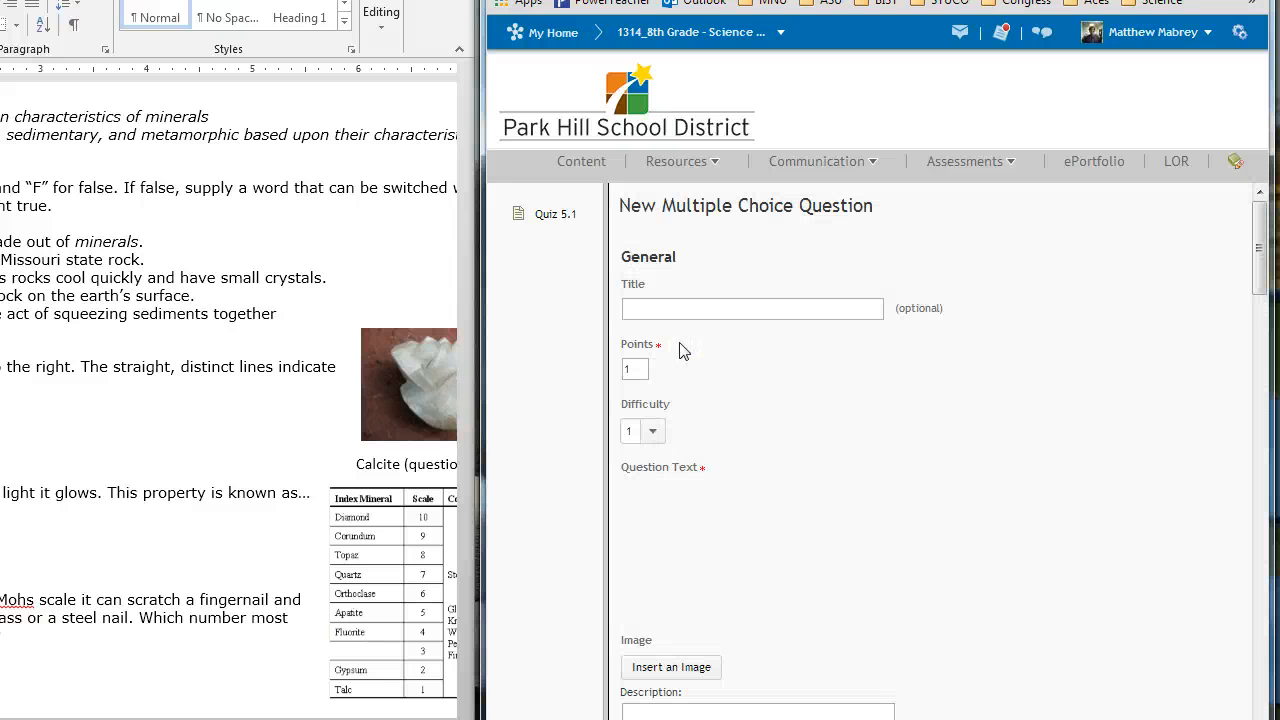
Step: Title the question "6." and enter the text "The mineral calcite is pictured to the right. The straight, distinct lines indicate it has the following property."
{"action": "left_click", "coordinate": [660, 309]}
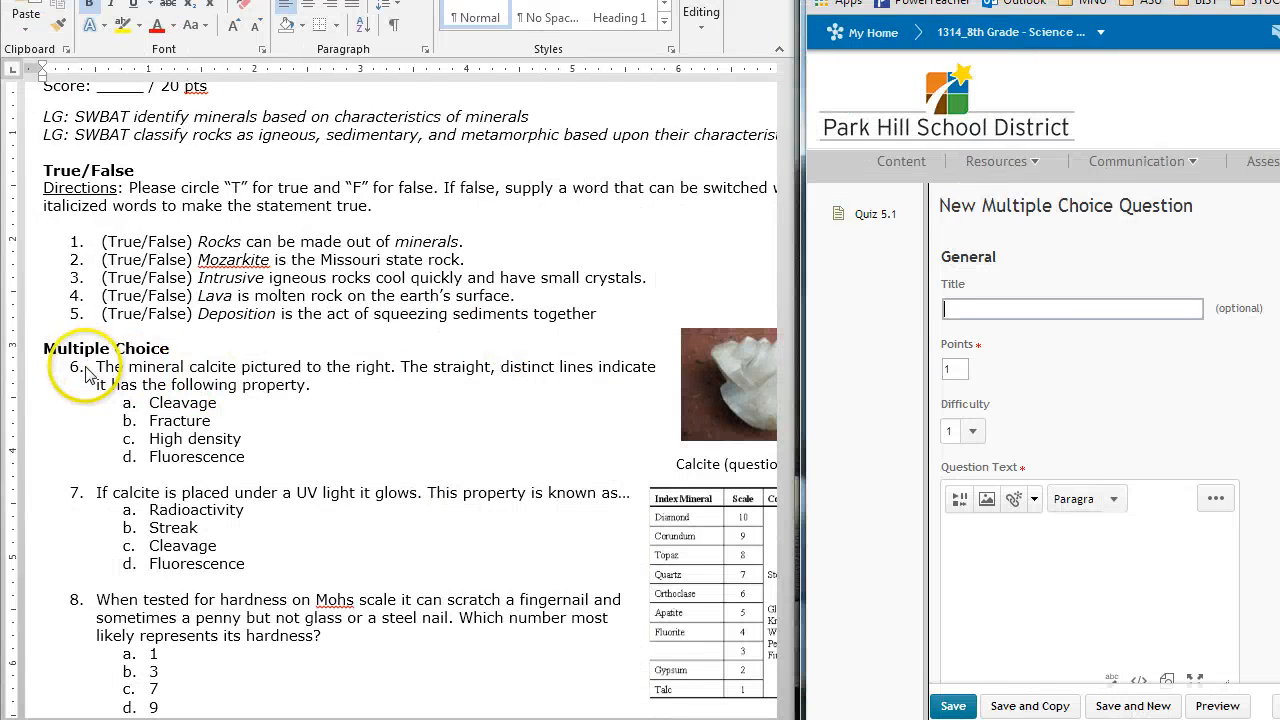
{"action": "type", "text": "6."}
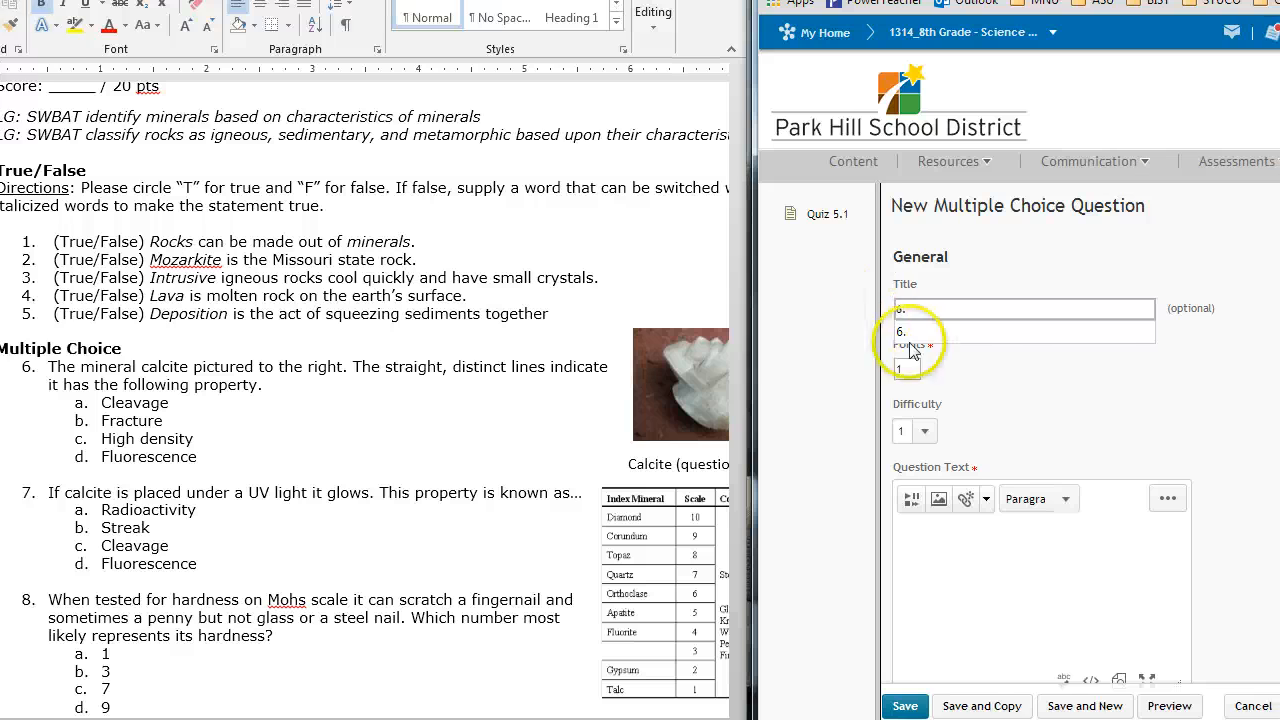
{"action": "left_click", "coordinate": [918, 370]}
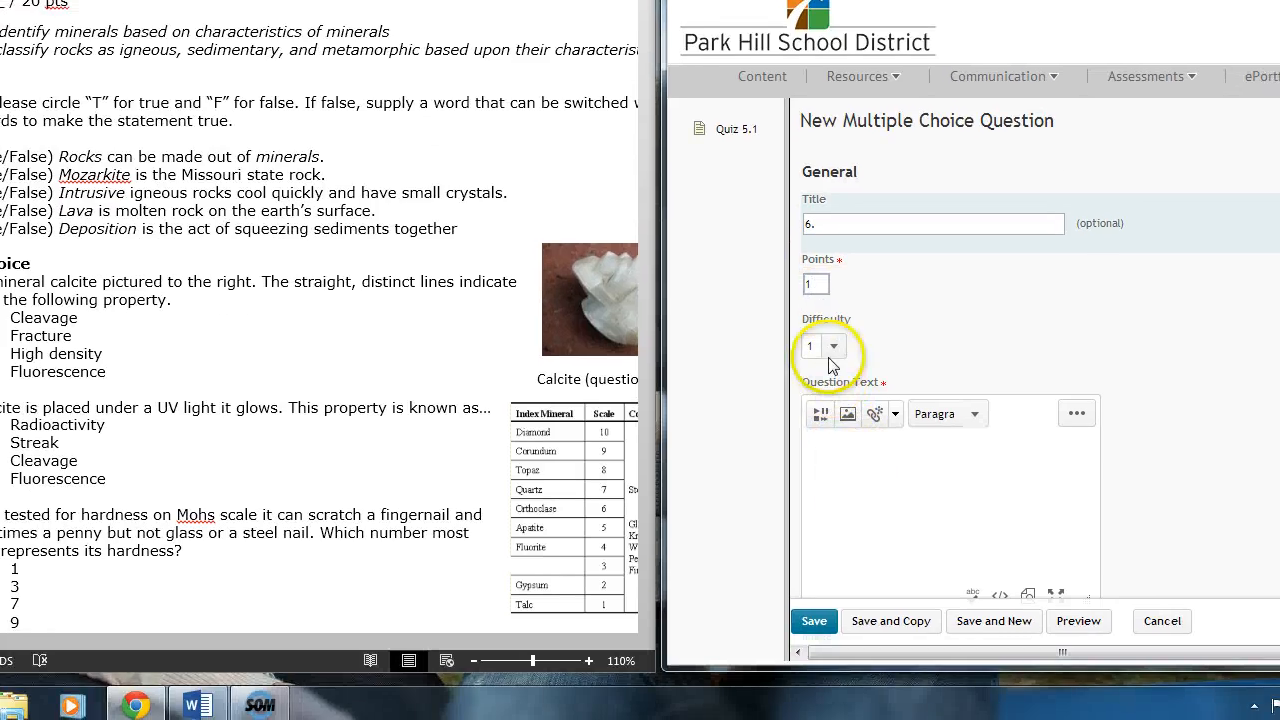
{"action": "left_click", "coordinate": [835, 476]}
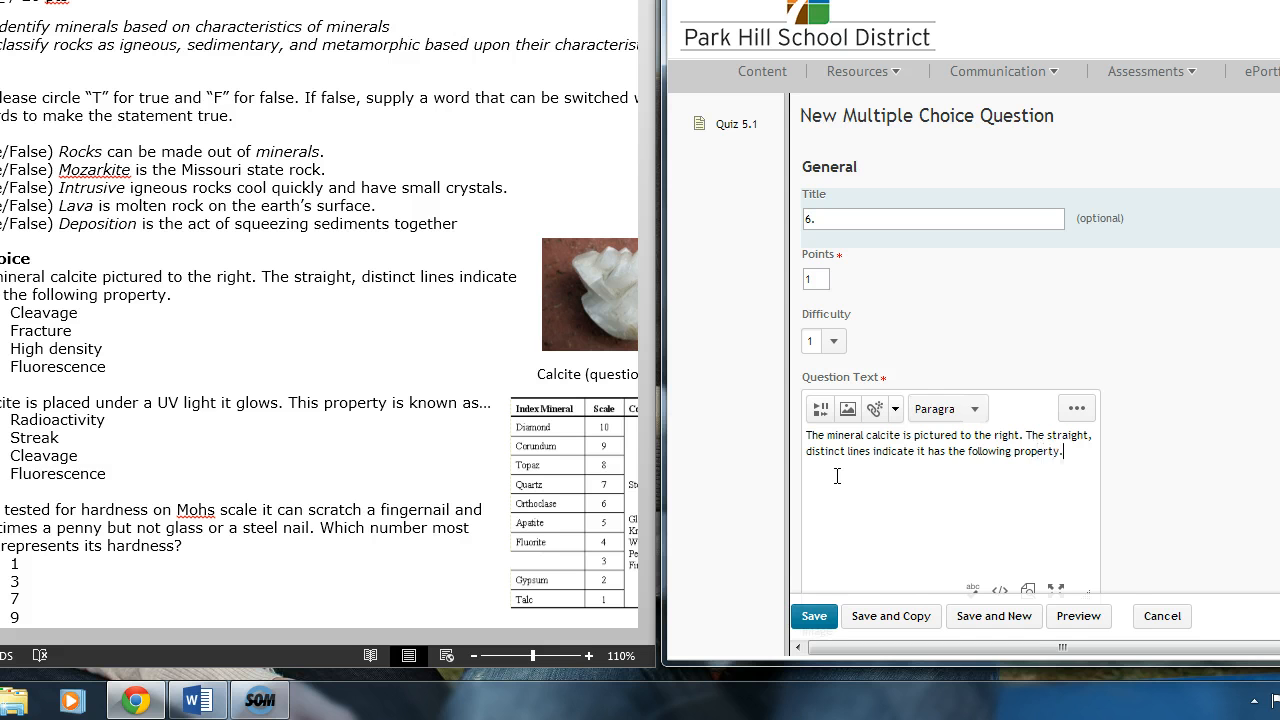
Step: Set the font size of the whole question text to 3 (12pt)
{"action": "key", "text": "ctrl+a"}
{"action": "left_click", "coordinate": [1076, 408]}
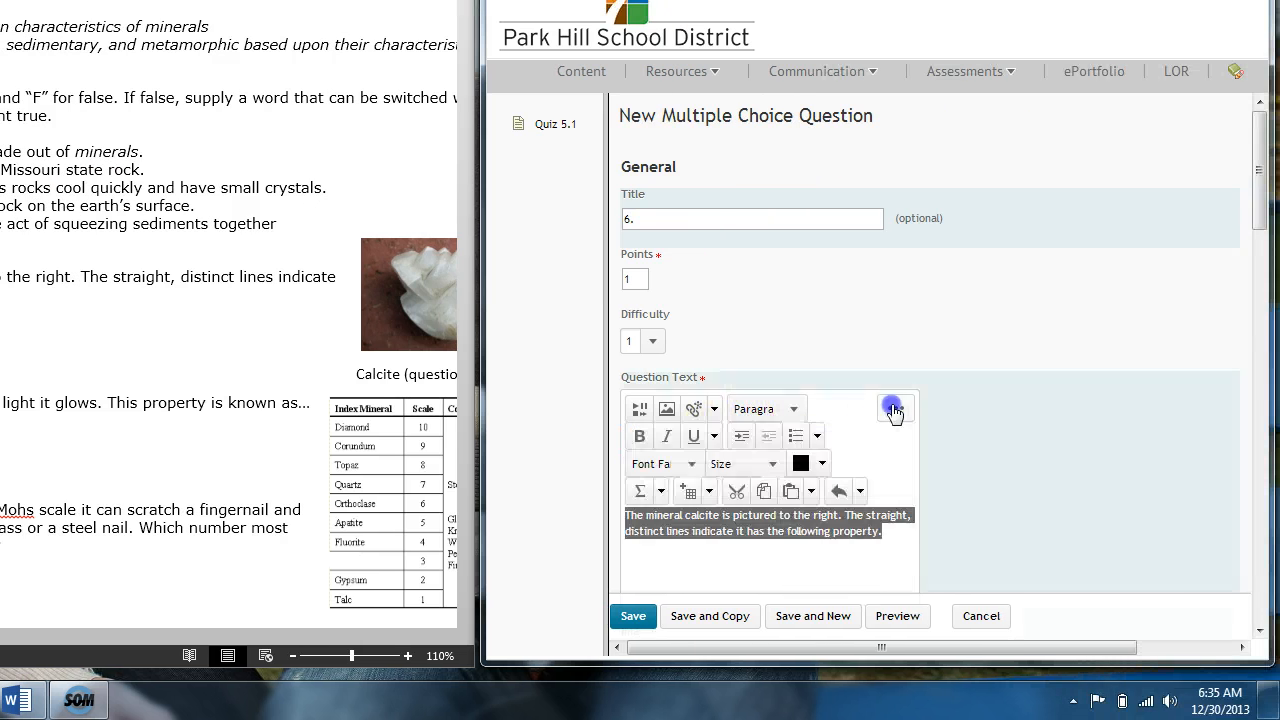
{"action": "left_click", "coordinate": [730, 465]}
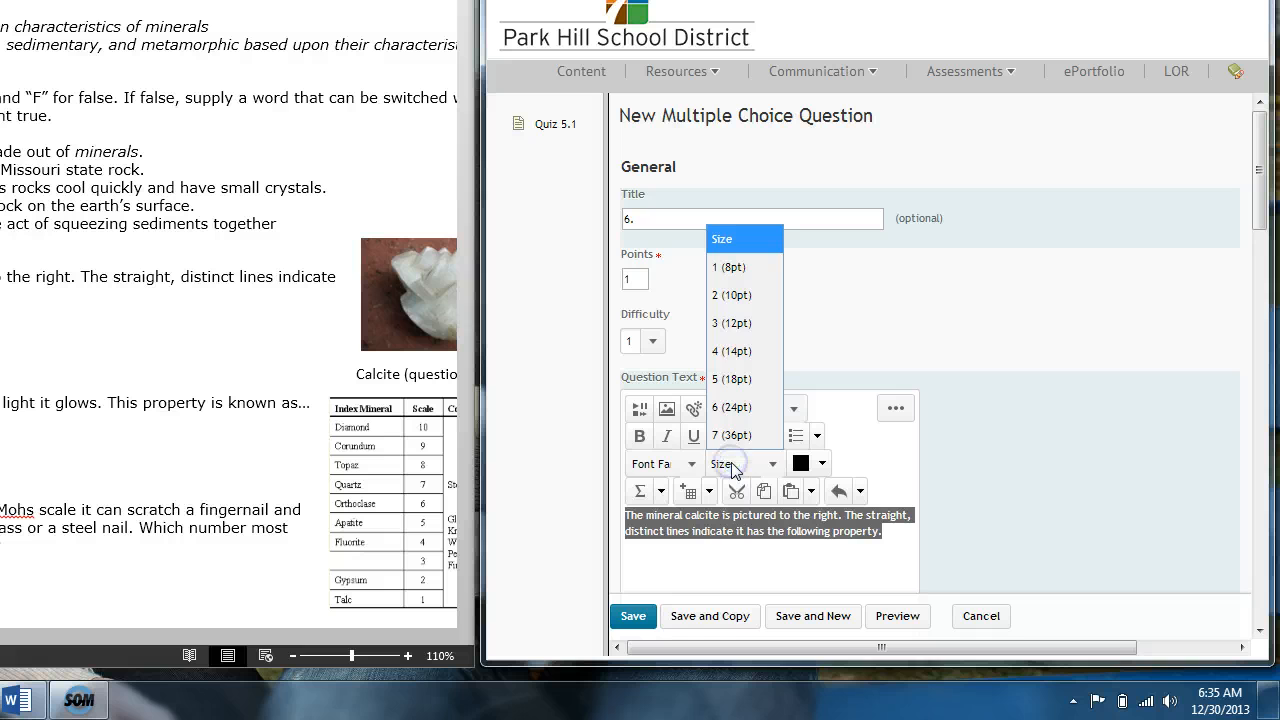
{"action": "left_click", "coordinate": [745, 326]}
{"action": "left_click", "coordinate": [968, 328]}
Step: Widen the question text editing box so the question fits on two lines
{"action": "left_click", "coordinate": [1257, 227]}
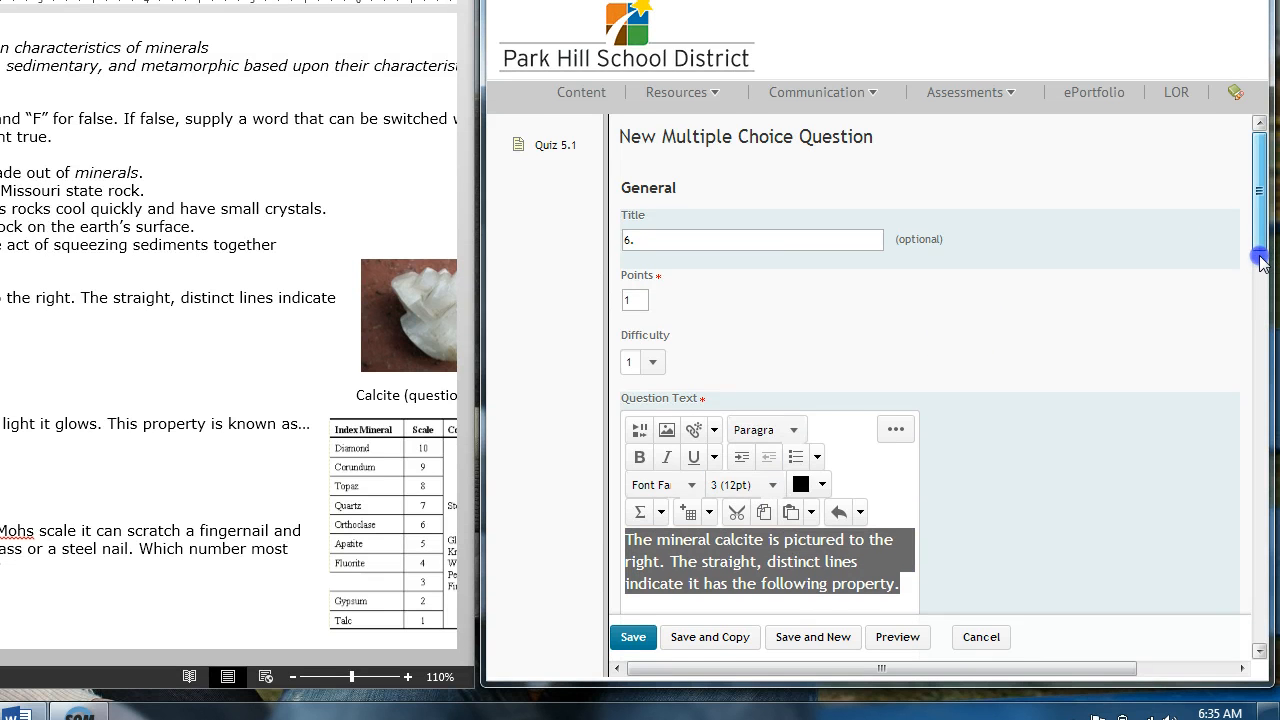
{"action": "left_click_drag", "start_coordinate": [1257, 247], "coordinate": [1257, 287]}
{"action": "left_click_drag", "start_coordinate": [908, 486], "coordinate": [1090, 482]}
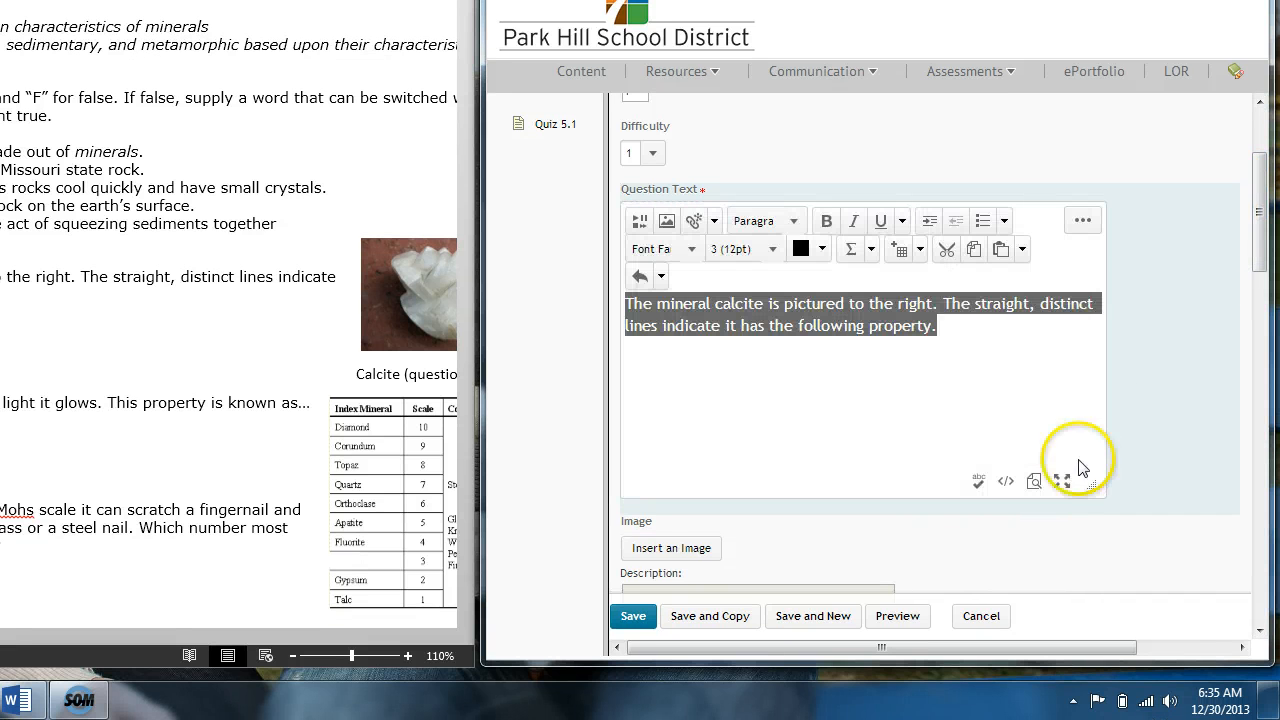
{"action": "left_click", "coordinate": [1014, 394]}
Step: Open the image upload dialog for the question, and search images.google.com for "calcite" in the existing Google search page
{"action": "left_click_drag", "start_coordinate": [1265, 237], "coordinate": [1265, 265]}
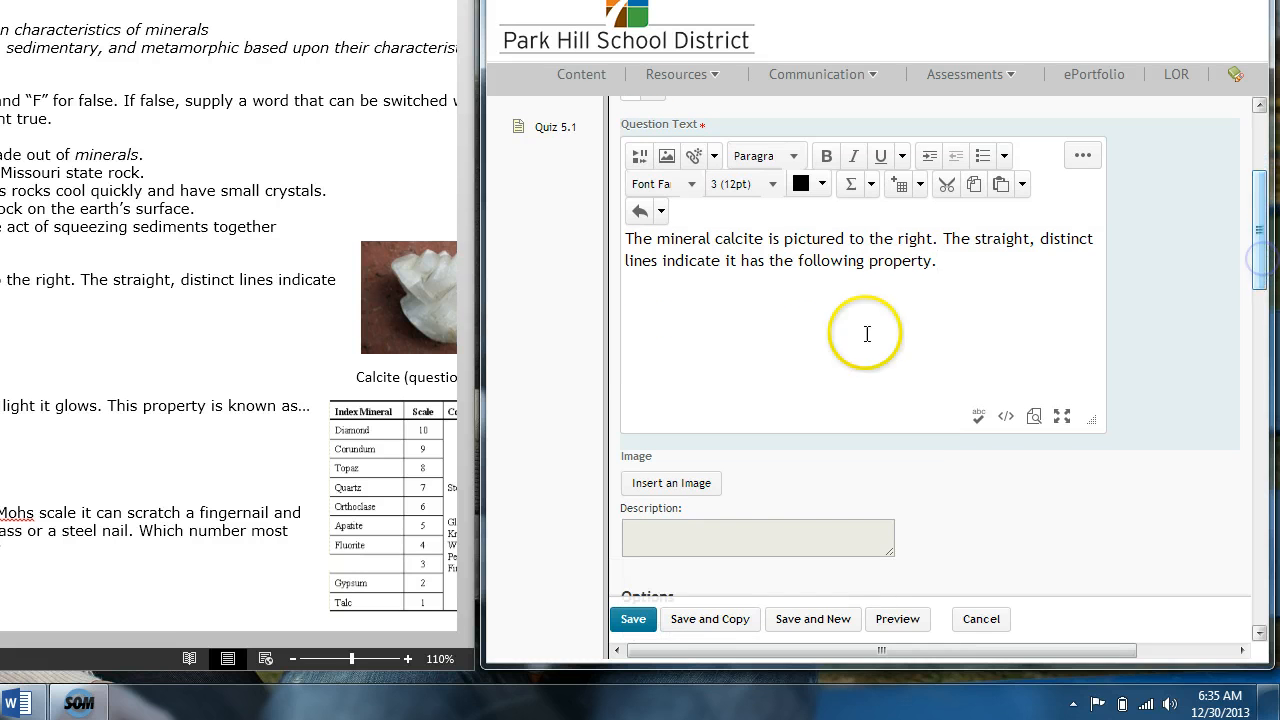
{"action": "left_click", "coordinate": [701, 489]}
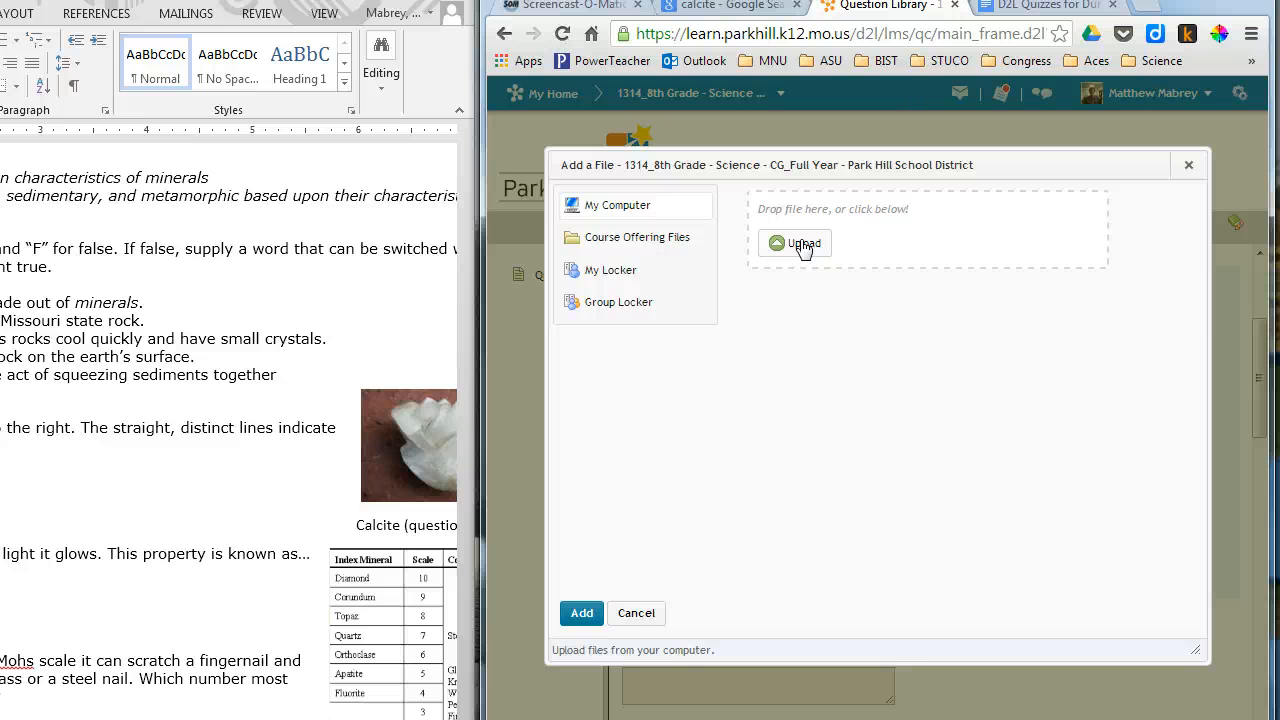
{"action": "left_click", "coordinate": [749, 36]}
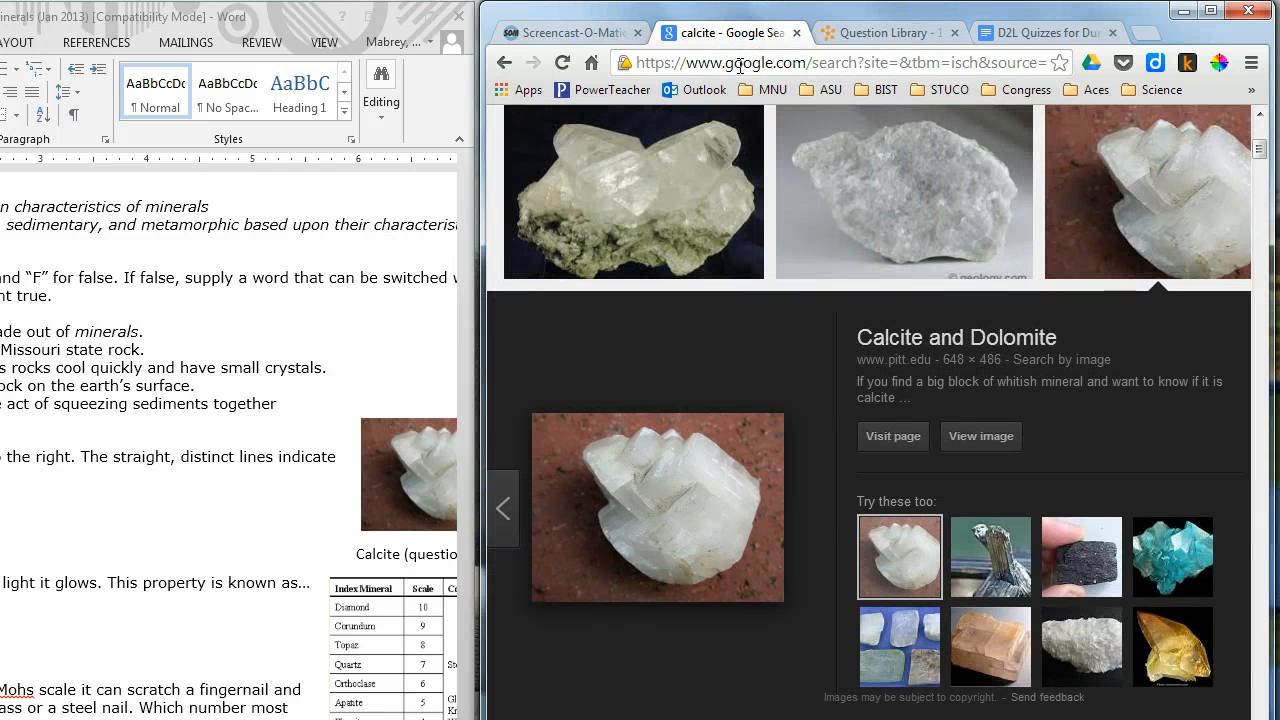
{"action": "left_click", "coordinate": [740, 65]}
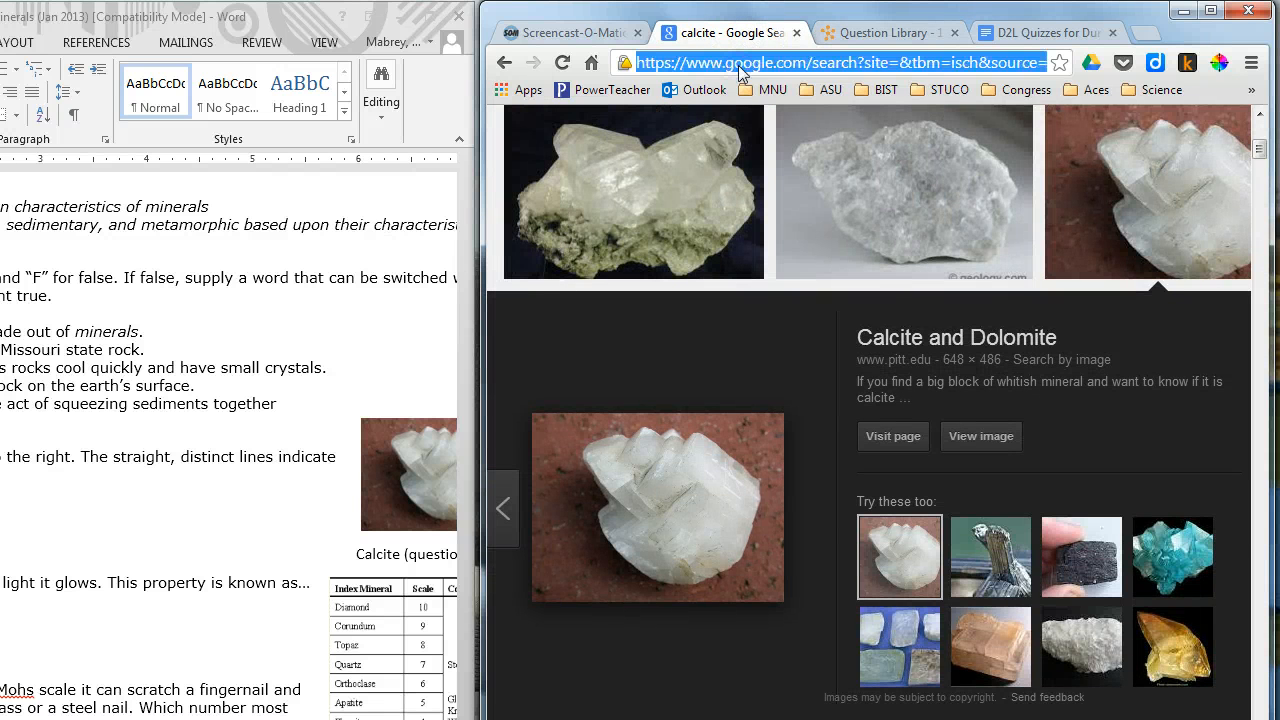
{"action": "type", "text": "images.google.com"}
{"action": "key", "text": "Return"}
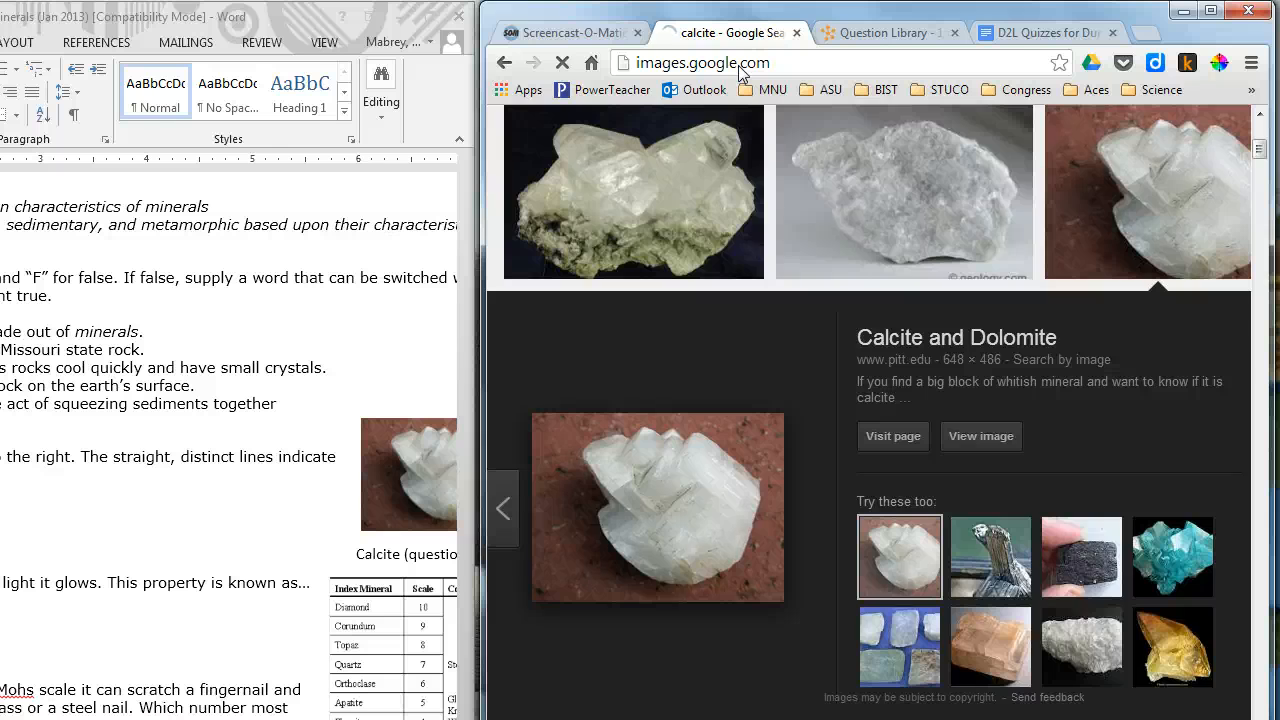
{"action": "type", "text": "calcite"}
{"action": "key", "text": "Return"}
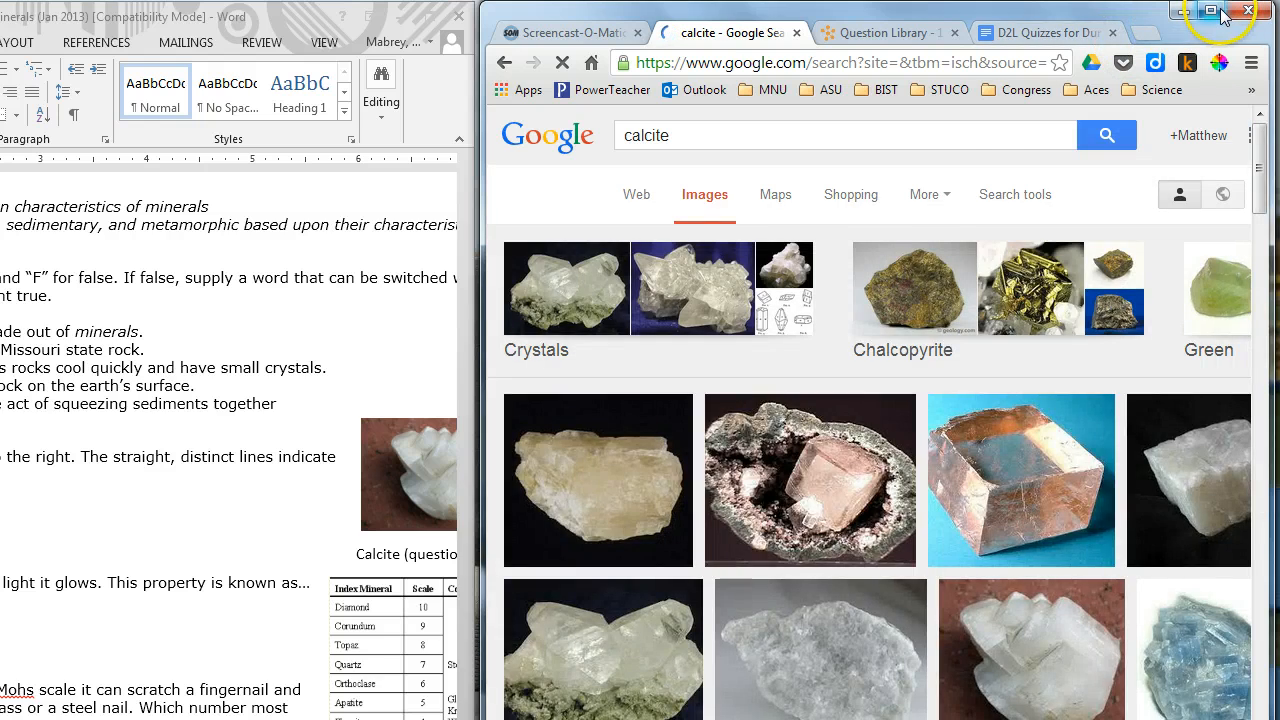
Step: Maximize the browser window and open the large preview of the white Calcite and Dolomite picture from pitt.edu
{"action": "left_click", "coordinate": [1216, 11]}
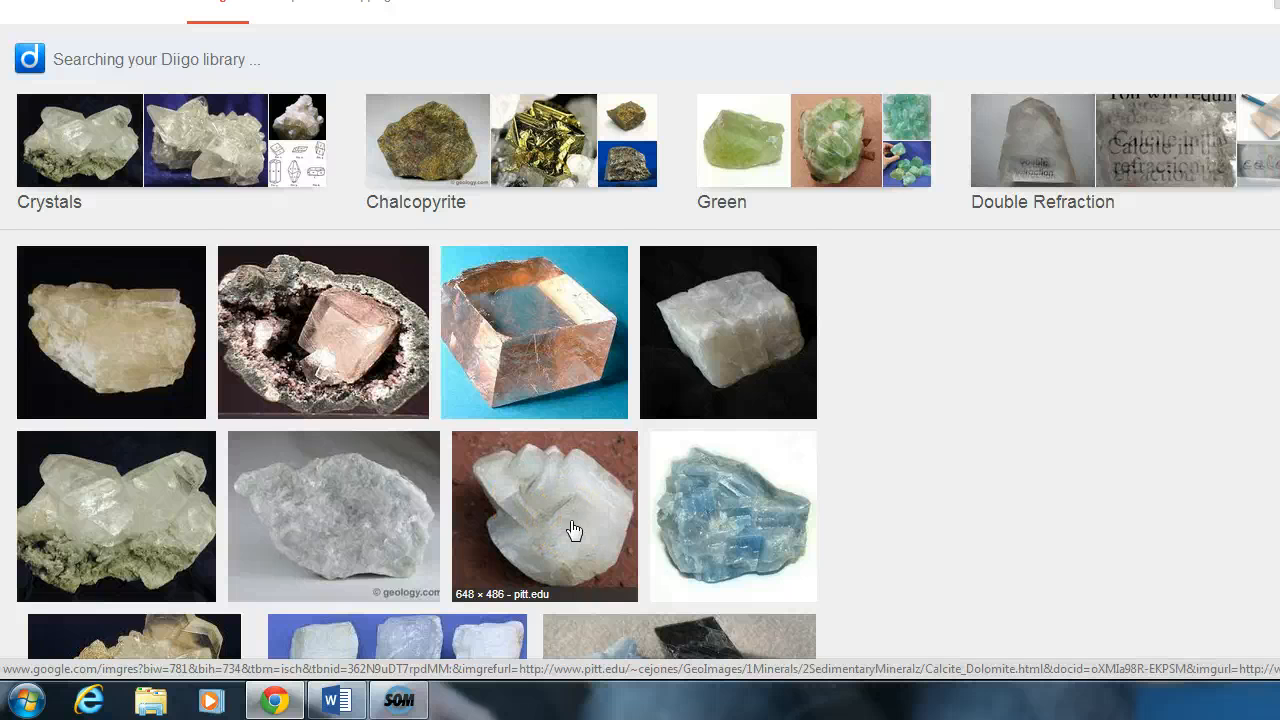
{"action": "left_click", "coordinate": [573, 530]}
{"action": "left_click", "coordinate": [562, 377]}
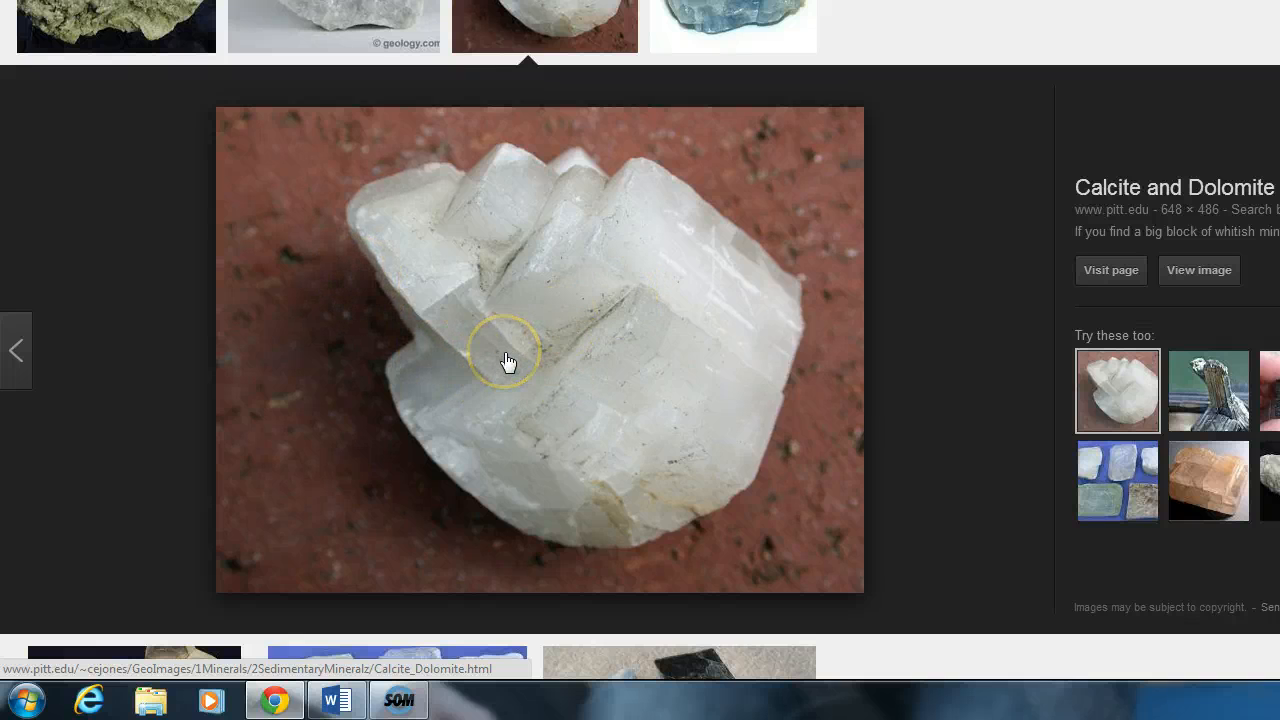
Step: Save the previewed calcite picture to the Desktop under the file name "calcite"
{"action": "right_click", "coordinate": [506, 360]}
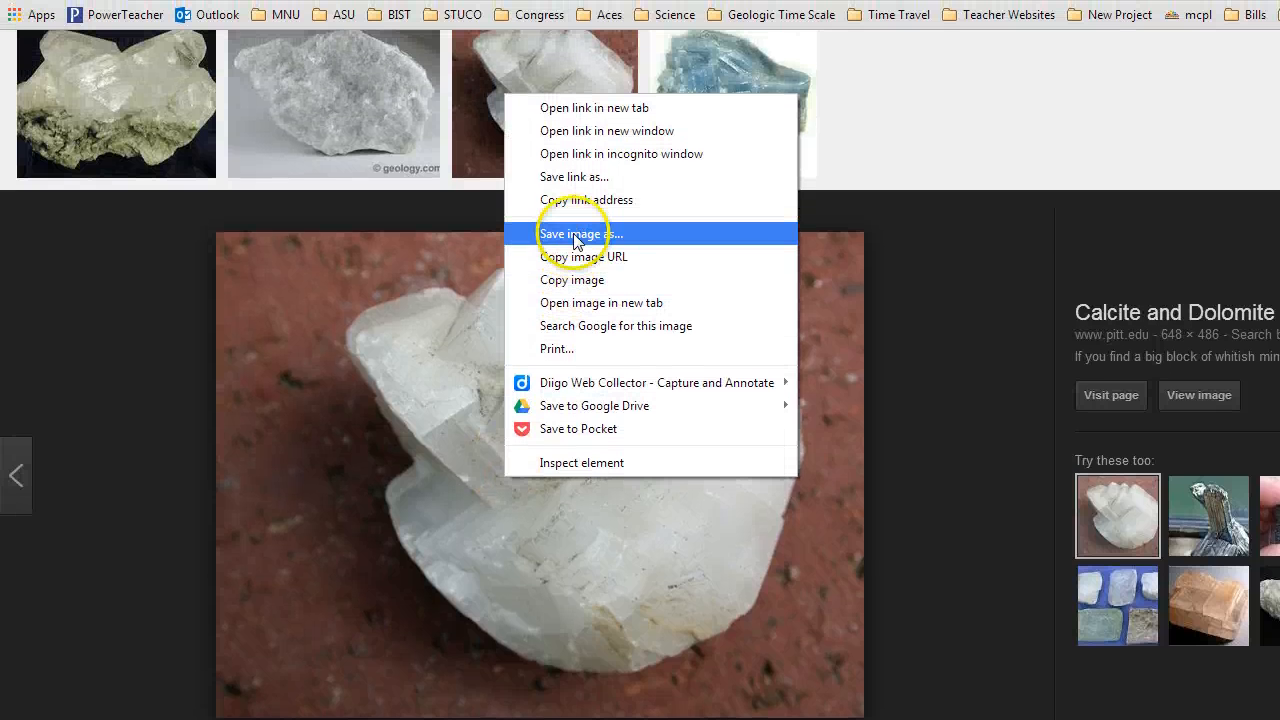
{"action": "left_click", "coordinate": [575, 235]}
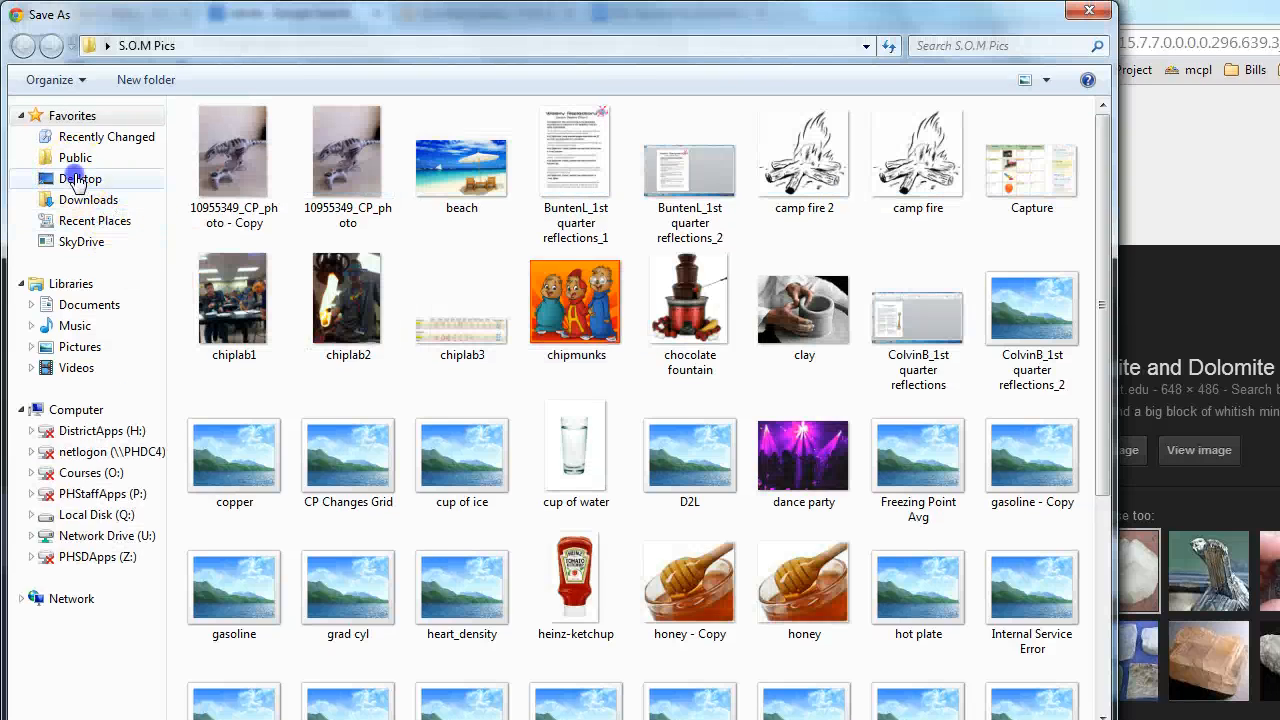
{"action": "left_click", "coordinate": [70, 178]}
{"action": "double_click", "coordinate": [267, 575]}
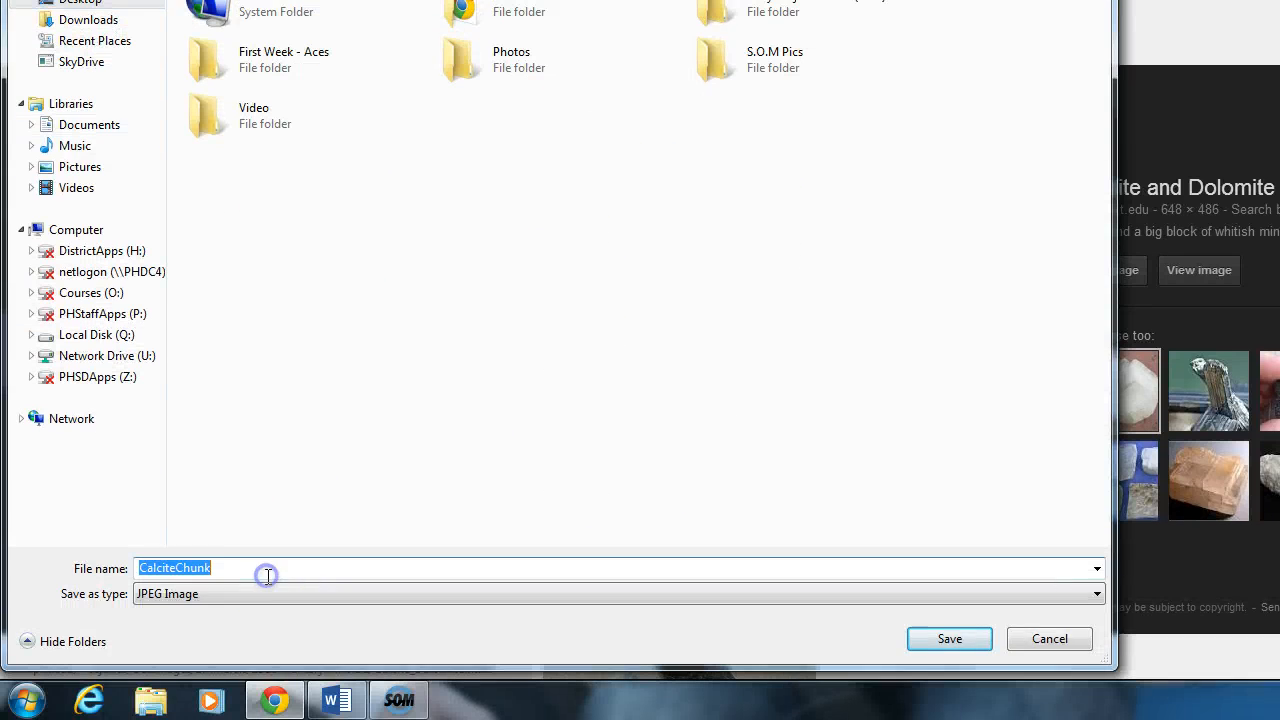
{"action": "type", "text": "c"}
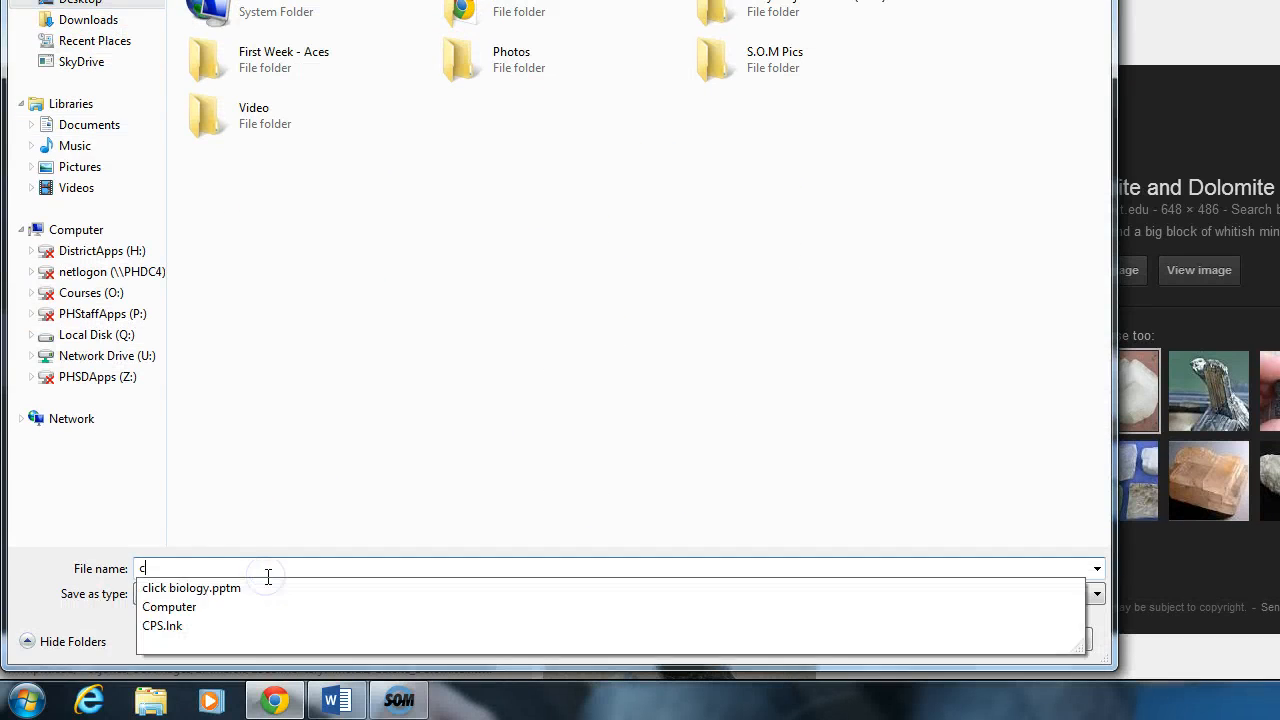
{"action": "type", "text": "alcite"}
{"action": "key", "text": "Return"}
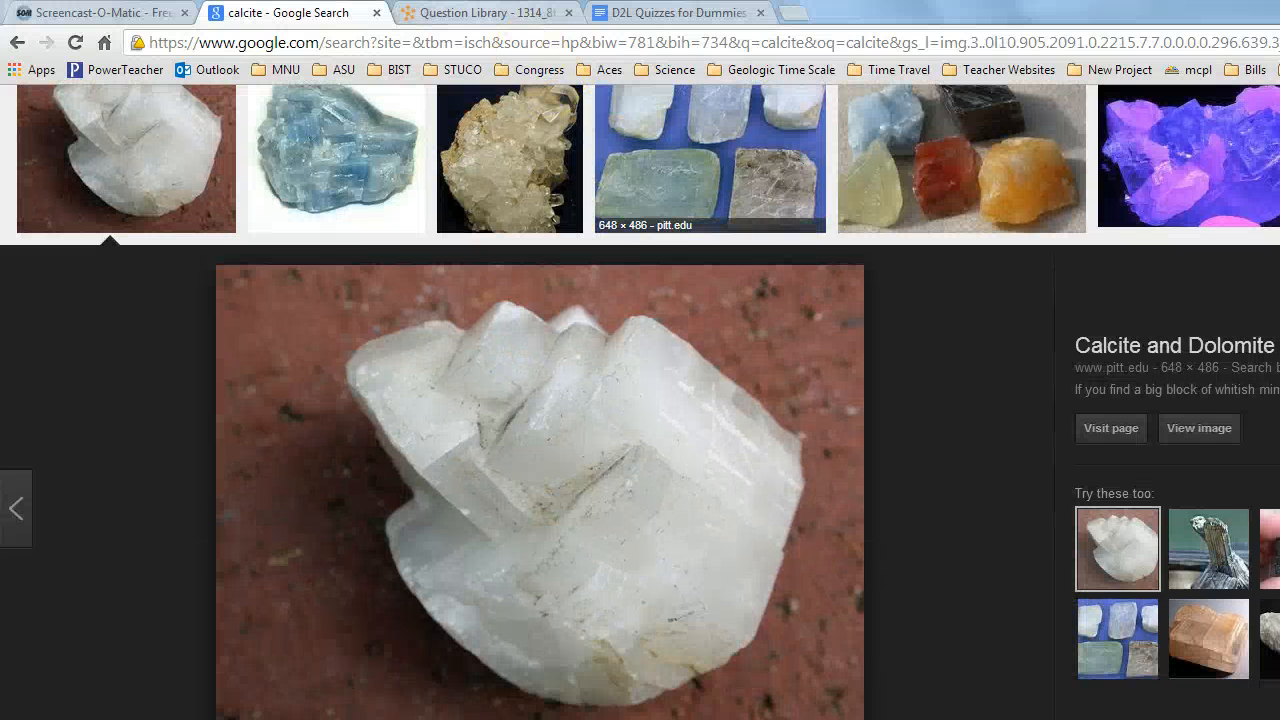
Step: Return to the question's Add a File dialog, upload calcite.jpg from the Desktop, and add it as the question image
{"action": "left_click", "coordinate": [478, 12]}
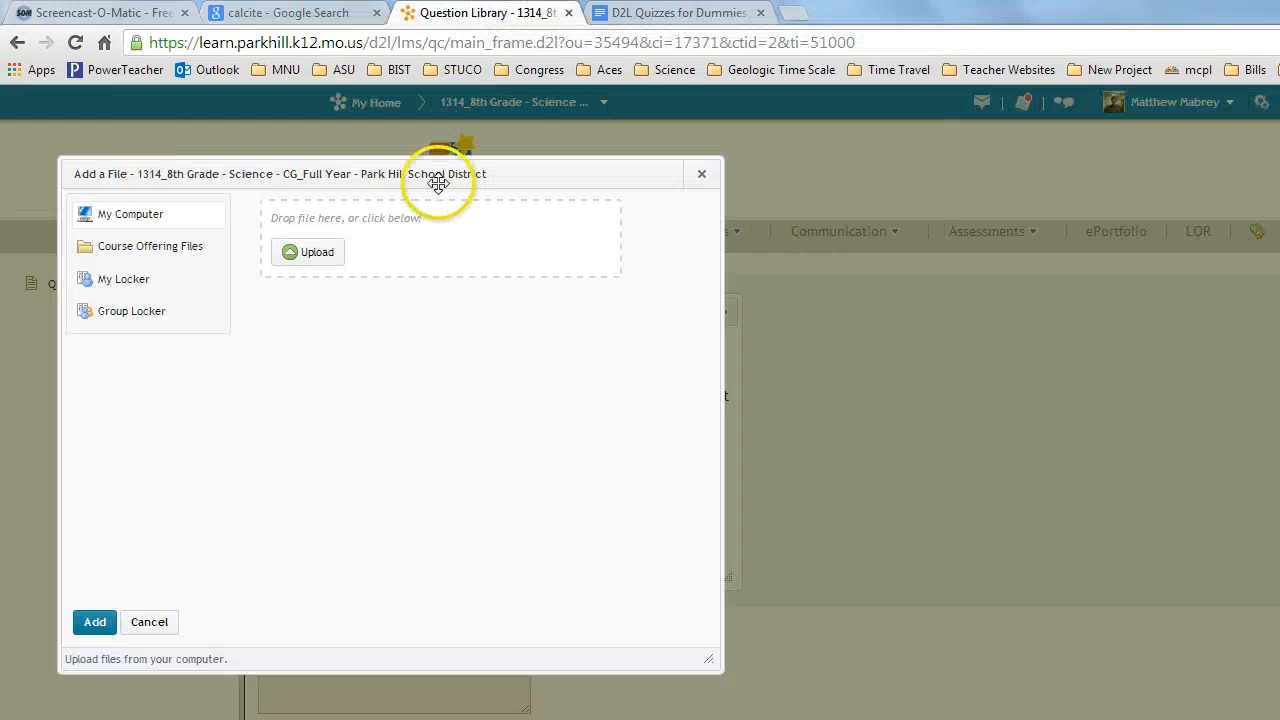
{"action": "left_click", "coordinate": [314, 253]}
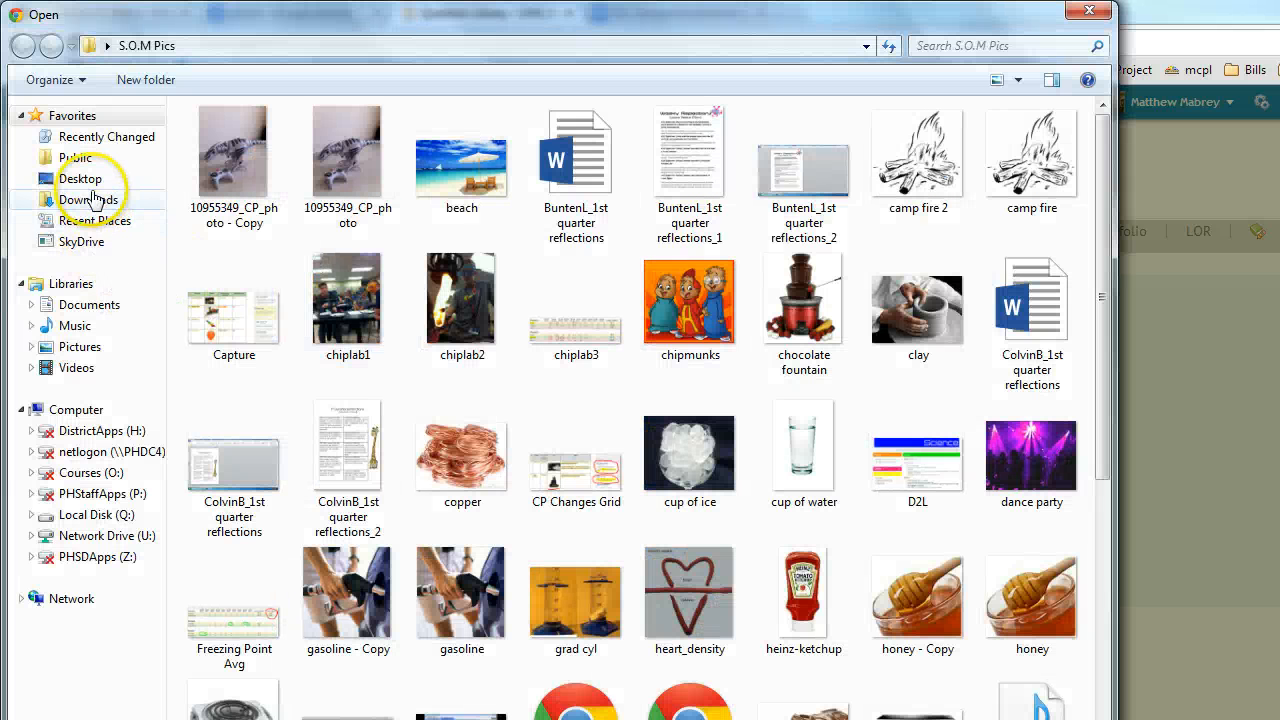
{"action": "left_click", "coordinate": [82, 178]}
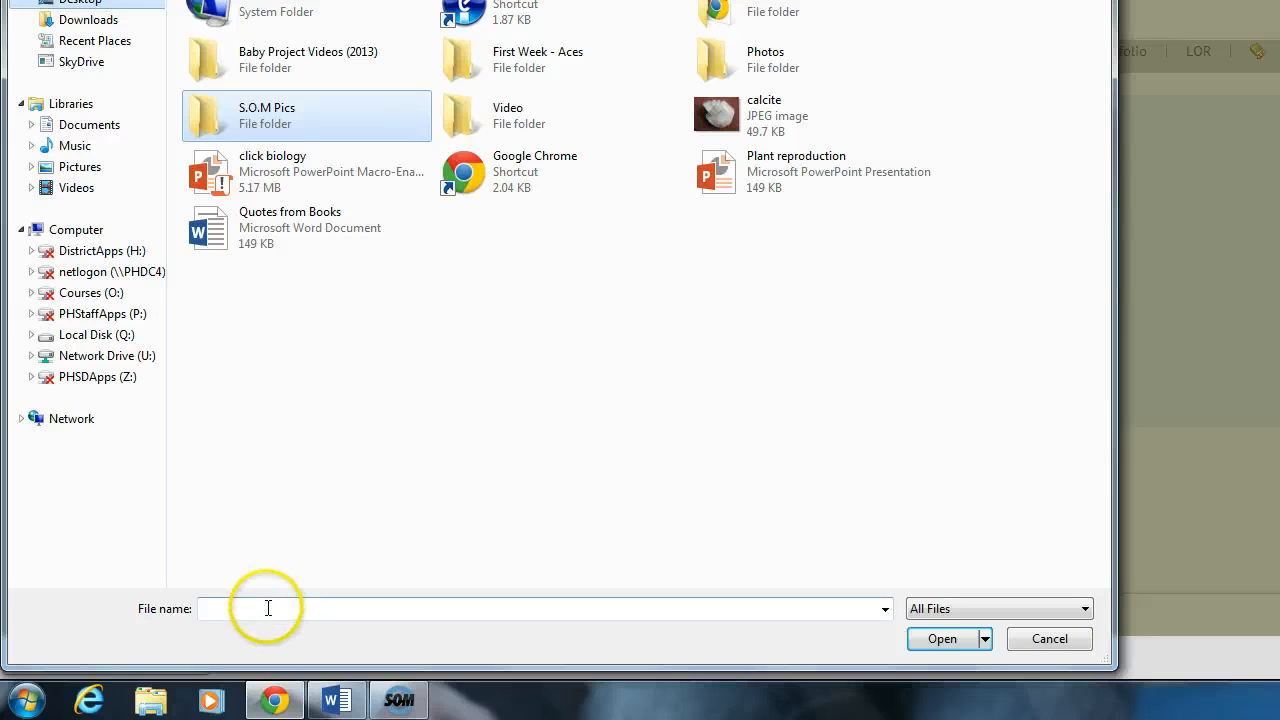
{"action": "left_click", "coordinate": [740, 110]}
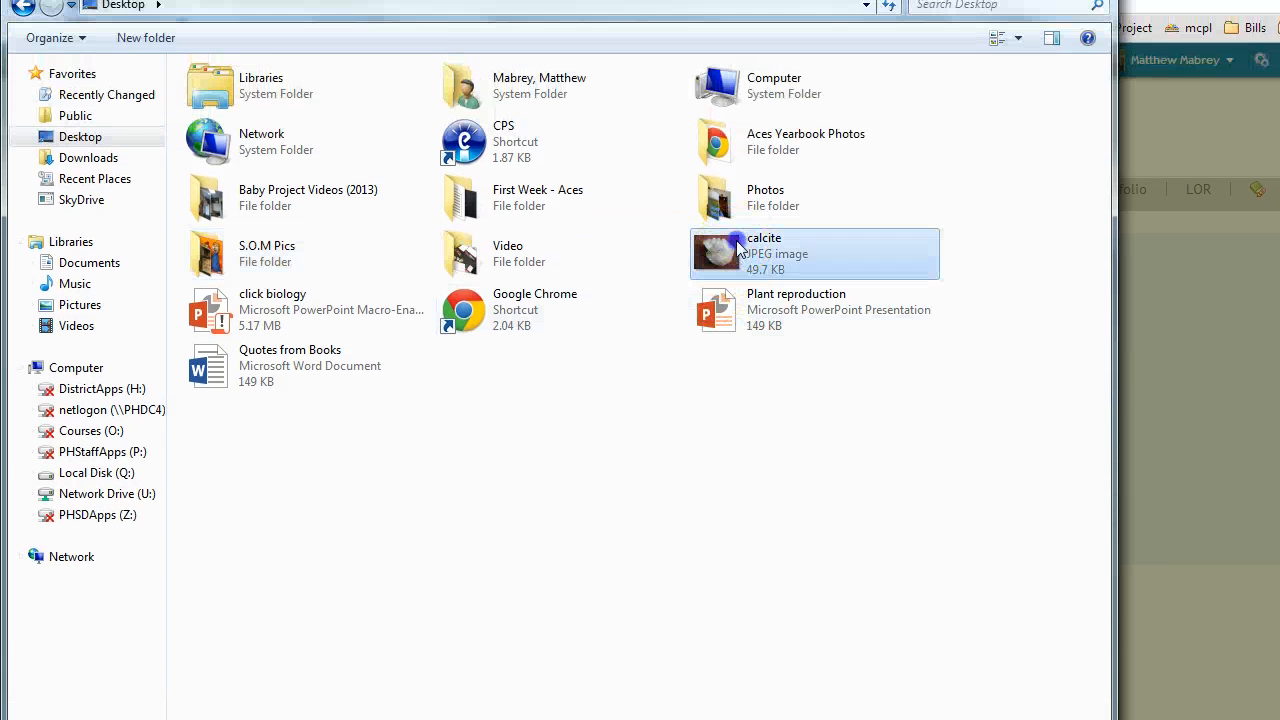
{"action": "double_click", "coordinate": [740, 250]}
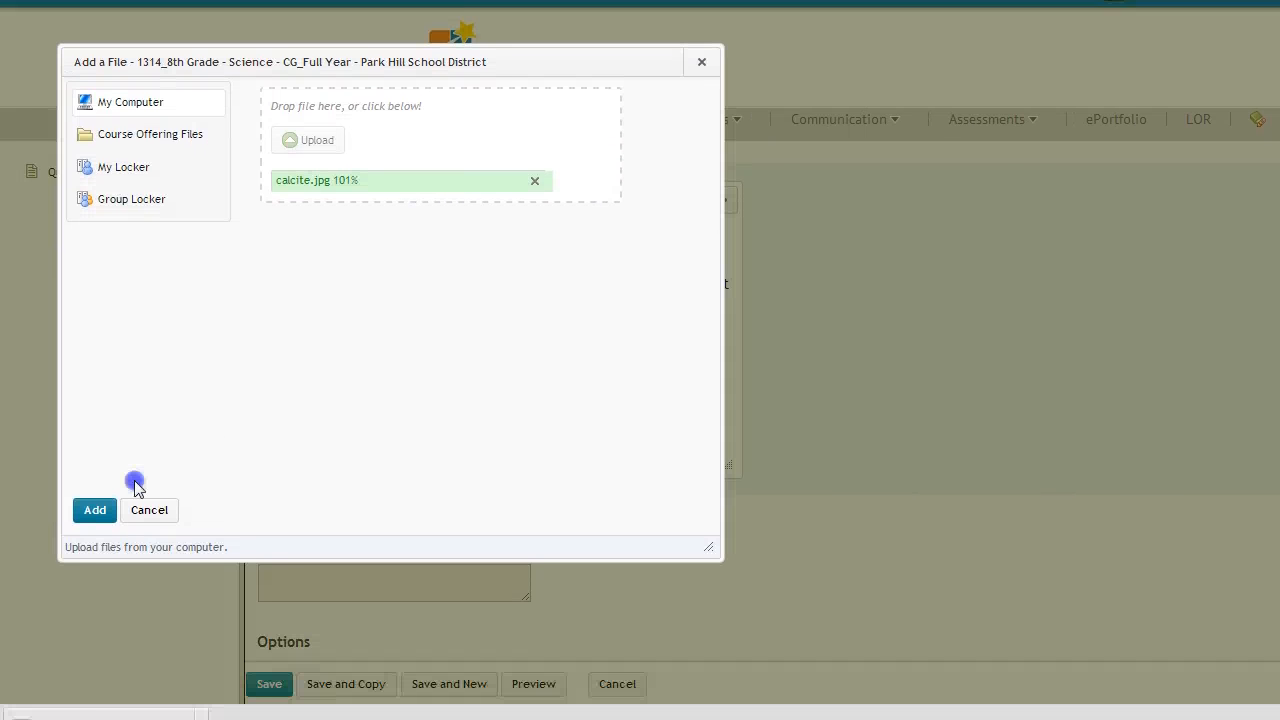
{"action": "left_click", "coordinate": [94, 581]}
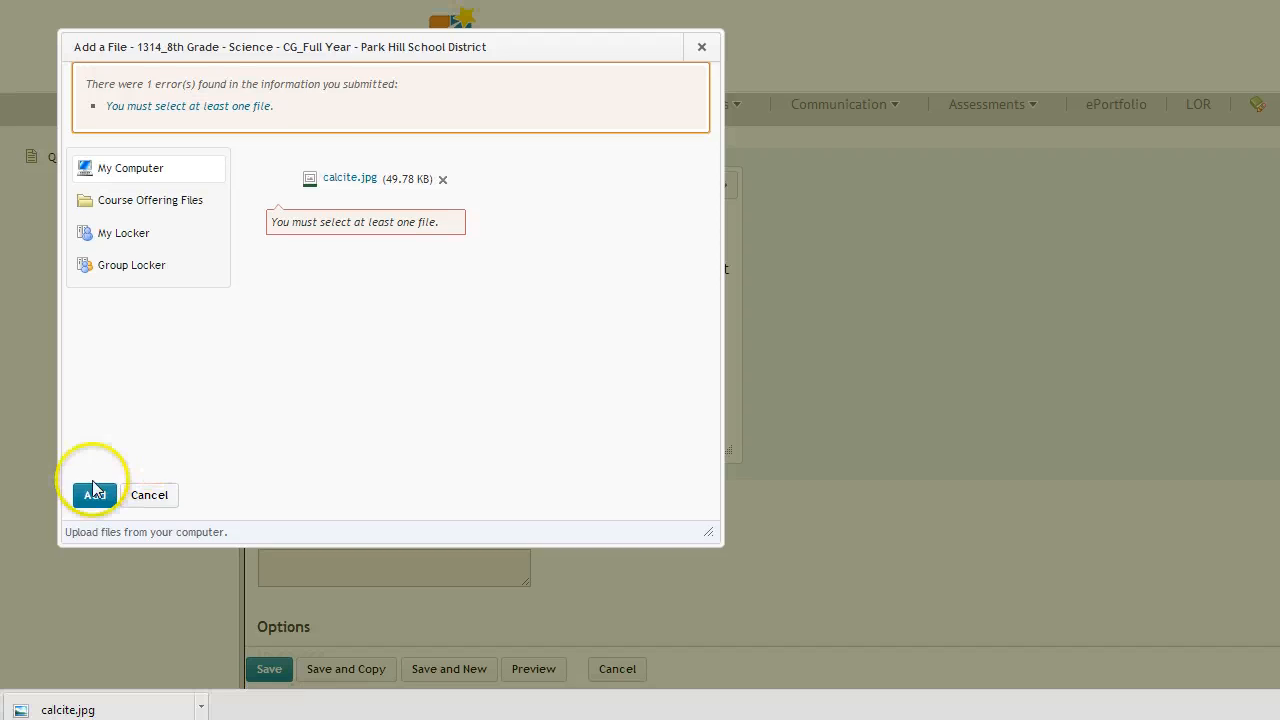
{"action": "left_click", "coordinate": [94, 494]}
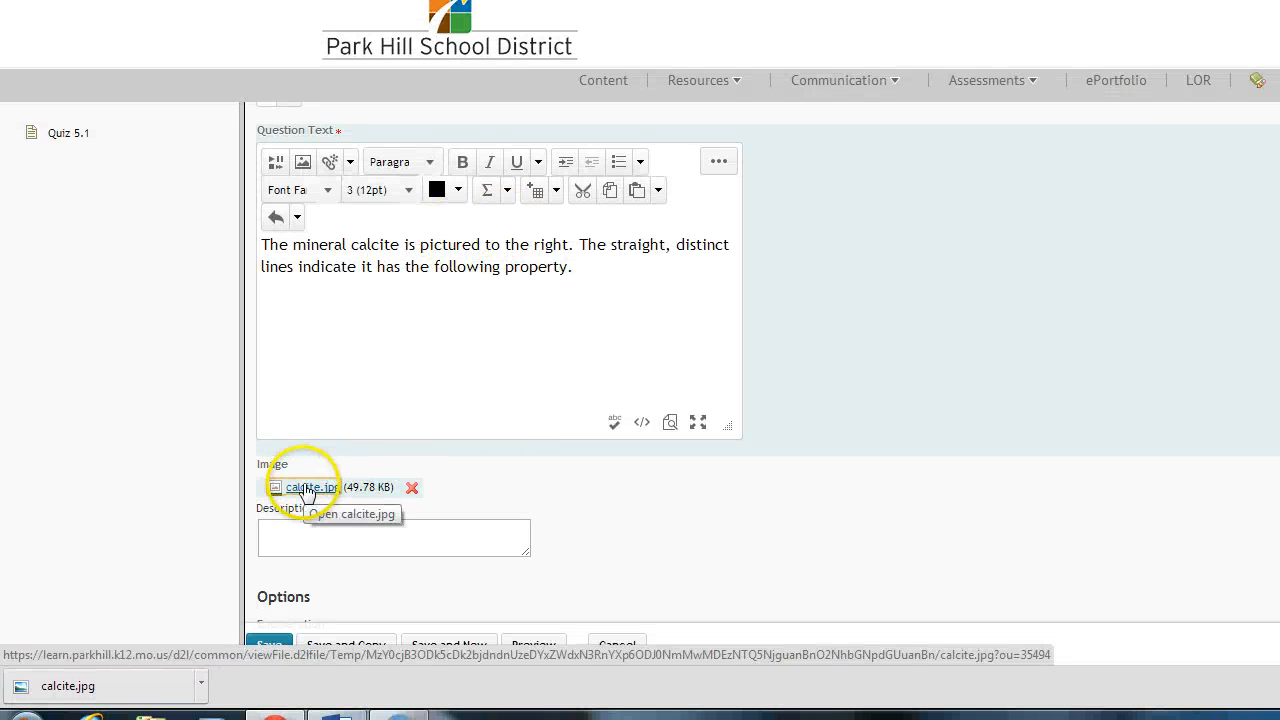
Step: Put the browser back beside the quiz document and enter "Cleavage" as the value of answer option 1
{"action": "scroll", "coordinate": [786, 486], "scroll_direction": "down", "scroll_amount": 1}
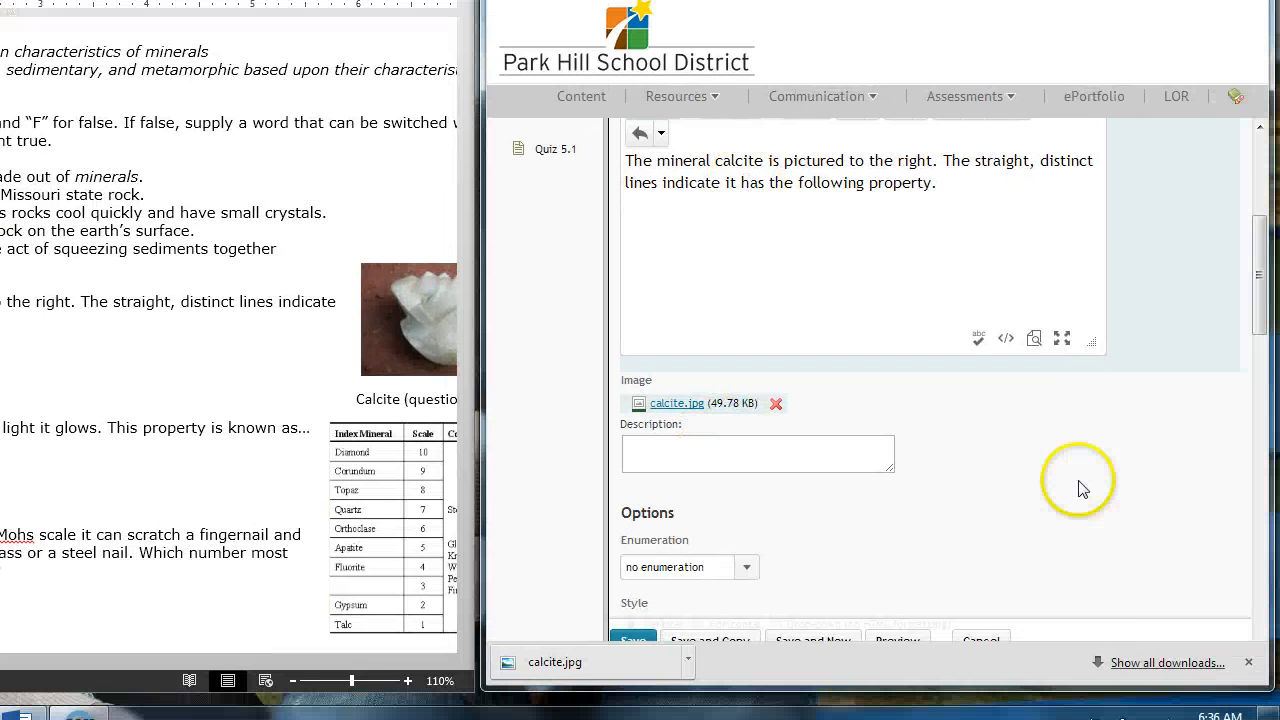
{"action": "left_click", "coordinate": [1146, 509]}
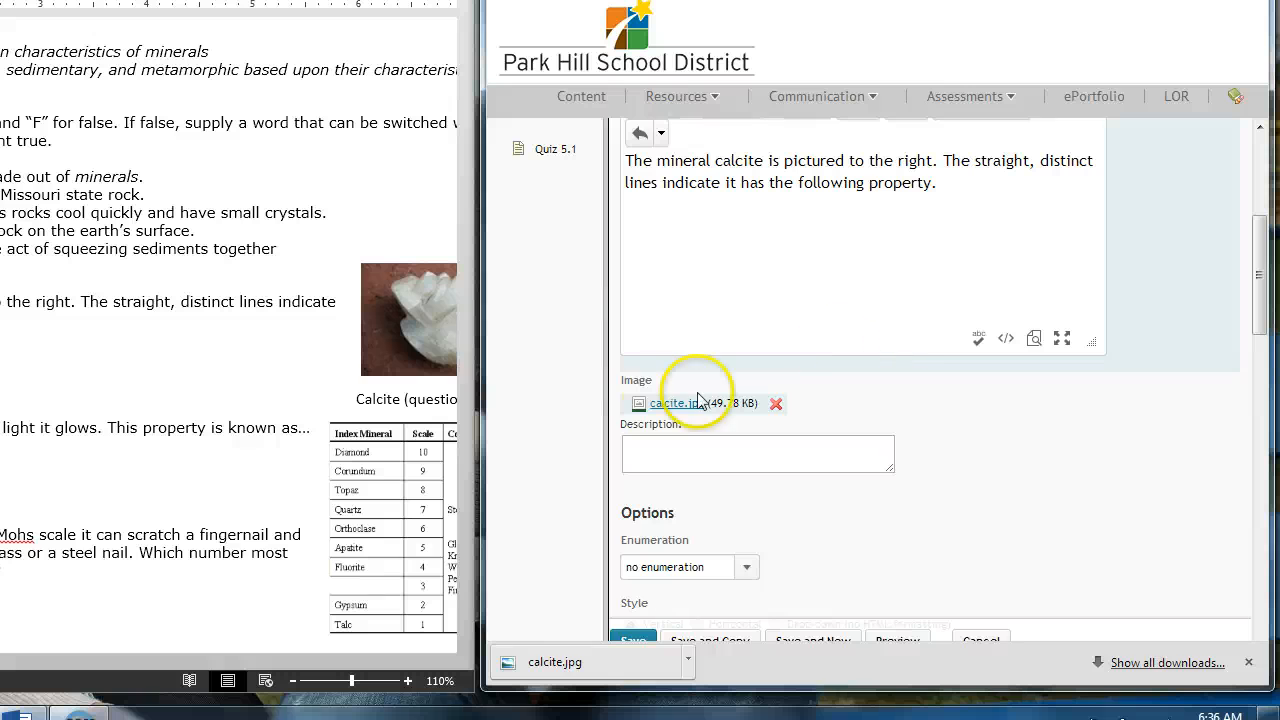
{"action": "scroll", "coordinate": [1020, 457], "scroll_direction": "down", "scroll_amount": 3}
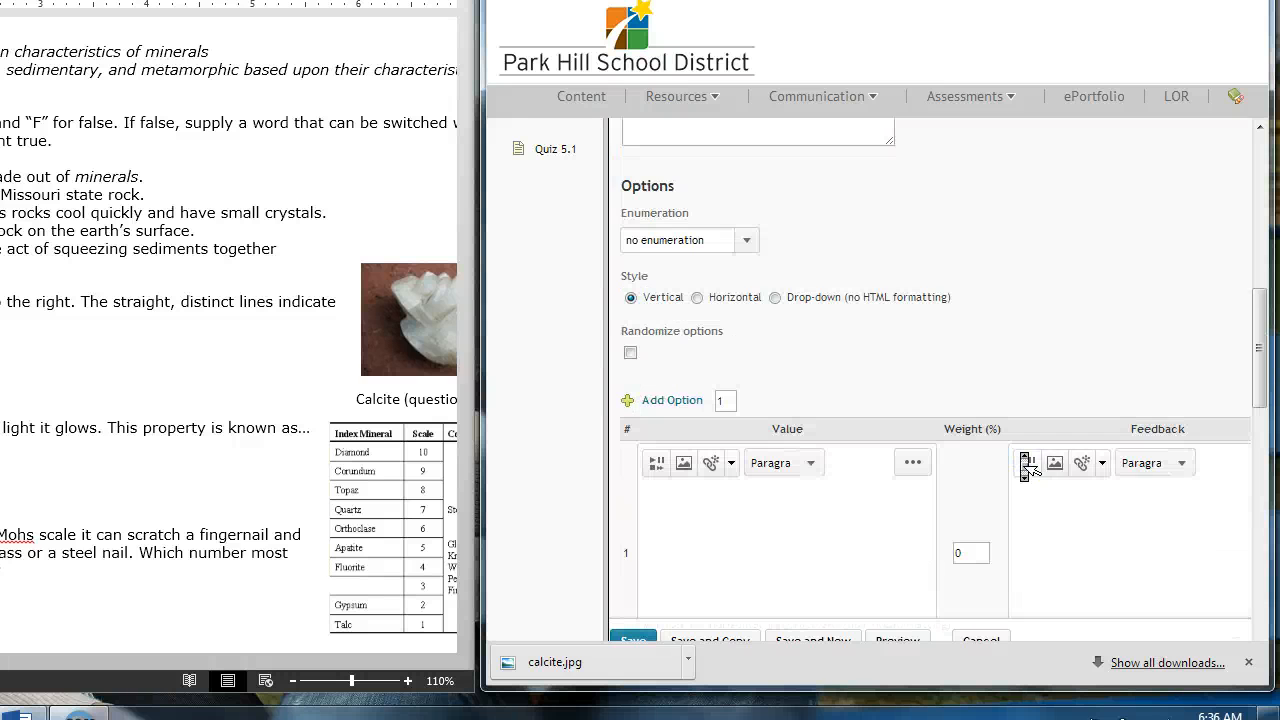
{"action": "scroll", "coordinate": [1027, 466], "scroll_direction": "down", "scroll_amount": 1}
{"action": "scroll", "coordinate": [1024, 466], "scroll_direction": "up", "scroll_amount": 1}
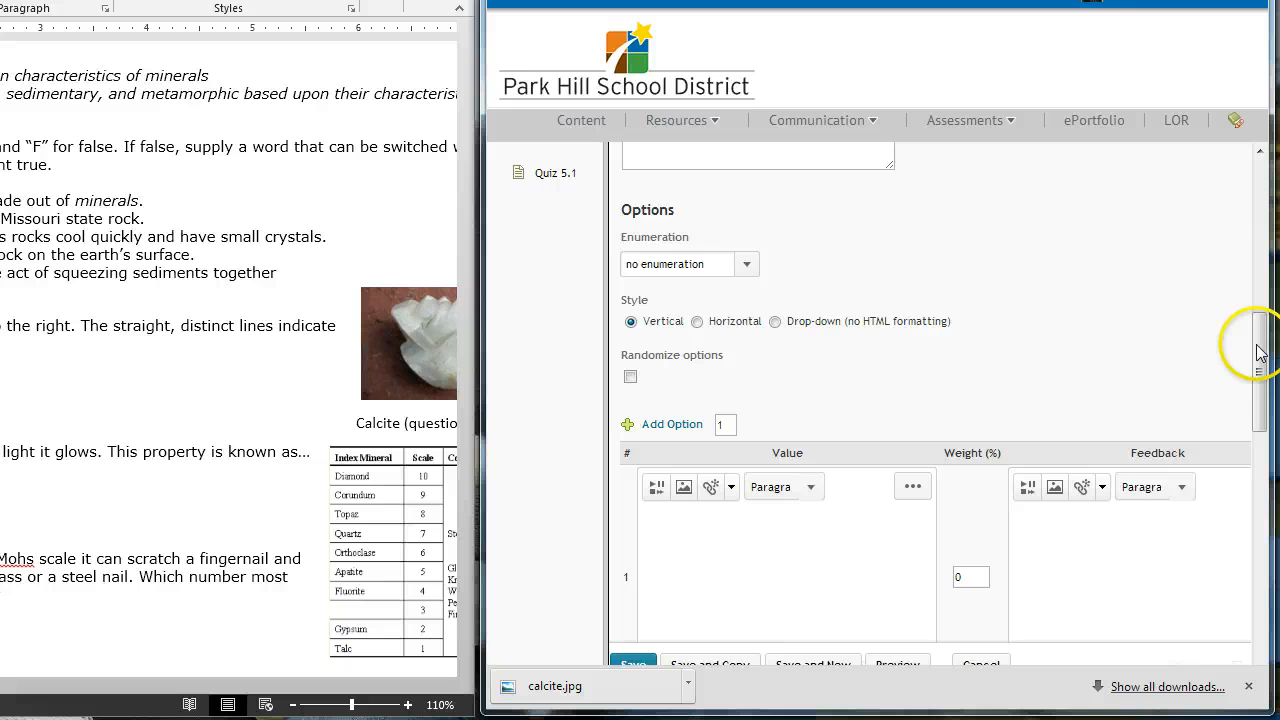
{"action": "left_click_drag", "start_coordinate": [1257, 297], "coordinate": [1257, 297]}
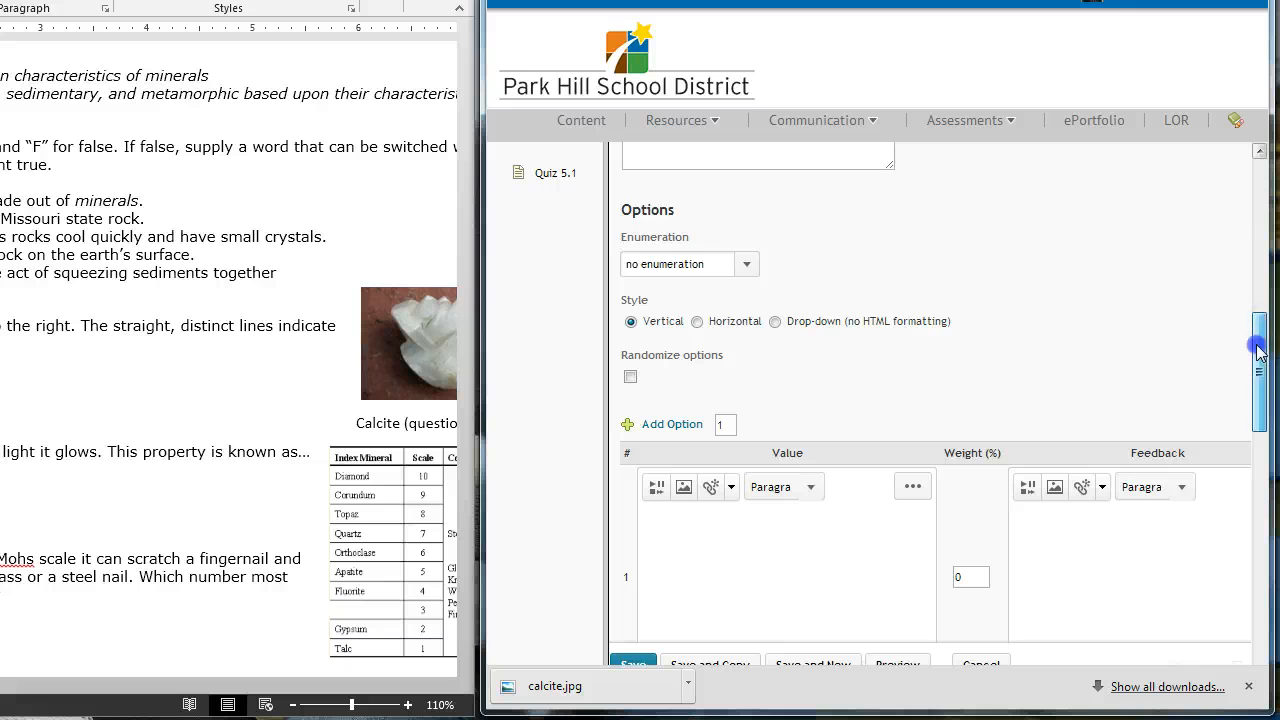
{"action": "left_click_drag", "start_coordinate": [1257, 348], "coordinate": [1257, 366]}
{"action": "left_click", "coordinate": [798, 467]}
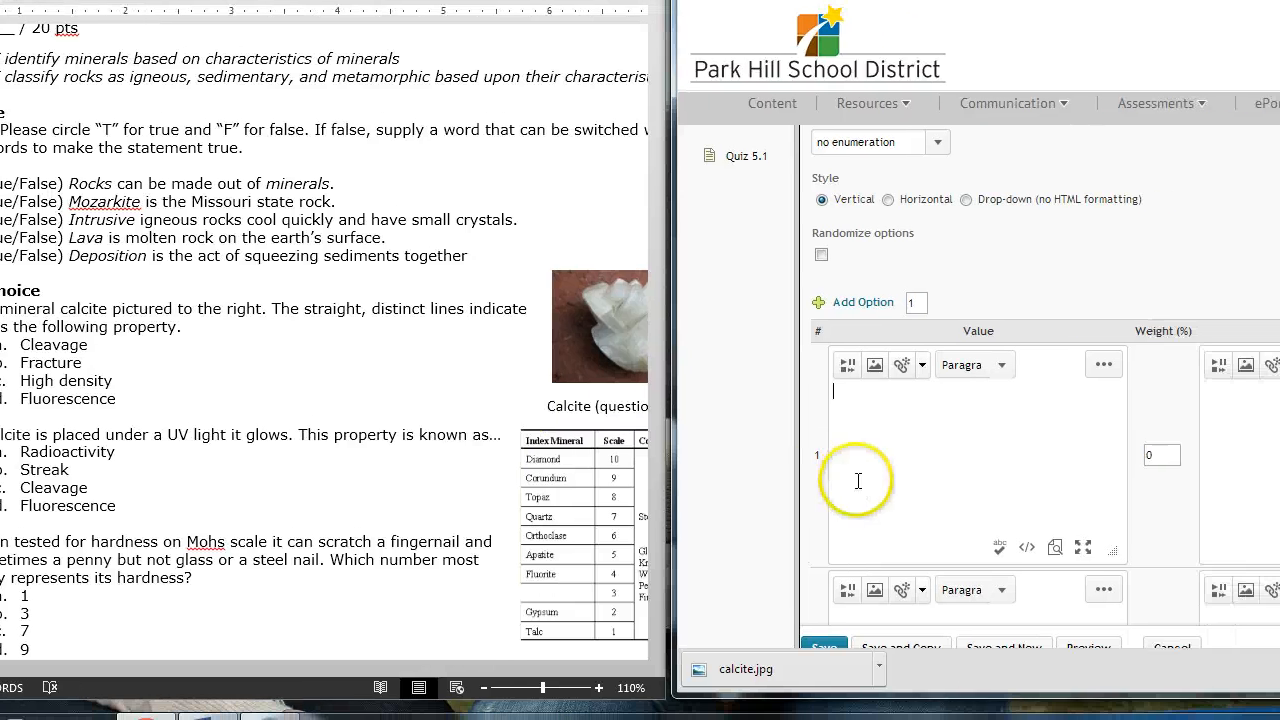
{"action": "left_click", "coordinate": [857, 481]}
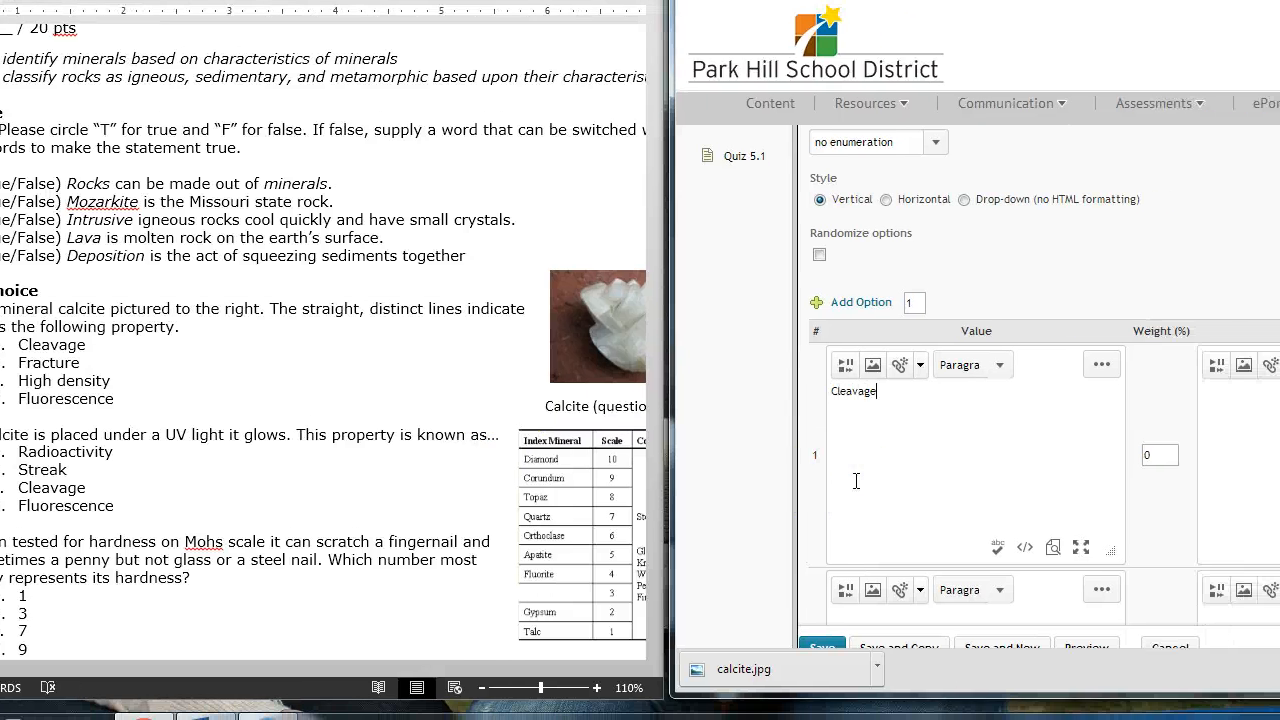
Step: Set the Cleavage text of option 1 to font size 3 (12pt) and its weight to 100%
{"action": "key", "text": "ctrl+a"}
{"action": "left_click", "coordinate": [1101, 364]}
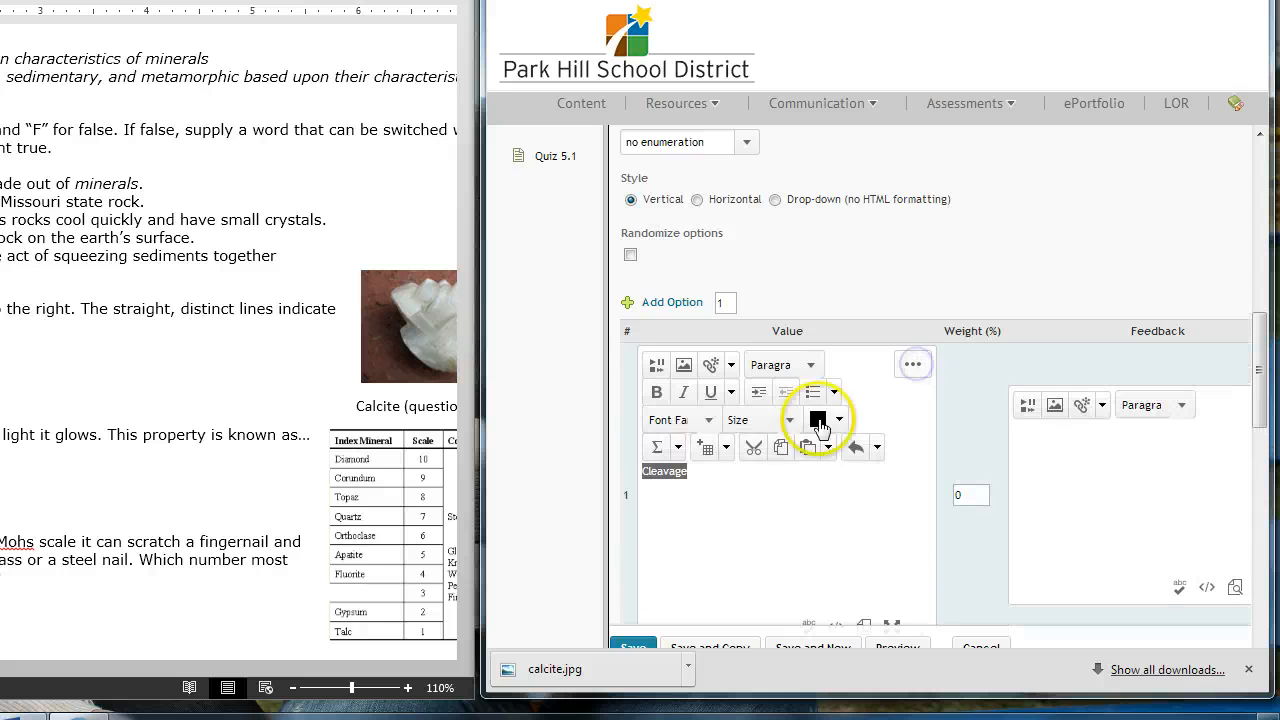
{"action": "left_click", "coordinate": [770, 420]}
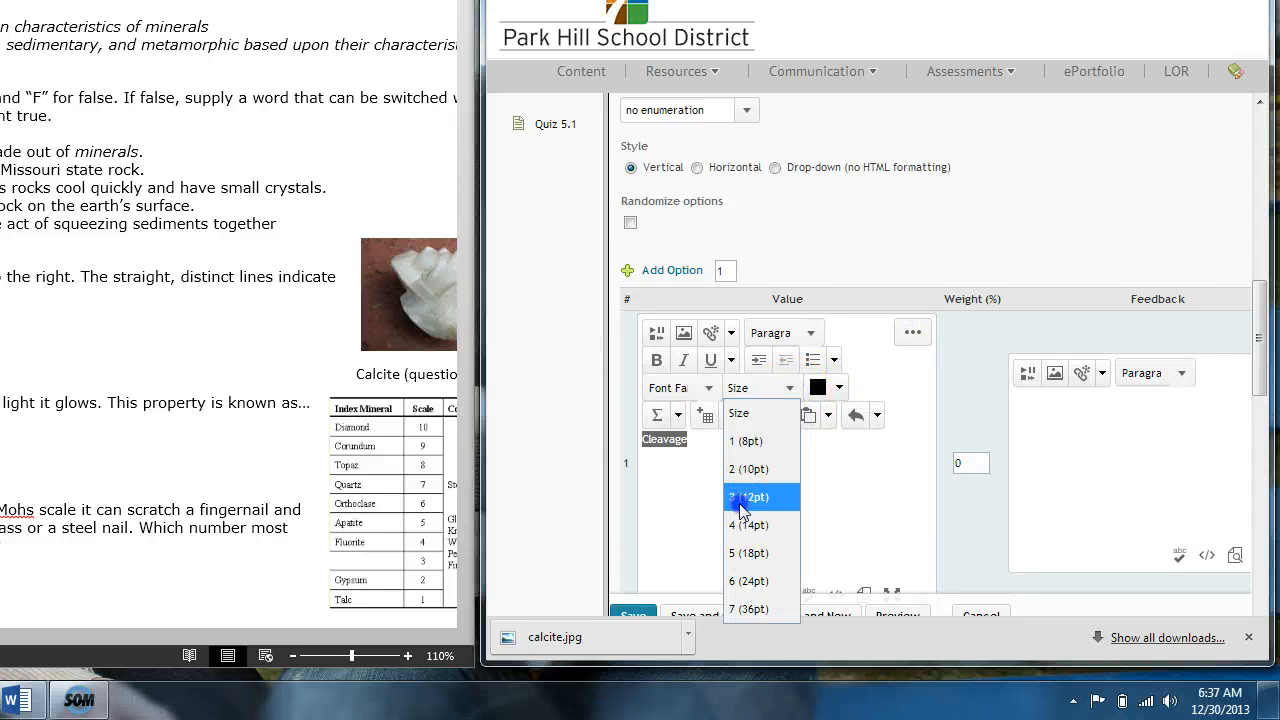
{"action": "left_click", "coordinate": [745, 497]}
{"action": "scroll", "coordinate": [755, 517], "scroll_direction": "down", "scroll_amount": 2}
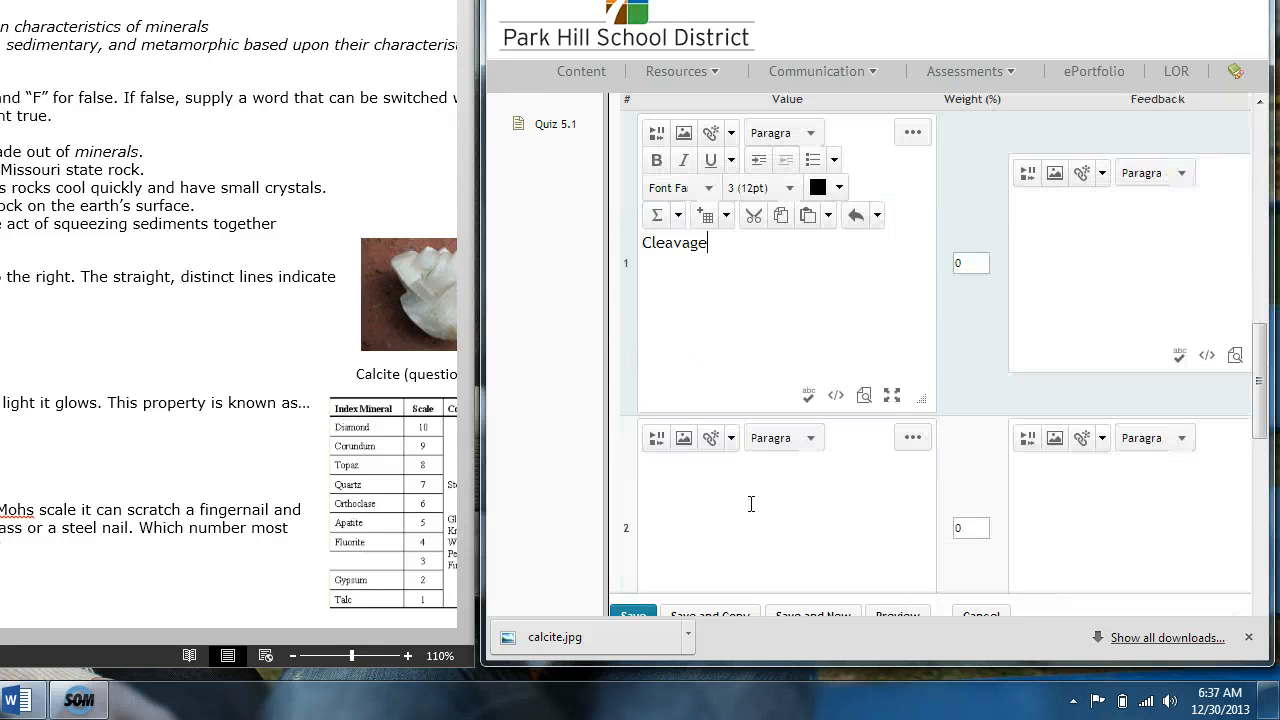
{"action": "left_click_drag", "start_coordinate": [971, 269], "coordinate": [937, 270]}
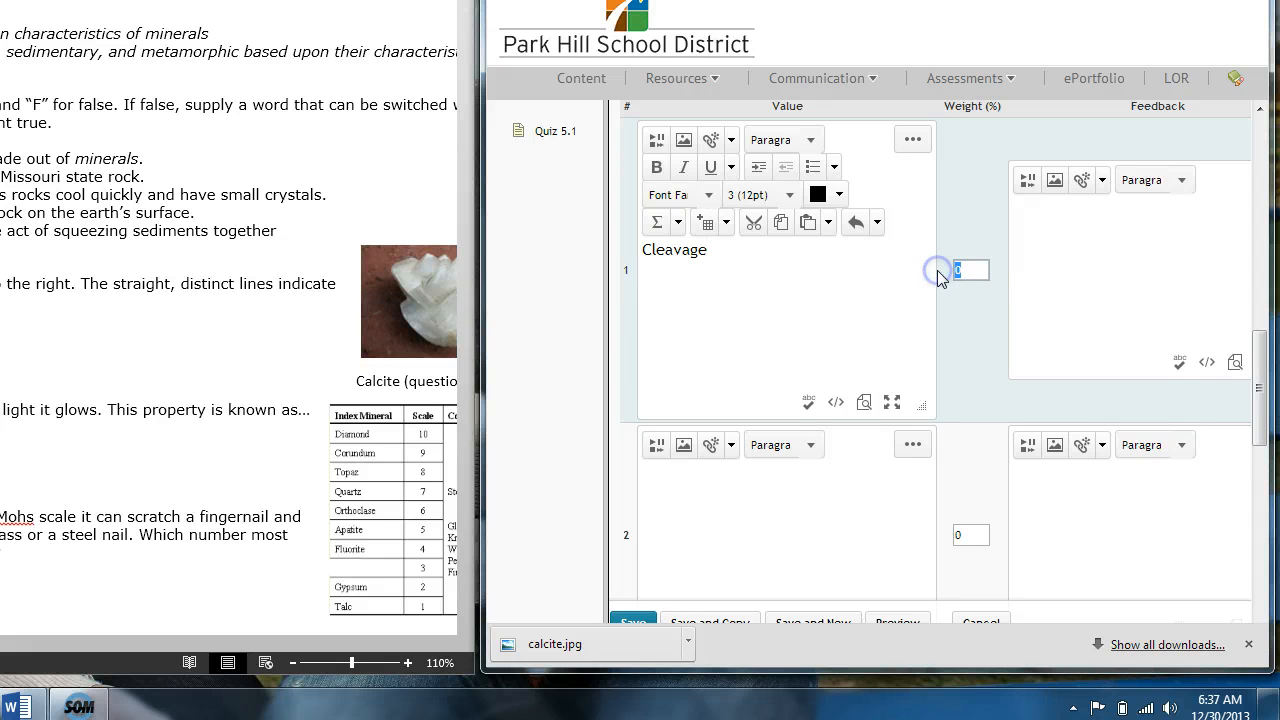
Step: Enter "Fracture" as the value of answer option 2 and set its font size to 3 (12pt)
{"action": "left_click", "coordinate": [772, 515]}
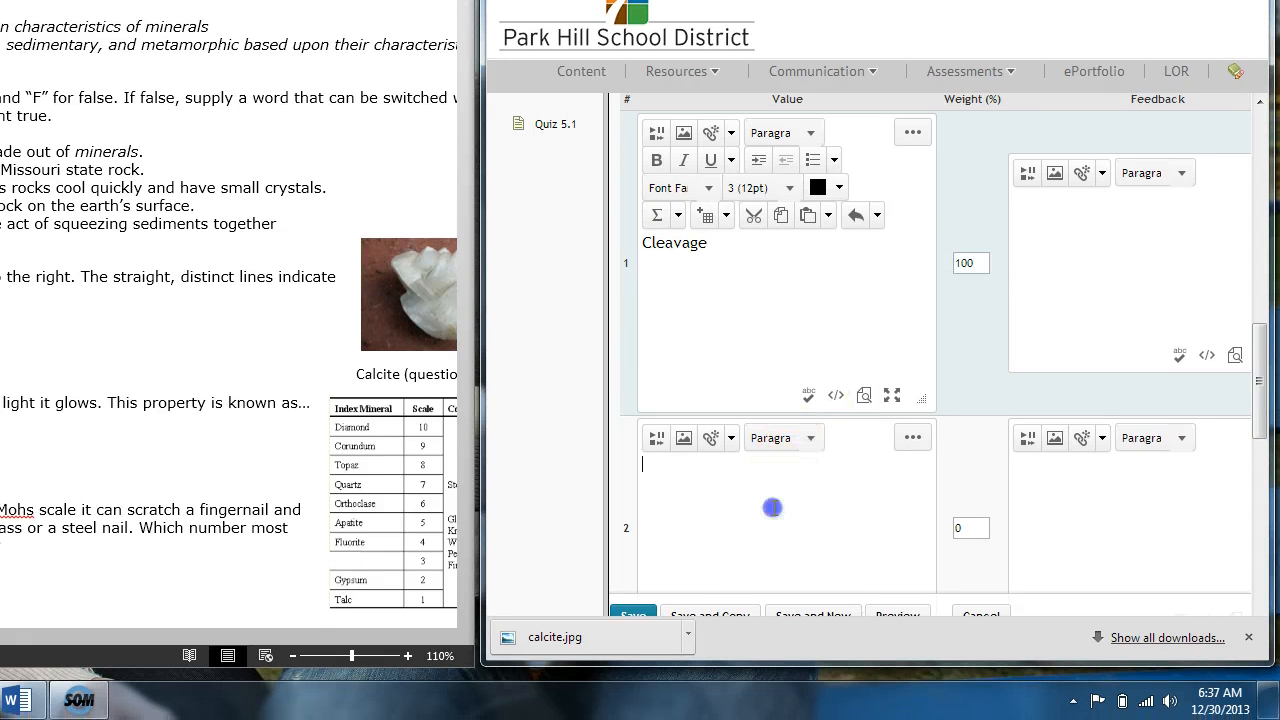
{"action": "type", "text": "Fracture"}
{"action": "left_click_drag", "start_coordinate": [757, 491], "coordinate": [571, 457]}
{"action": "left_click", "coordinate": [925, 437]}
{"action": "left_click", "coordinate": [740, 492]}
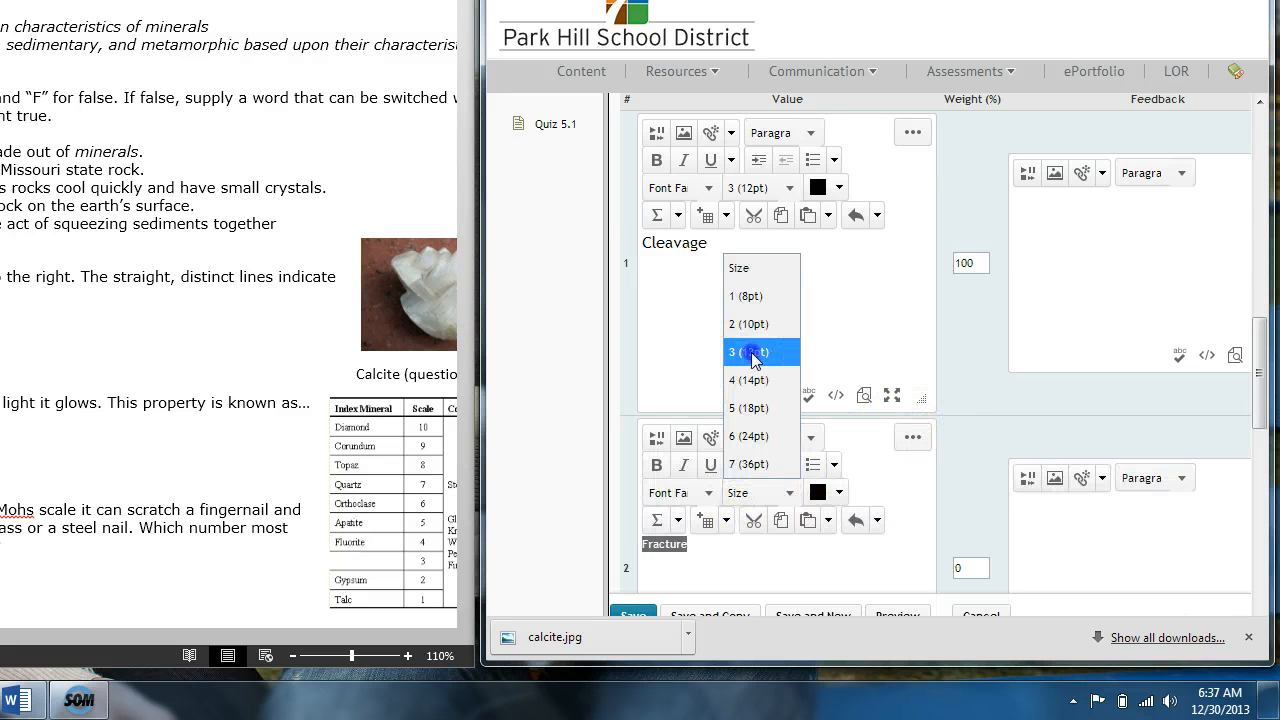
{"action": "left_click", "coordinate": [752, 352]}
{"action": "left_click", "coordinate": [737, 543]}
Step: Enter "High Density" as the value of answer option 3 and set its font size to 3 (12pt)
{"action": "scroll", "coordinate": [745, 557], "scroll_direction": "down", "scroll_amount": 3}
{"action": "left_click", "coordinate": [742, 482]}
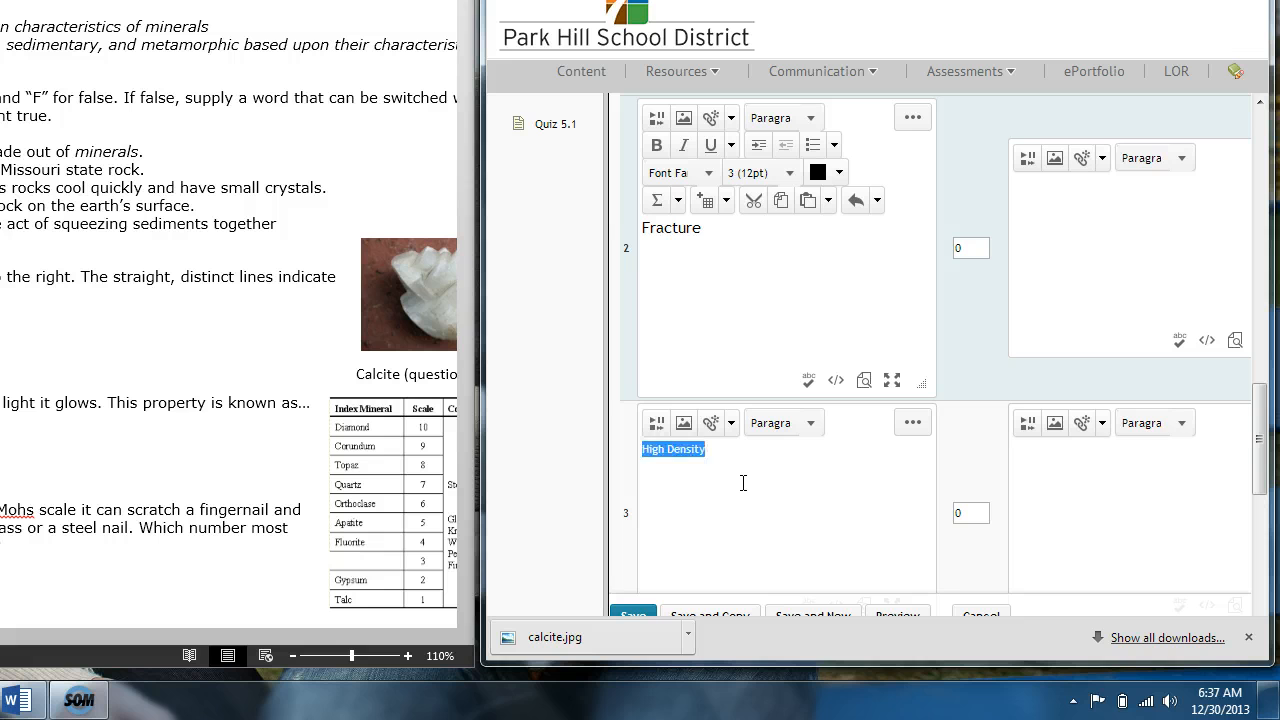
{"action": "left_click", "coordinate": [912, 422]}
{"action": "left_click", "coordinate": [763, 481]}
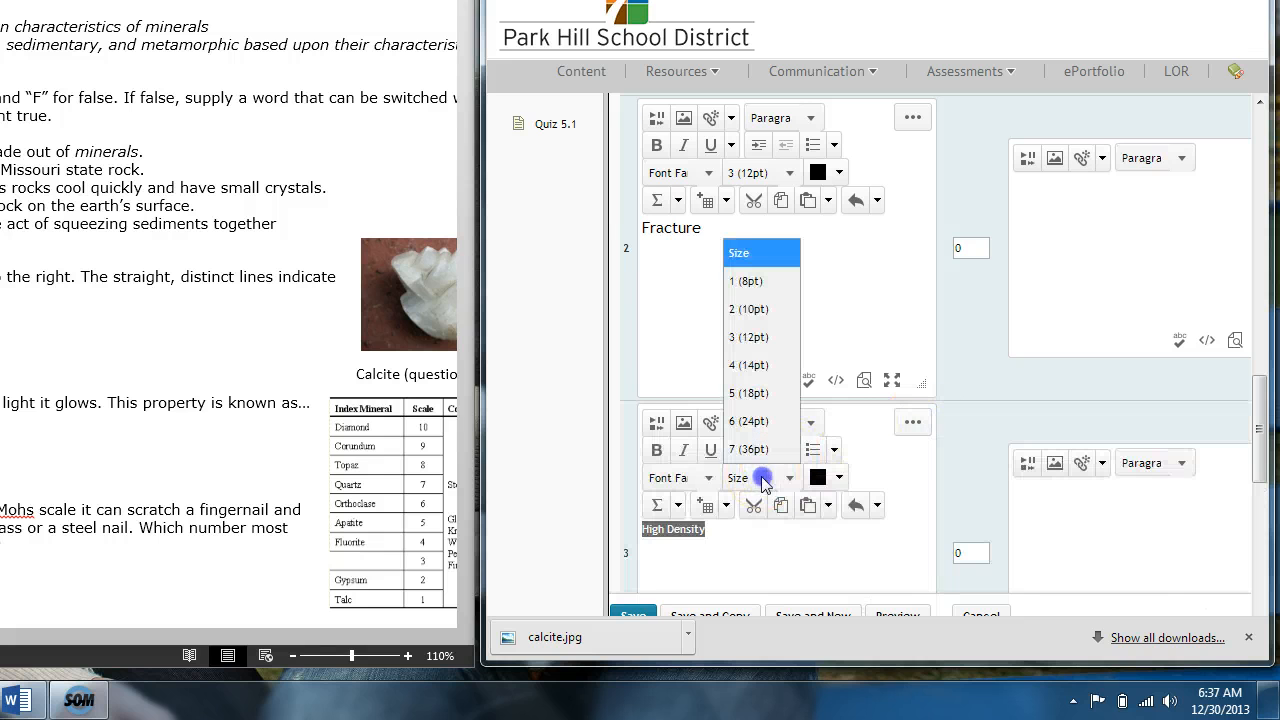
{"action": "left_click", "coordinate": [751, 337]}
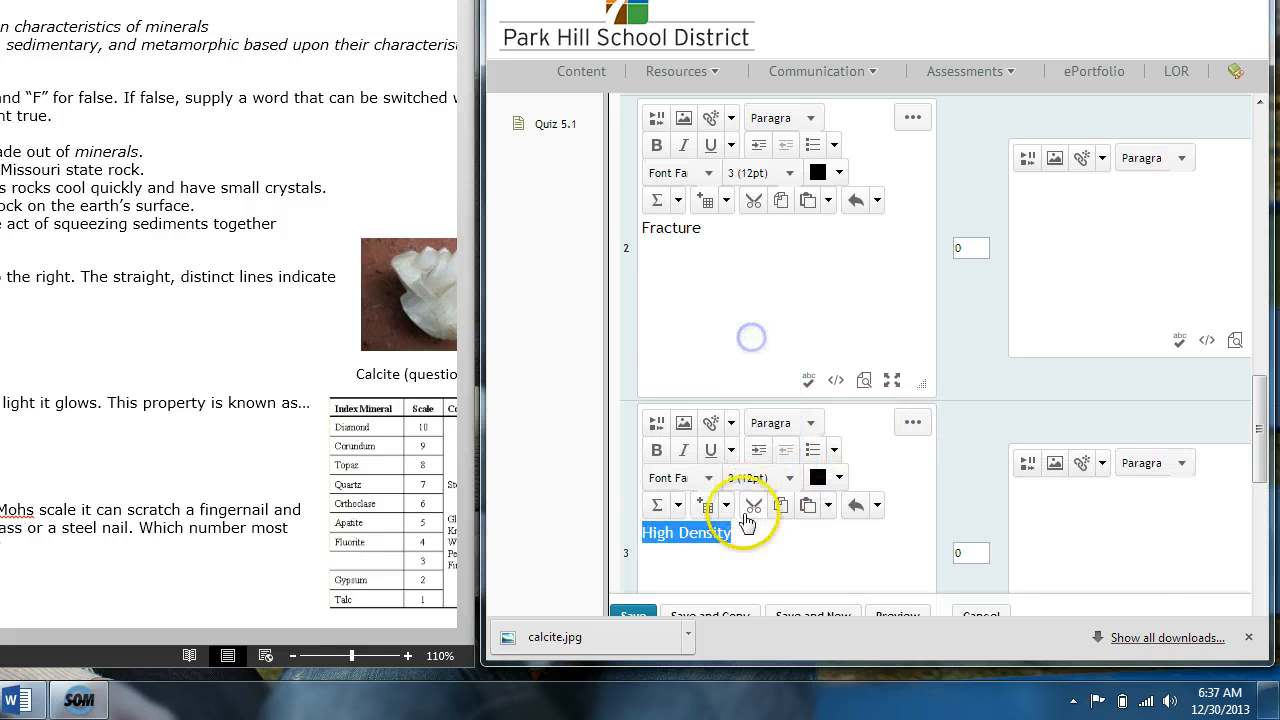
{"action": "left_click", "coordinate": [748, 555]}
Step: Enter "Fluorescence" as the value of answer option 4 and set its font size to 3 (12pt)
{"action": "scroll", "coordinate": [748, 560], "scroll_direction": "down", "scroll_amount": 3}
{"action": "left_click", "coordinate": [737, 487]}
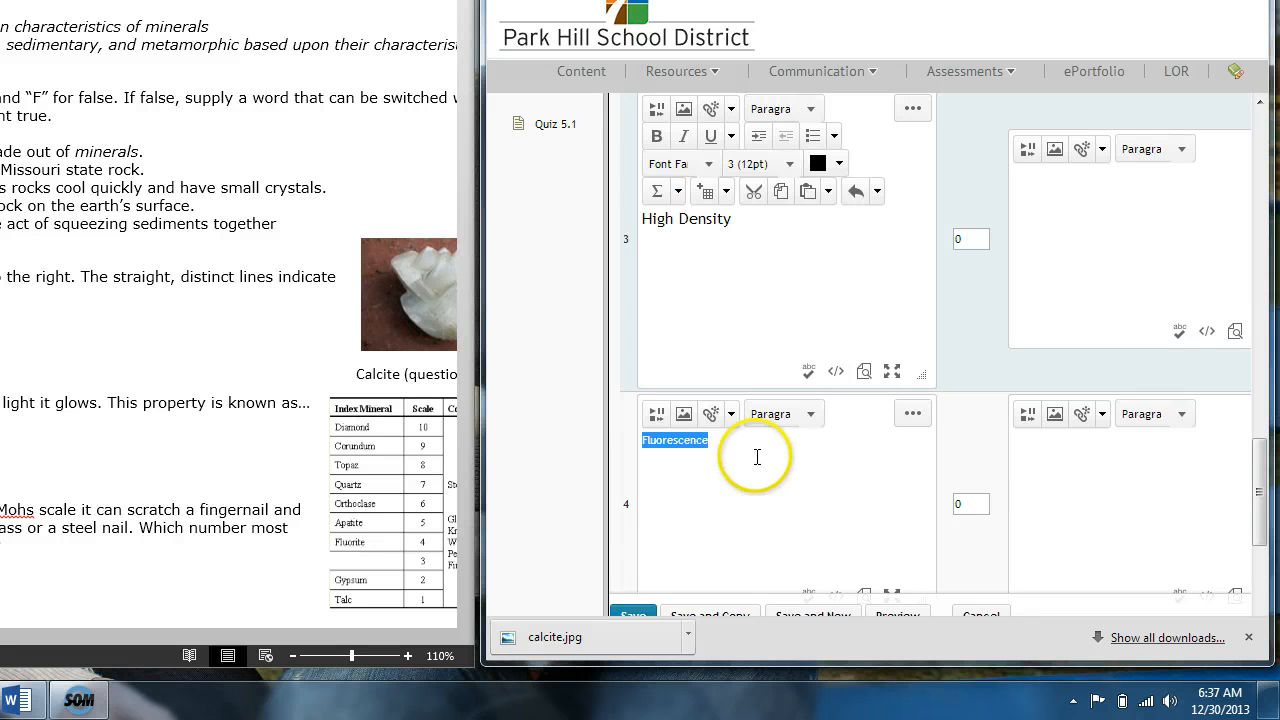
{"action": "left_click", "coordinate": [806, 414]}
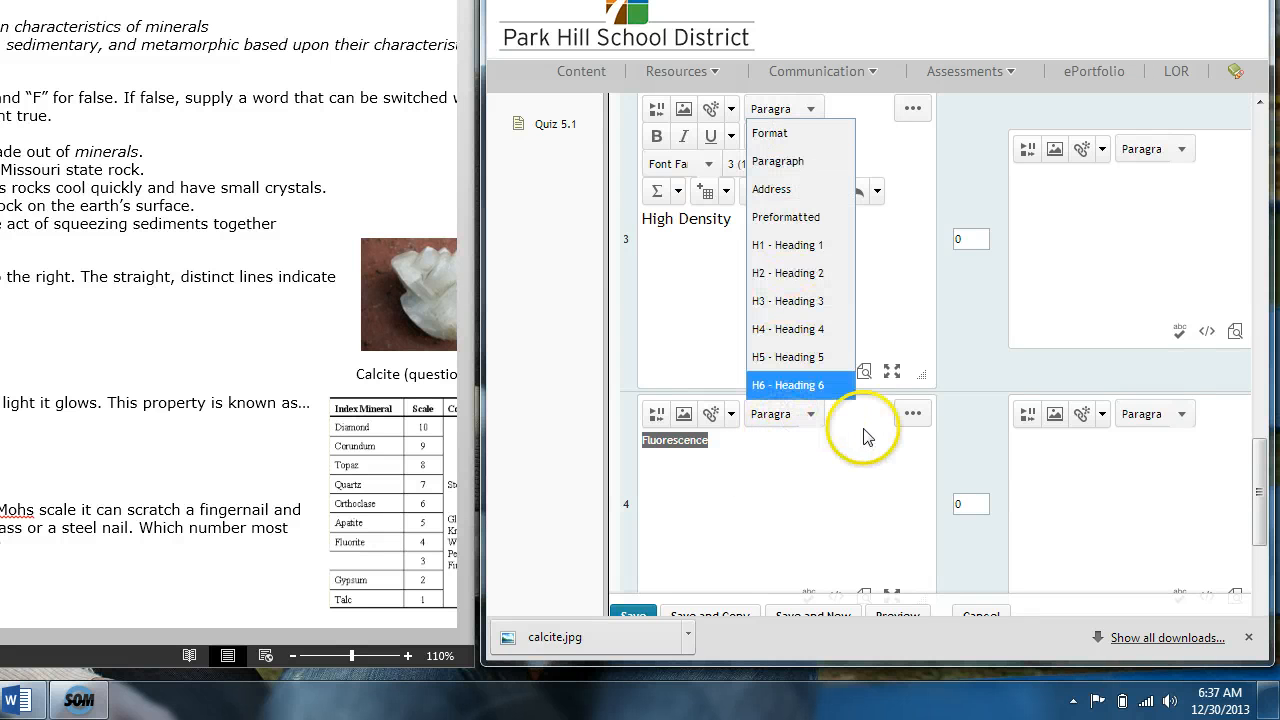
{"action": "left_click", "coordinate": [910, 415]}
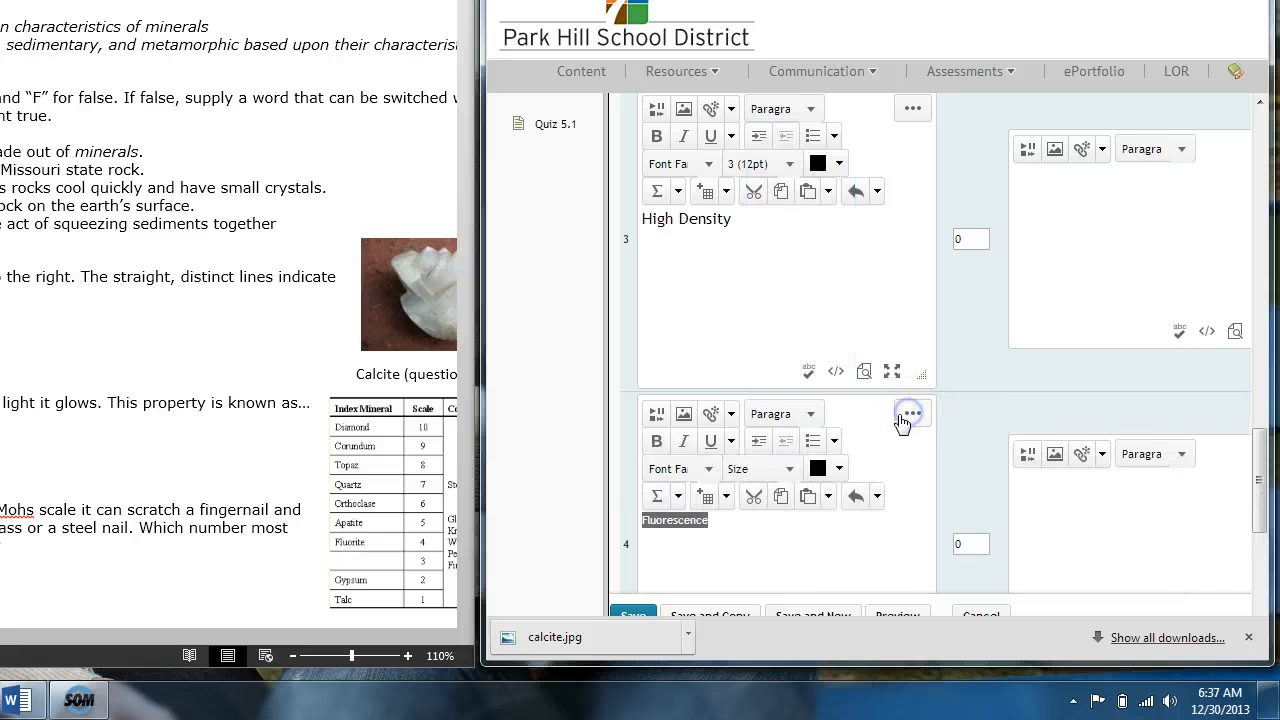
{"action": "left_click", "coordinate": [766, 467]}
{"action": "left_click", "coordinate": [752, 329]}
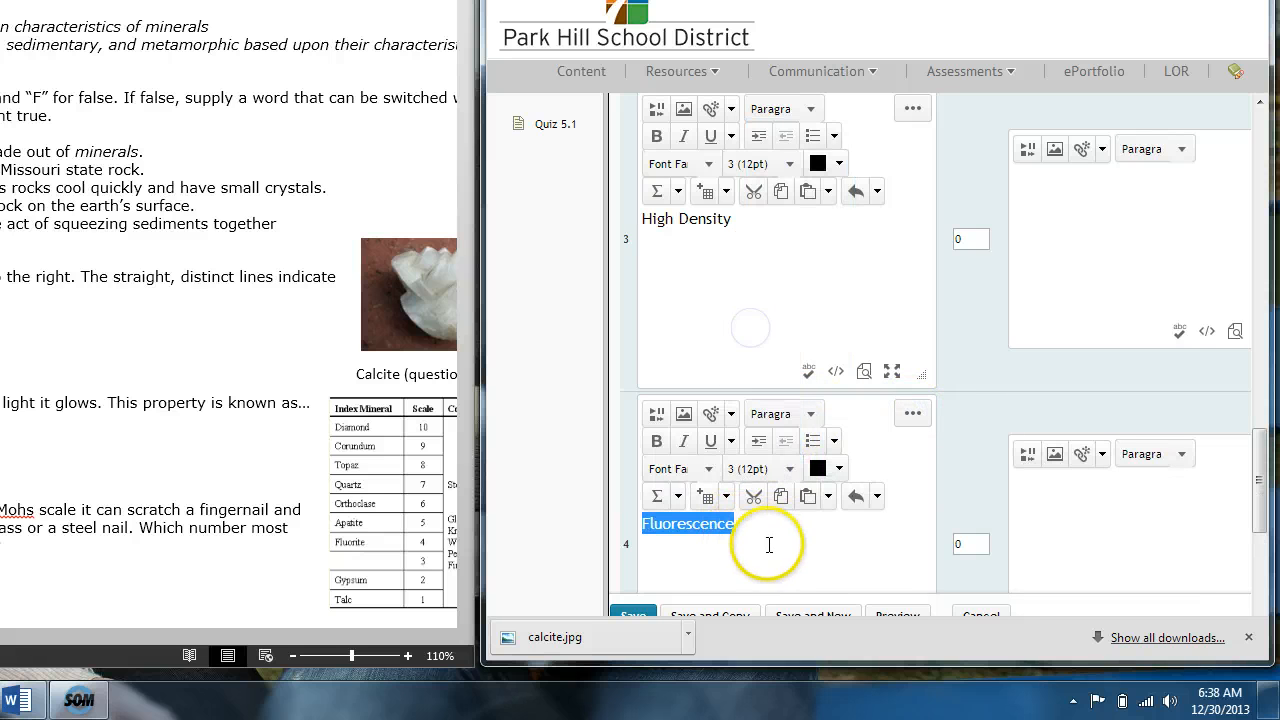
Step: Look at the foreground color choices for the Fluorescence text, close them without saving, and go back to the question's Options section
{"action": "left_click", "coordinate": [840, 468]}
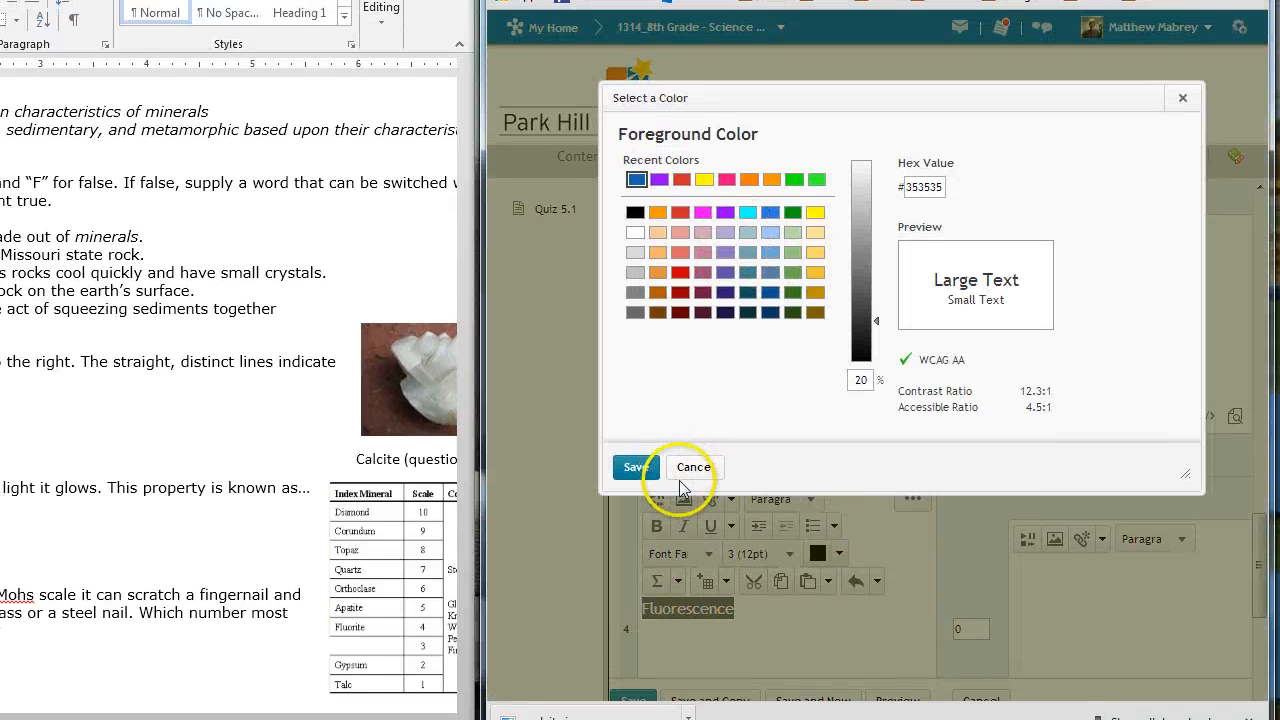
{"action": "left_click", "coordinate": [695, 382]}
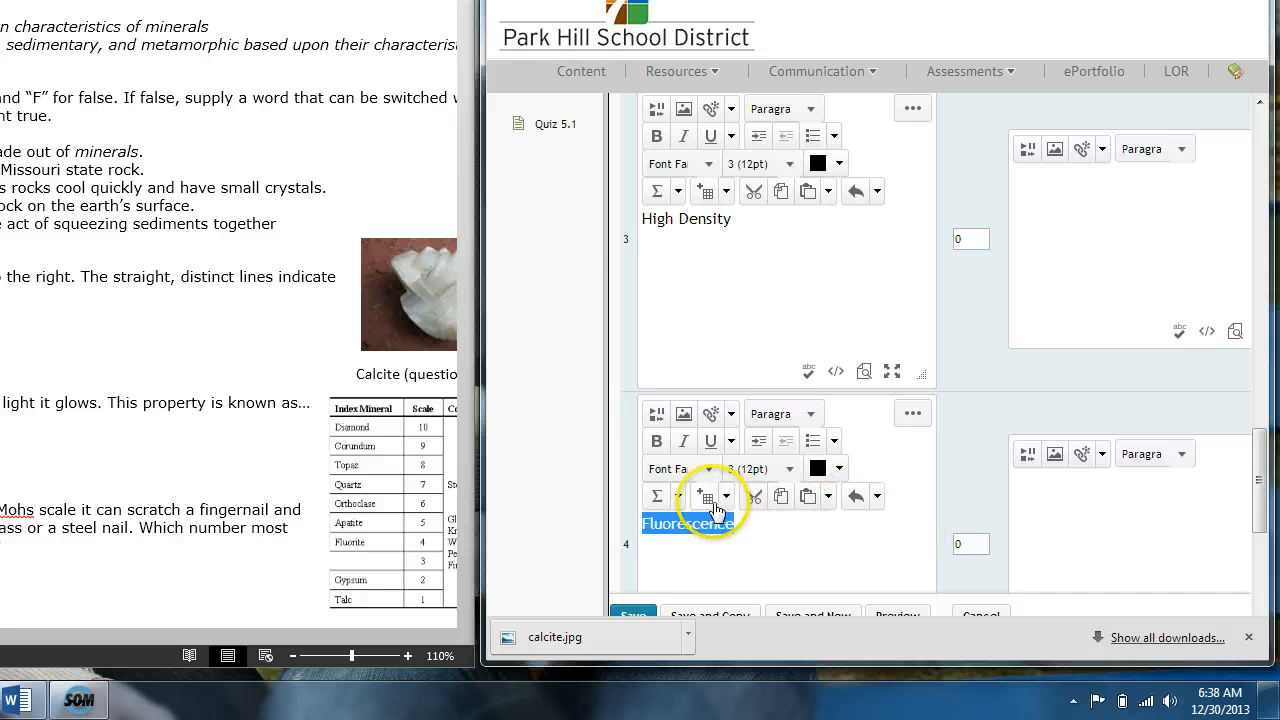
{"action": "middle_click", "coordinate": [826, 551]}
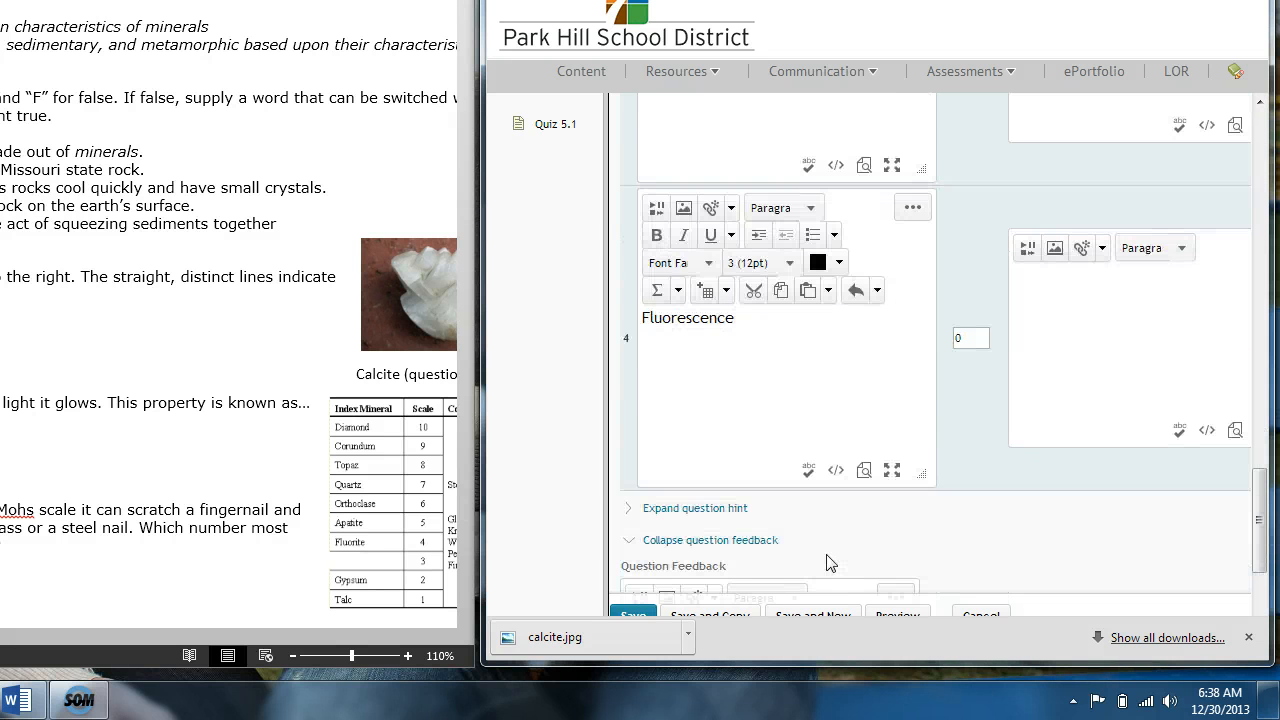
{"action": "scroll", "coordinate": [826, 563], "scroll_direction": "up", "scroll_amount": 10}
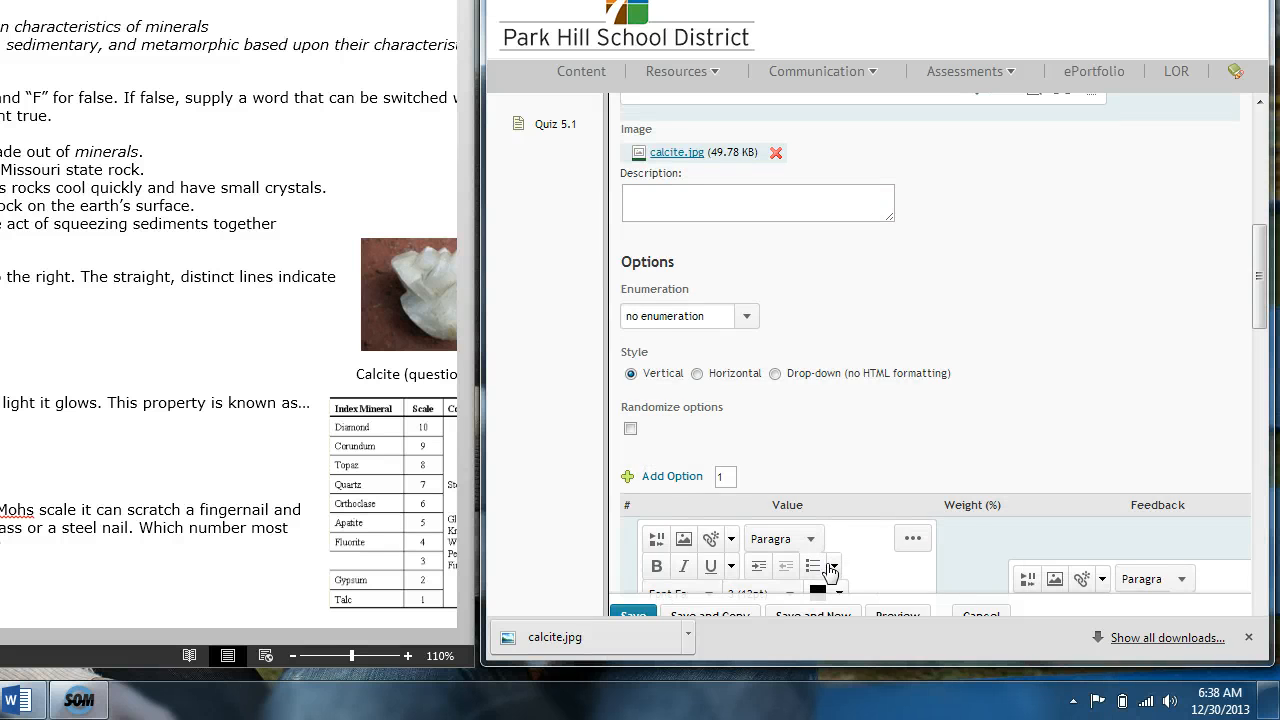
Step: Enter the feedback "Why would you choose fluorescence?" and "Fluorescence has to do with a rock glowing." for answer option 4
{"action": "left_click", "coordinate": [1259, 312]}
{"action": "left_click_drag", "start_coordinate": [1259, 312], "coordinate": [1274, 562]}
{"action": "left_click", "coordinate": [1163, 322]}
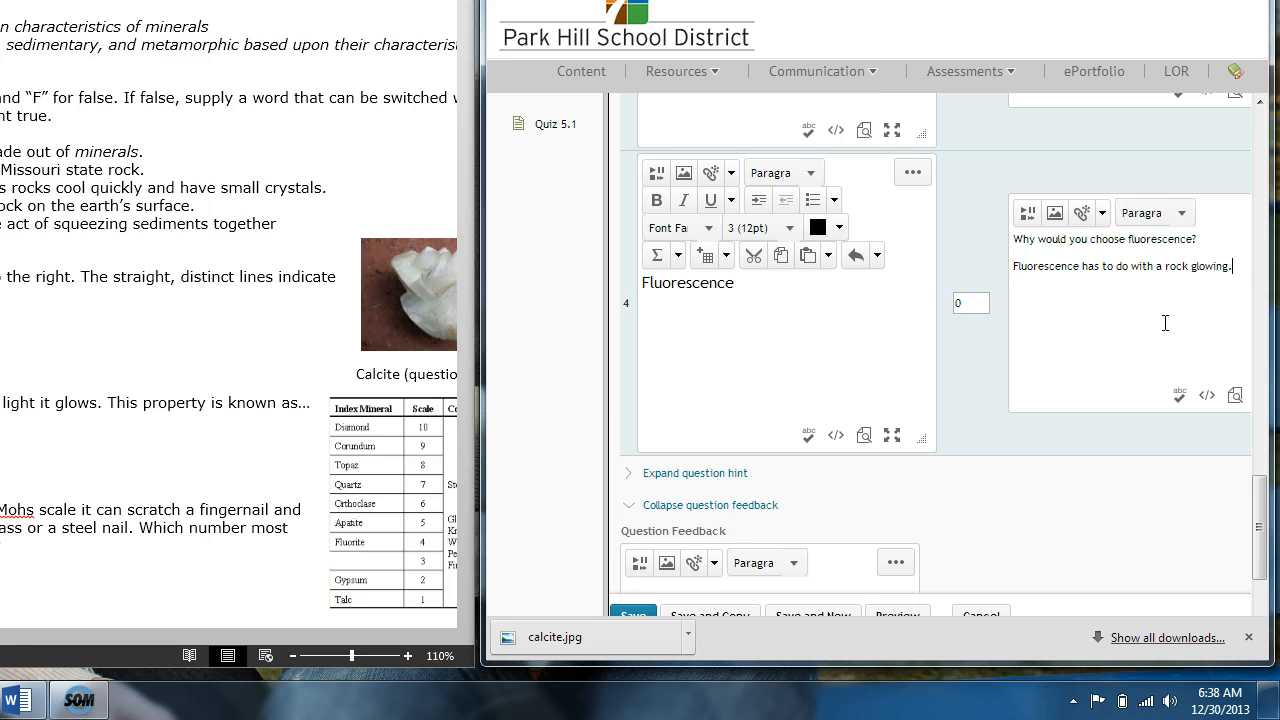
Step: Preview the question in a maximized window and check how the attached calcite image appears
{"action": "left_click_drag", "start_coordinate": [1257, 488], "coordinate": [1263, 558]}
{"action": "left_click", "coordinate": [1070, 537]}
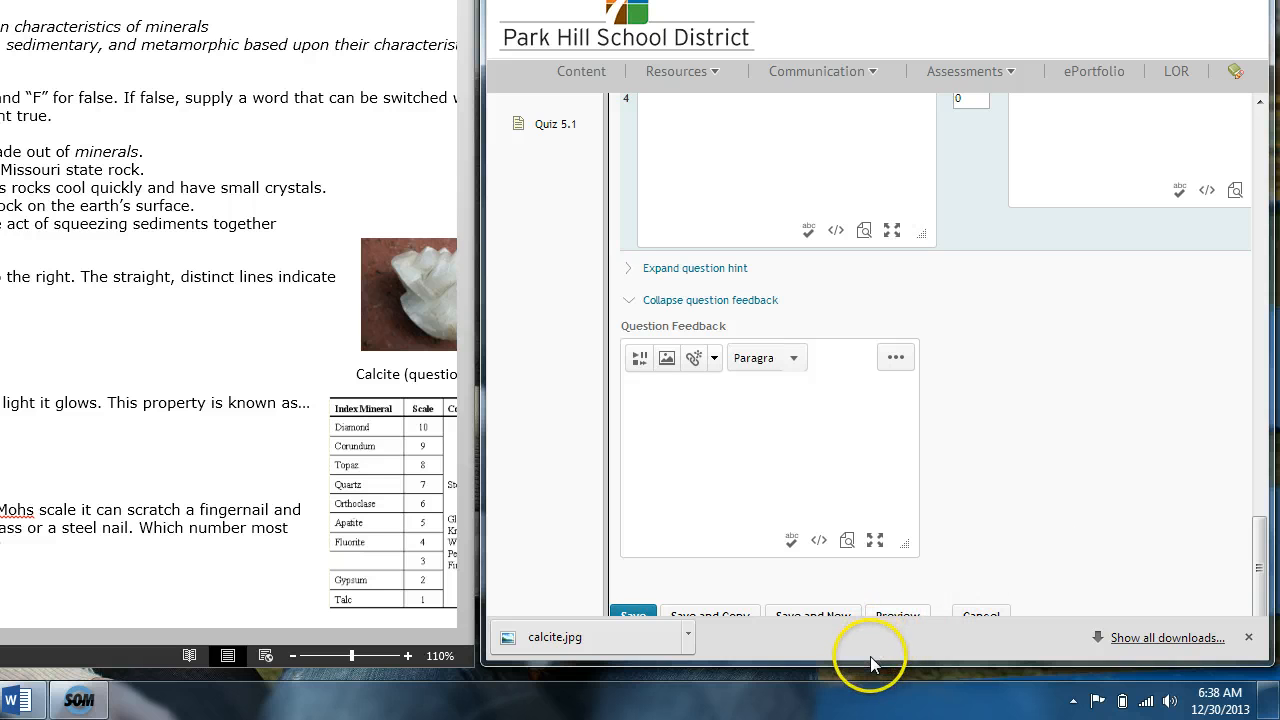
{"action": "left_click_drag", "start_coordinate": [869, 663], "coordinate": [866, 669]}
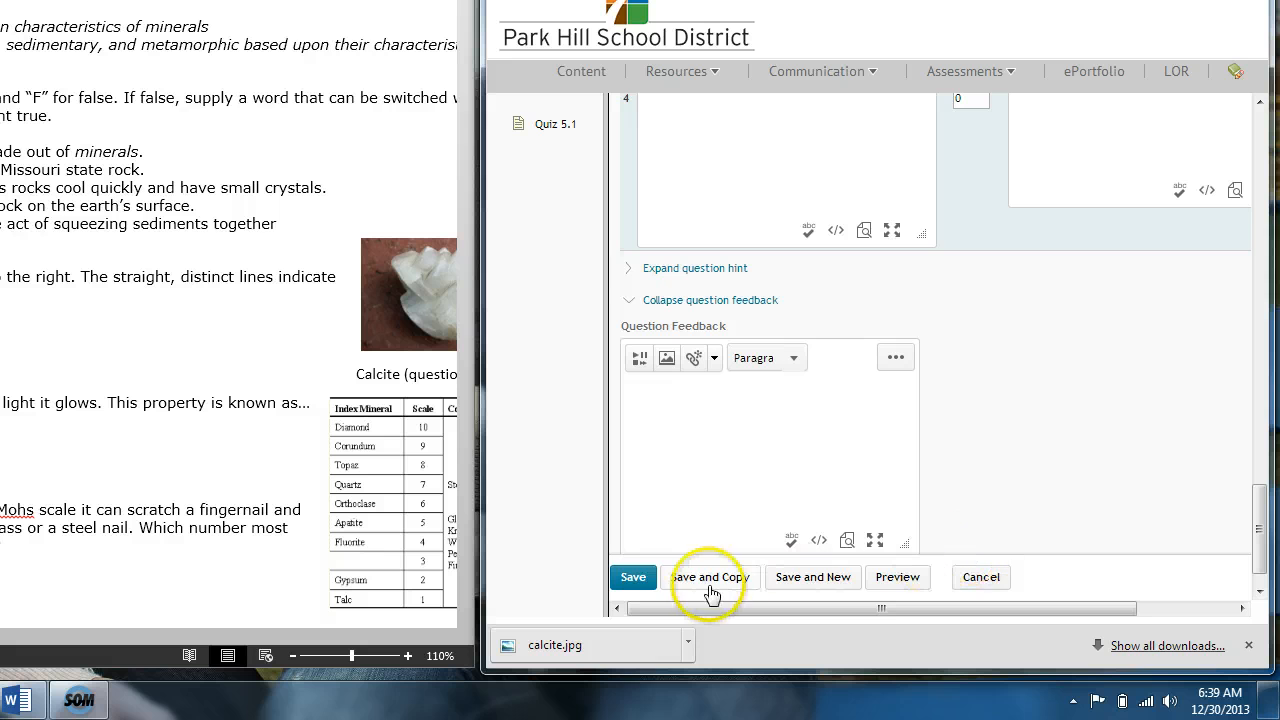
{"action": "left_click", "coordinate": [899, 586]}
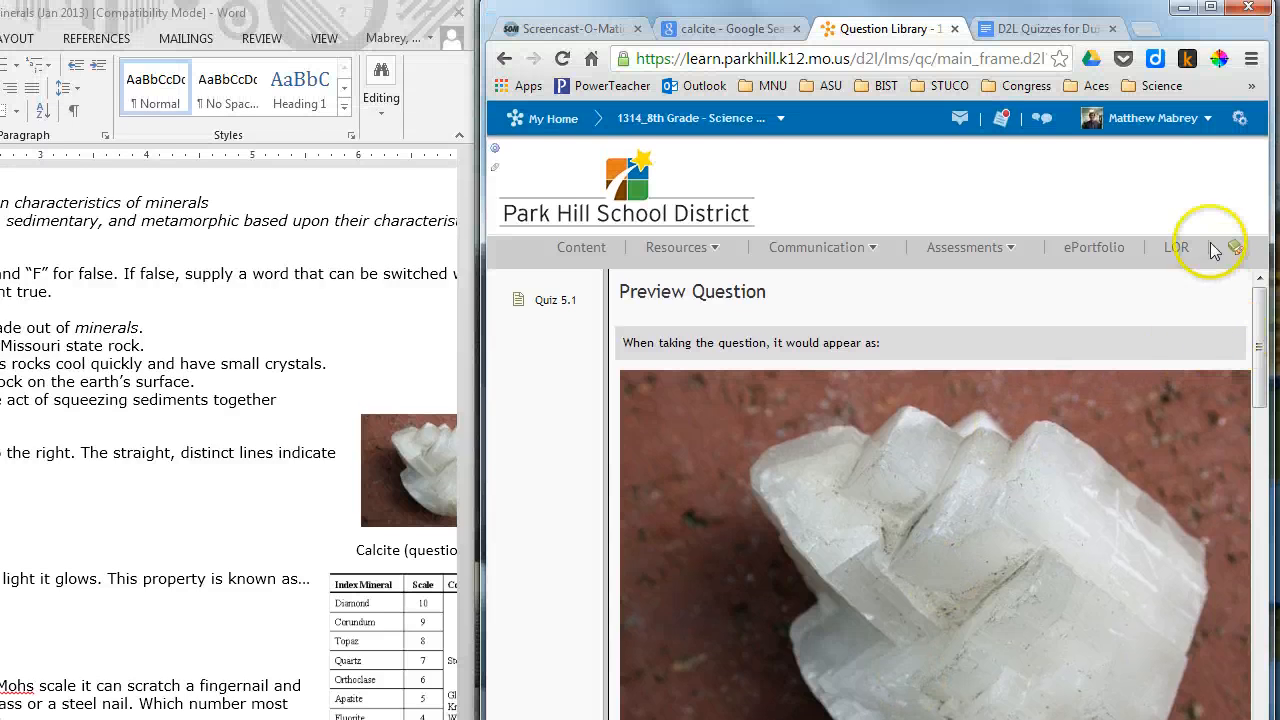
{"action": "left_click", "coordinate": [1208, 12]}
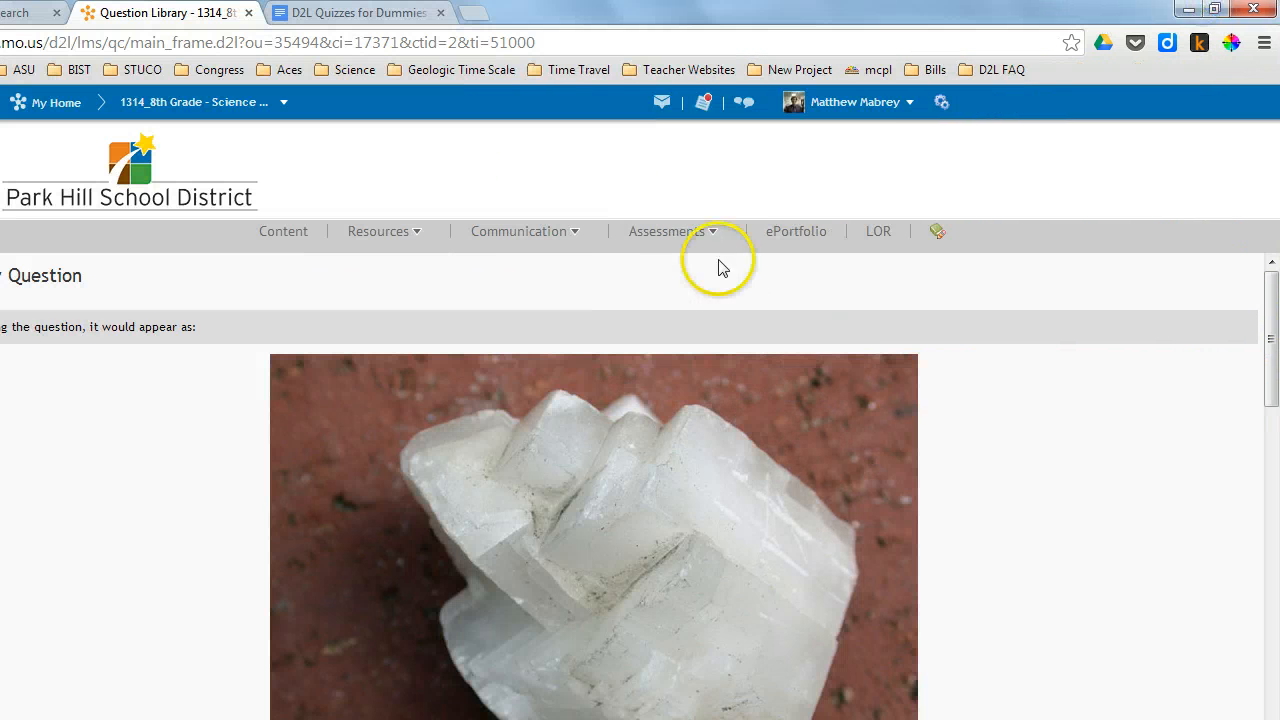
{"action": "left_click_drag", "start_coordinate": [1273, 348], "coordinate": [1243, 247]}
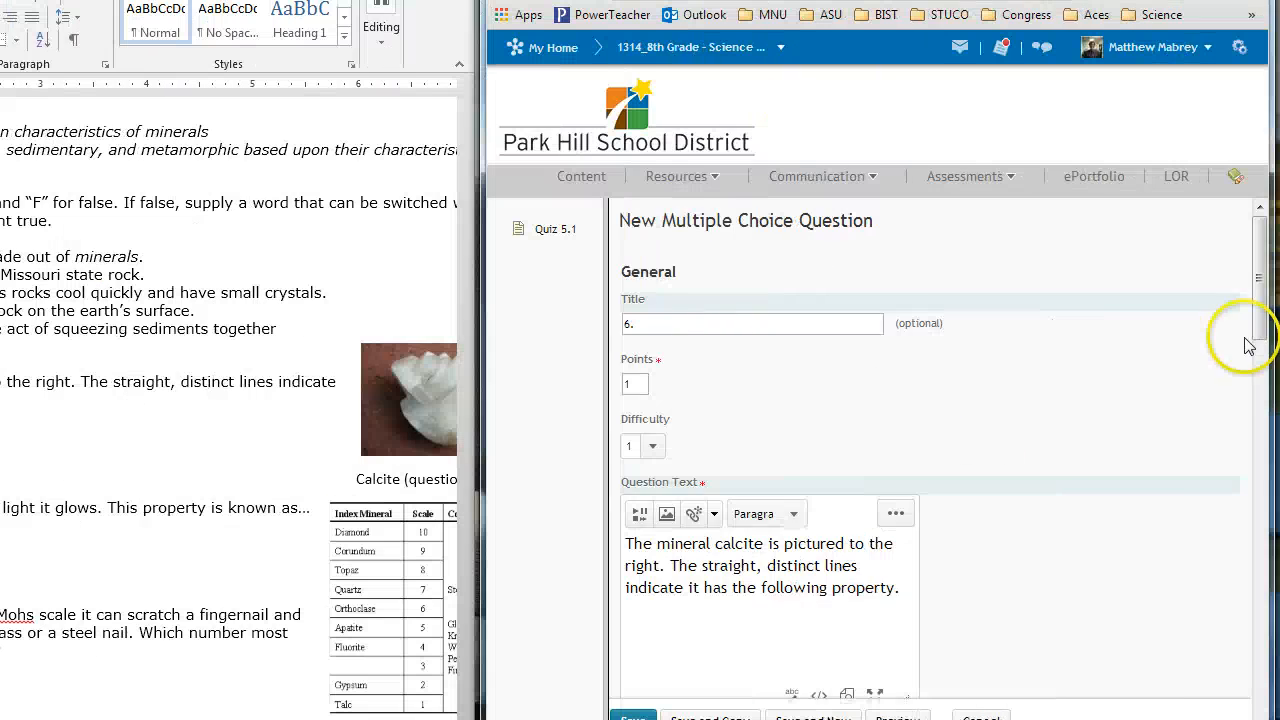
Step: Remove the attached calcite.jpg from the question's Image section and check the General section
{"action": "left_click_drag", "start_coordinate": [1255, 322], "coordinate": [1265, 422]}
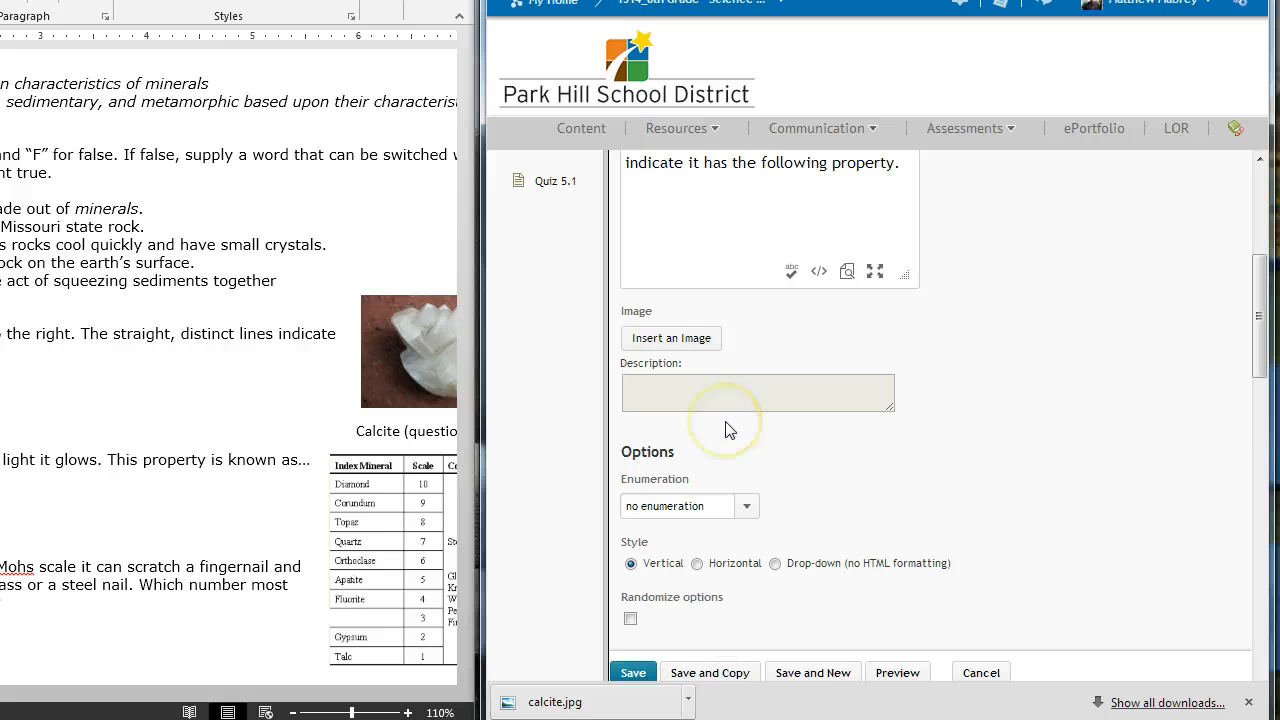
{"action": "scroll", "coordinate": [730, 400], "scroll_direction": "up", "scroll_amount": 4}
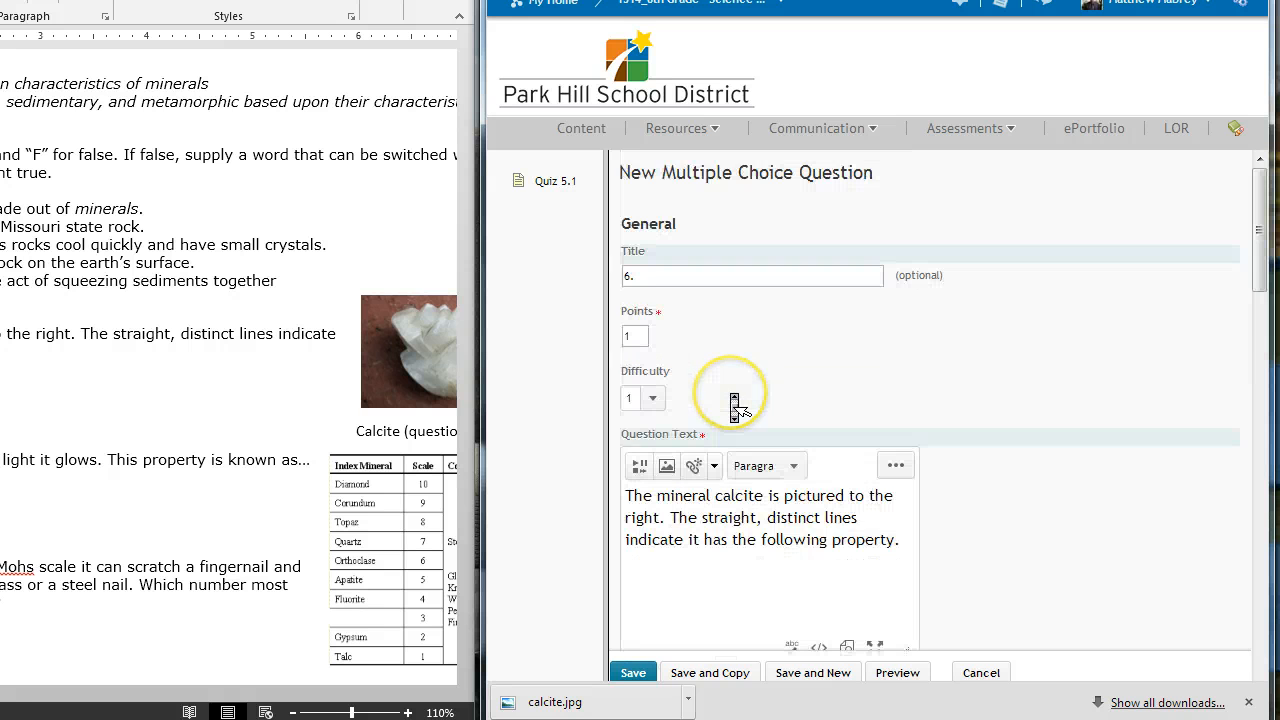
{"action": "scroll", "coordinate": [734, 407], "scroll_direction": "down", "scroll_amount": 3}
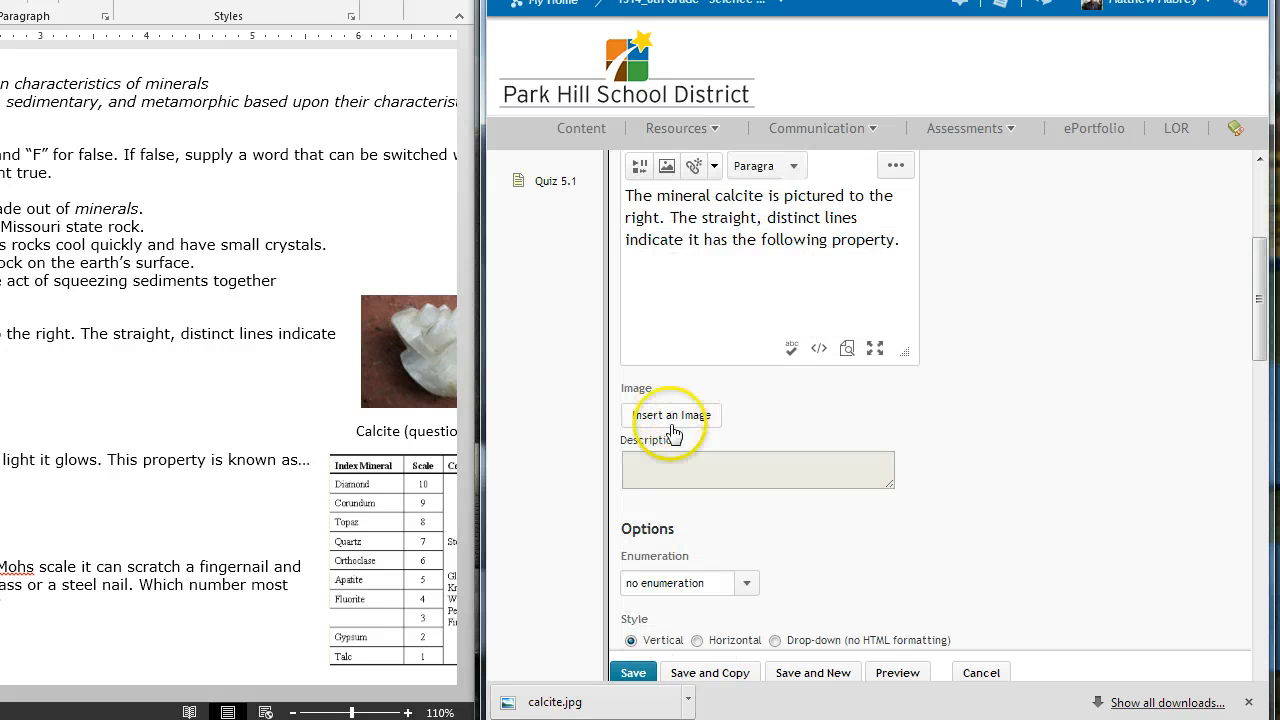
Step: Start a new line below the question text and begin inserting an image there from a URL
{"action": "left_click", "coordinate": [903, 239]}
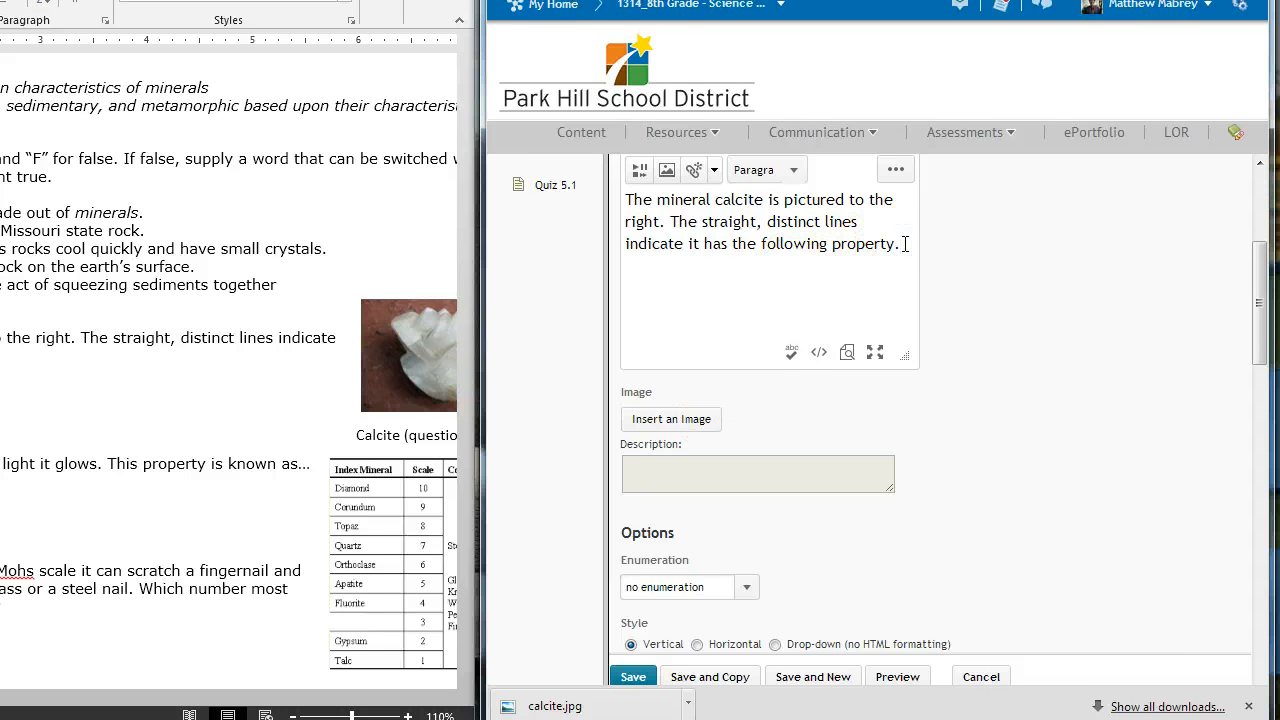
{"action": "left_click_drag", "start_coordinate": [1264, 336], "coordinate": [1264, 311]}
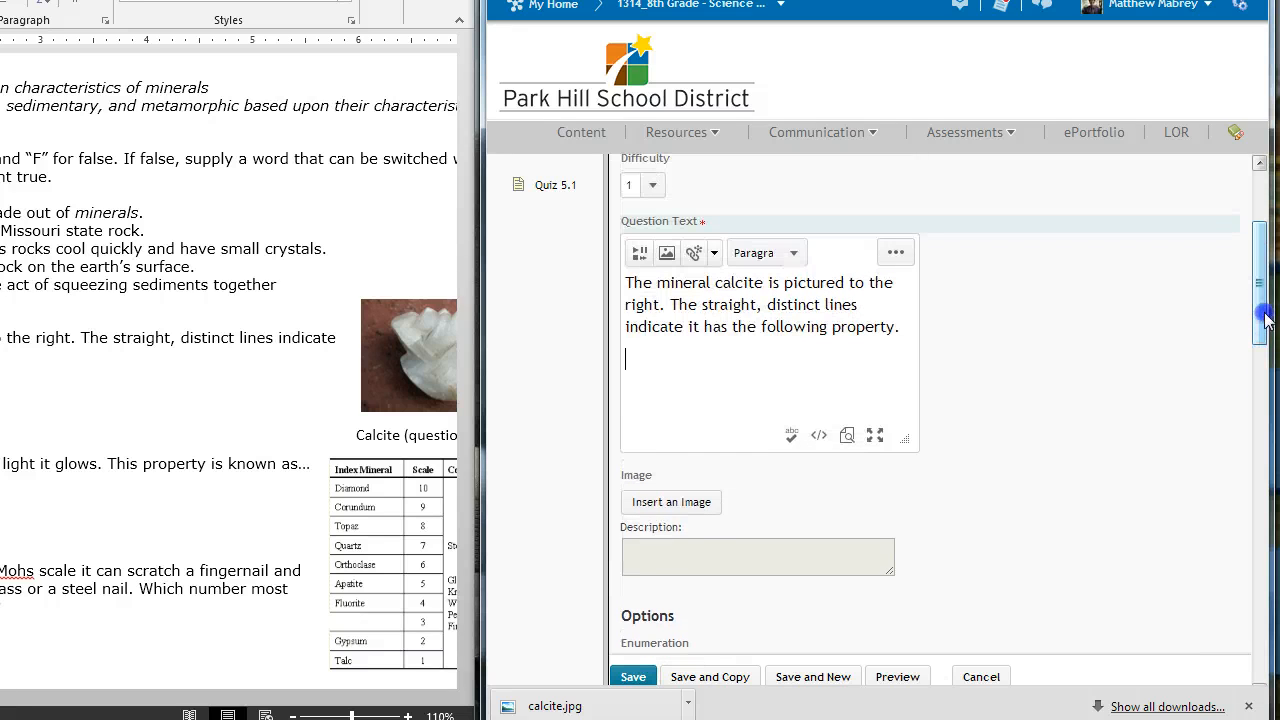
{"action": "left_click", "coordinate": [665, 257]}
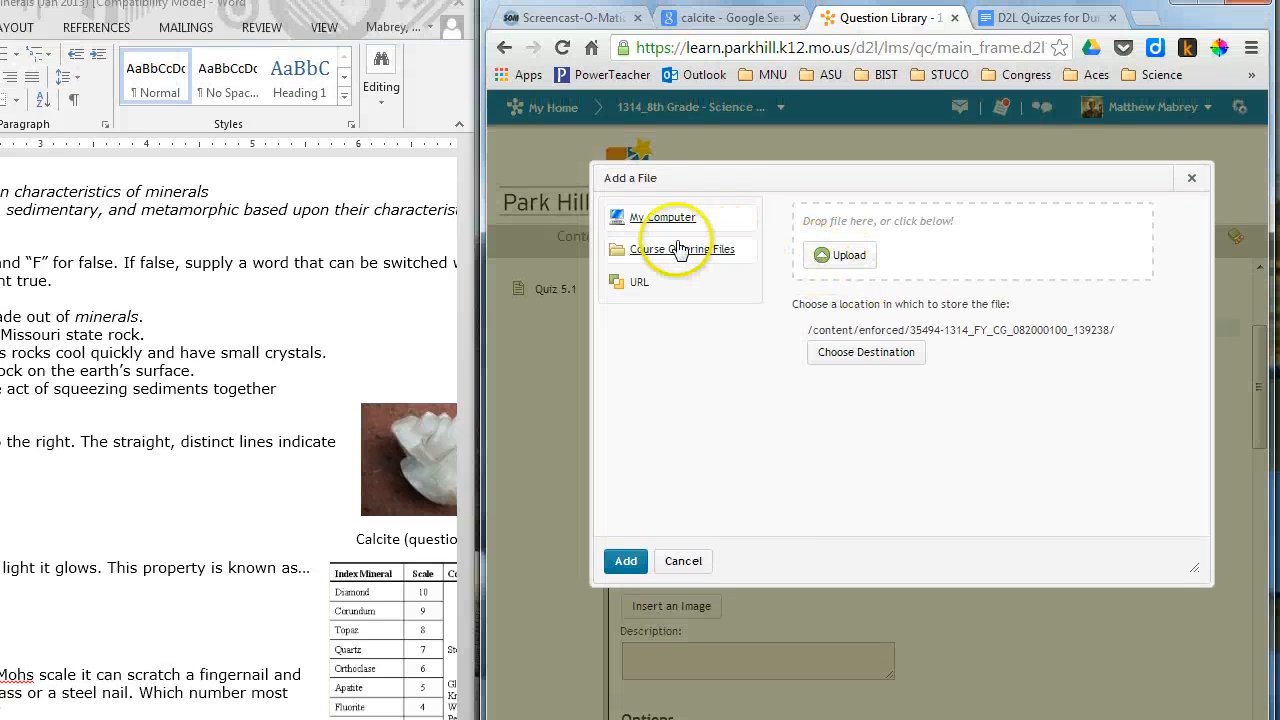
{"action": "left_click", "coordinate": [638, 253]}
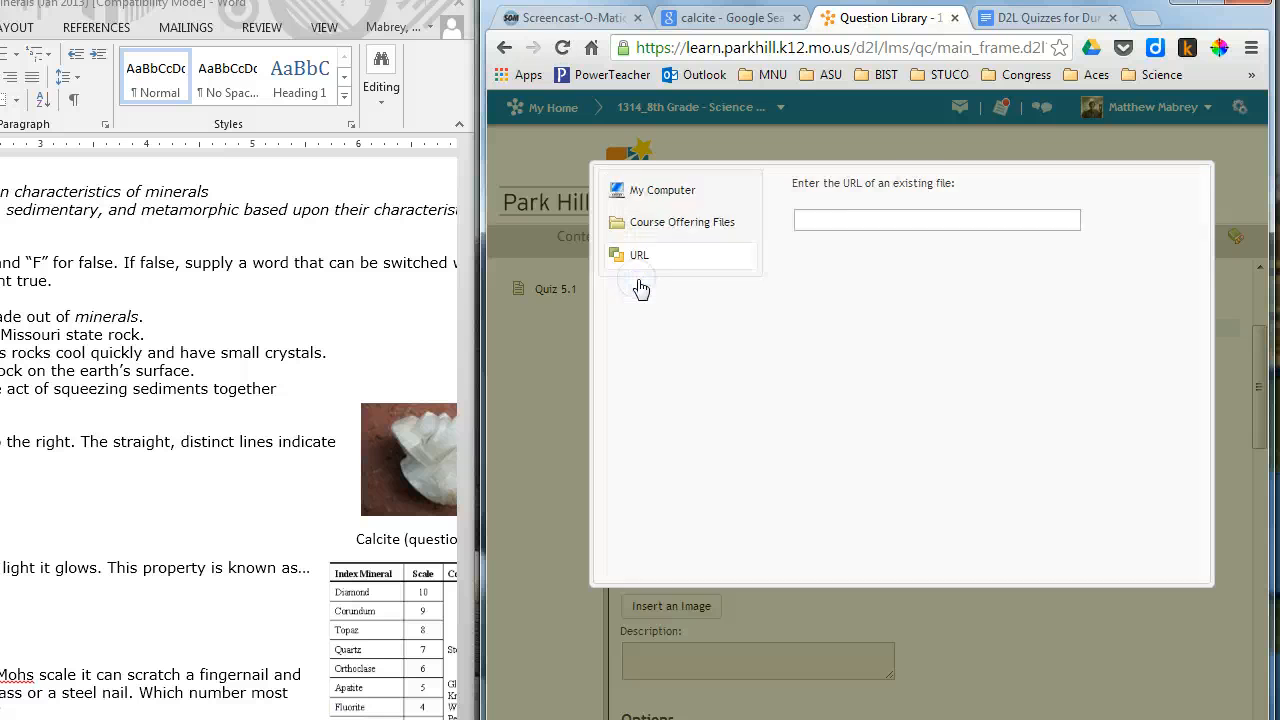
Step: Copy the URL of the "Calcite and Dolomite" image from the Google image results and return to the question
{"action": "left_click", "coordinate": [716, 25]}
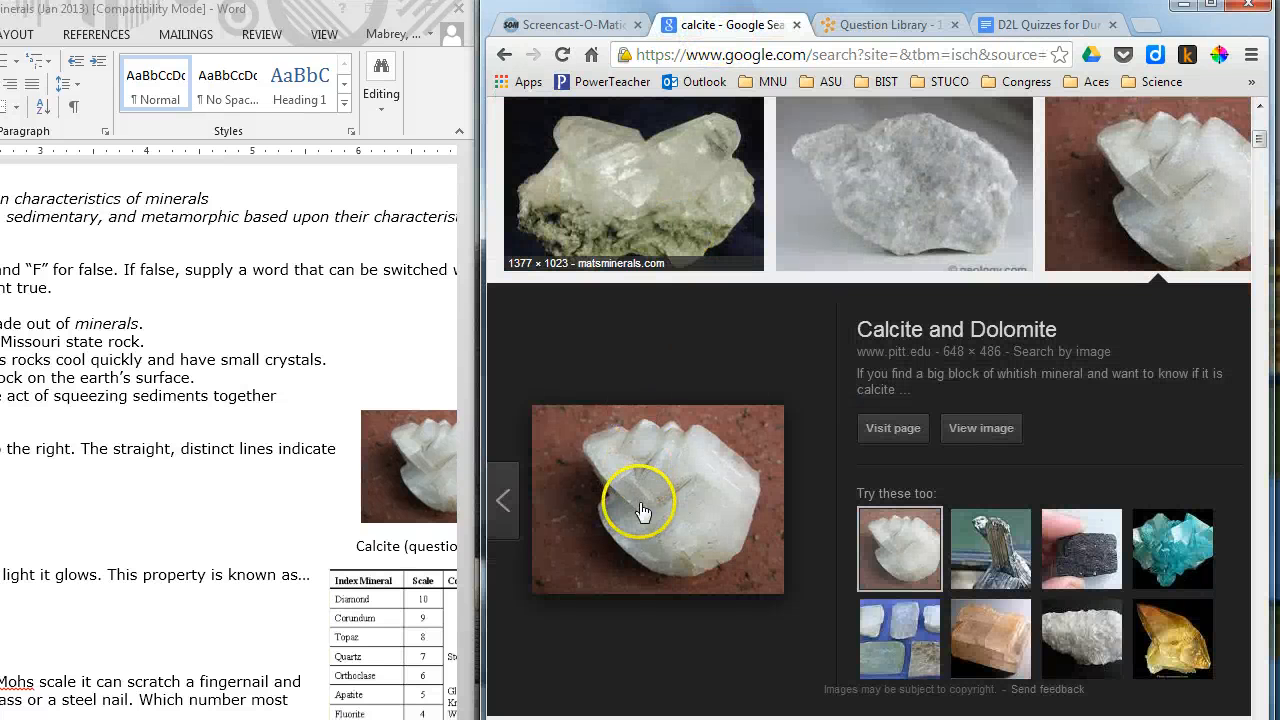
{"action": "right_click", "coordinate": [642, 512]}
{"action": "left_click", "coordinate": [716, 268]}
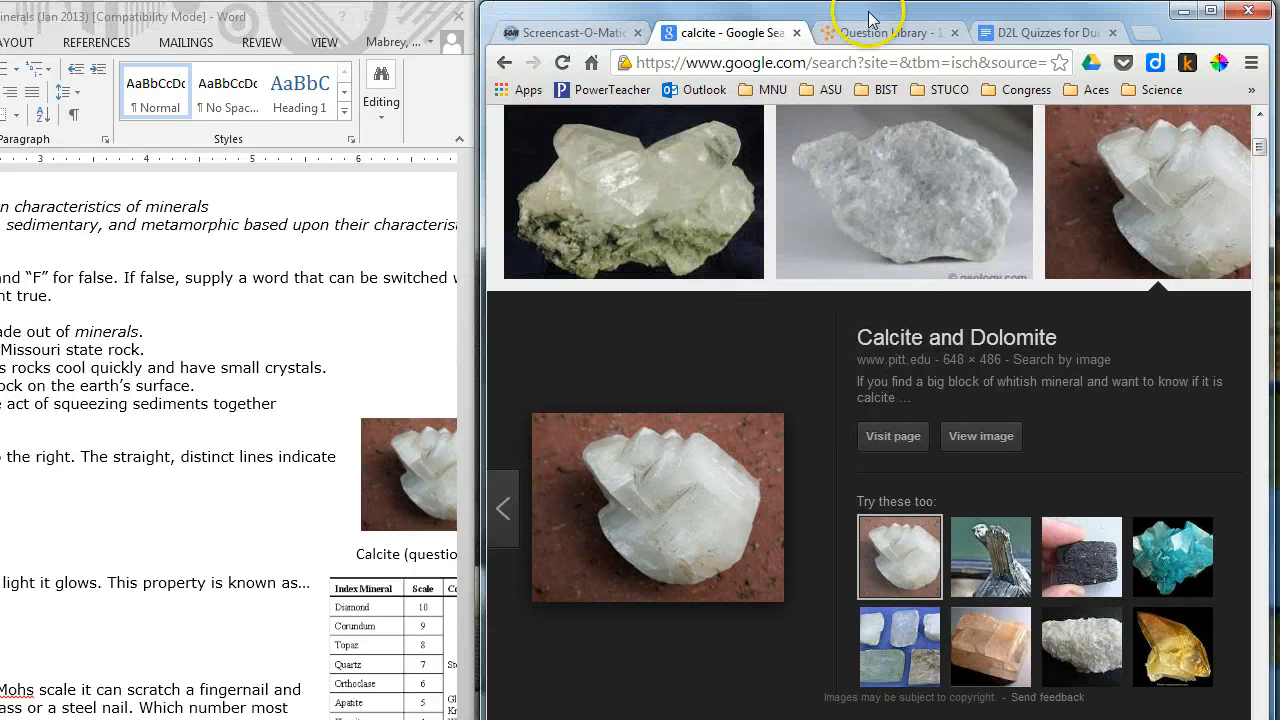
{"action": "left_click", "coordinate": [868, 8]}
Step: Insert the calcite image into the question text from the copied URL and mark it as decorative
{"action": "left_click", "coordinate": [826, 264]}
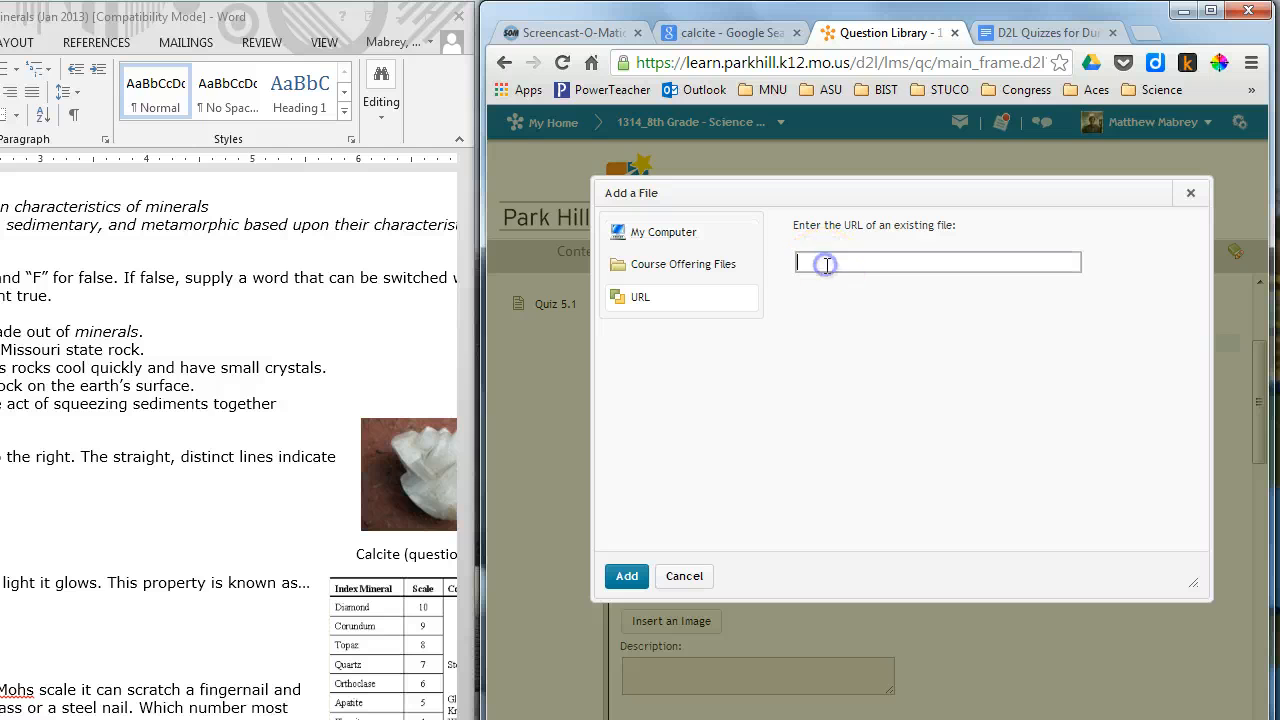
{"action": "key", "text": "ctrl+v"}
{"action": "left_click", "coordinate": [627, 576]}
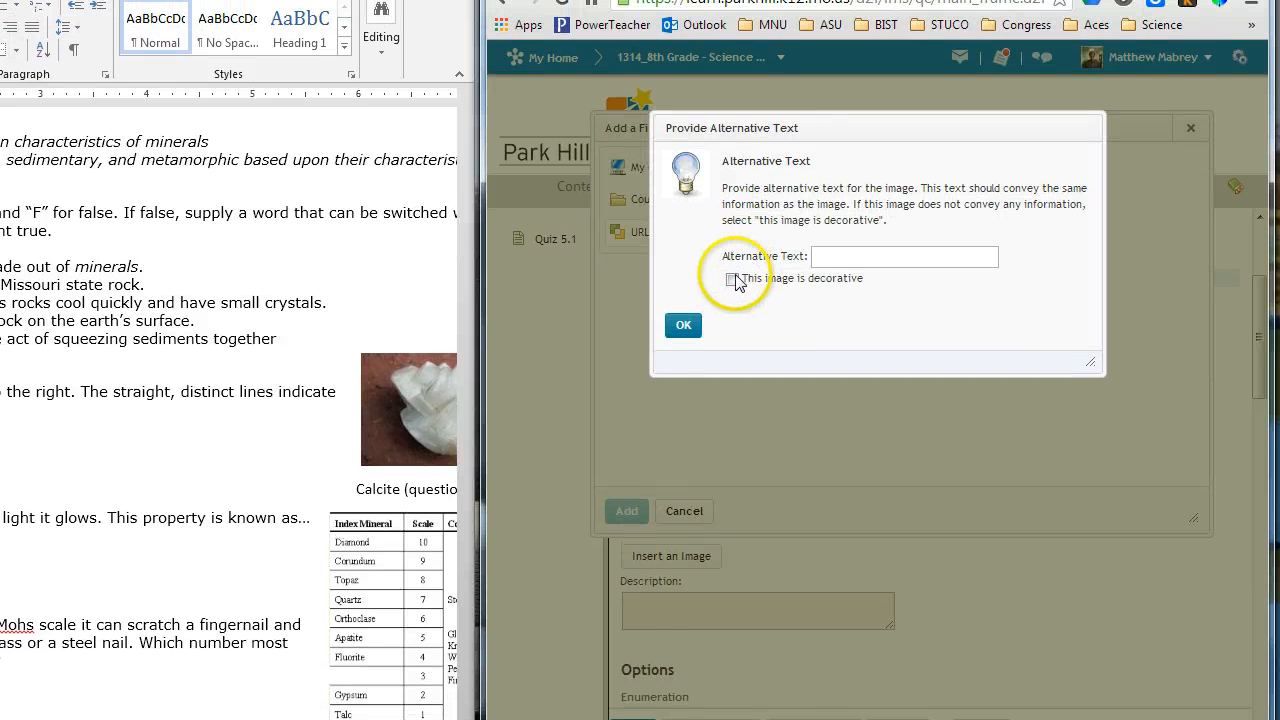
{"action": "left_click", "coordinate": [732, 253]}
{"action": "left_click", "coordinate": [685, 326]}
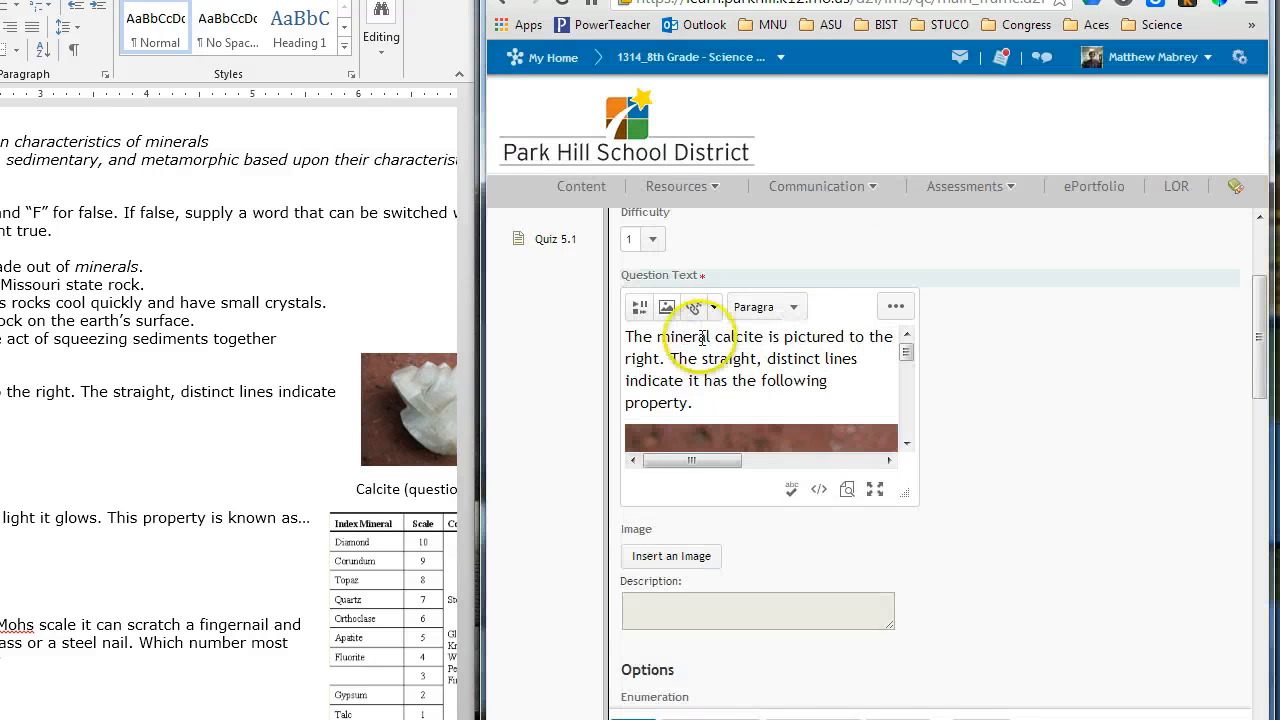
Step: Enlarge the question text editor and shrink the calcite image to about half its original size
{"action": "left_click_drag", "start_coordinate": [904, 490], "coordinate": [1232, 563]}
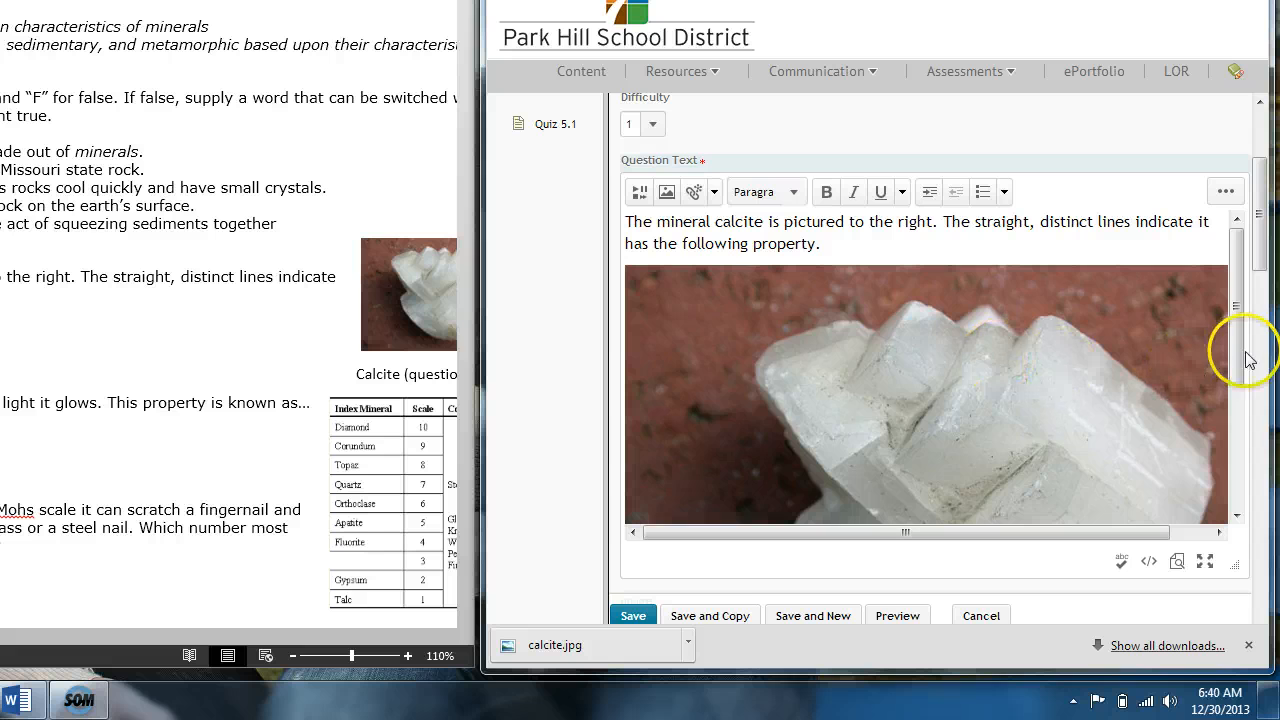
{"action": "left_click", "coordinate": [1021, 341]}
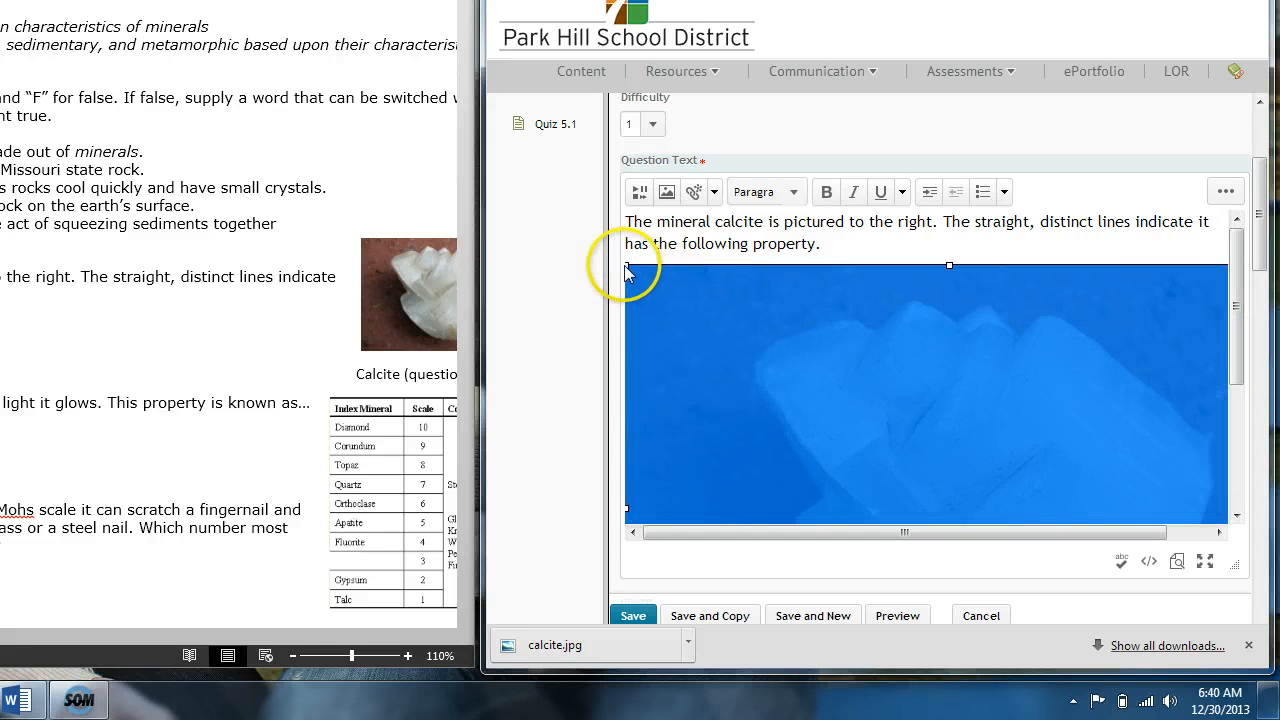
{"action": "left_click_drag", "start_coordinate": [626, 265], "coordinate": [1085, 467]}
{"action": "left_click_drag", "start_coordinate": [626, 266], "coordinate": [680, 298]}
{"action": "left_click", "coordinate": [1080, 352]}
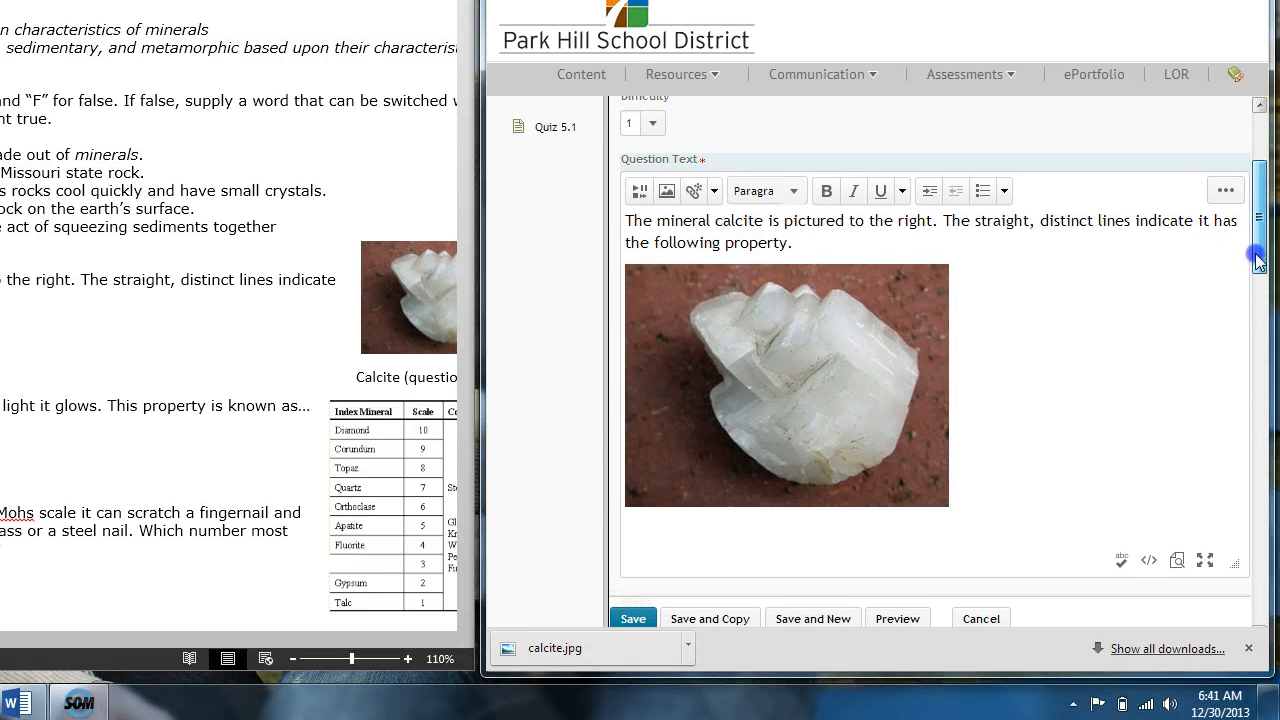
Step: Preview the question in a maximized window, review the image, answer options and grading view, and return to editing
{"action": "scroll", "coordinate": [1252, 245], "scroll_direction": "down", "scroll_amount": 1}
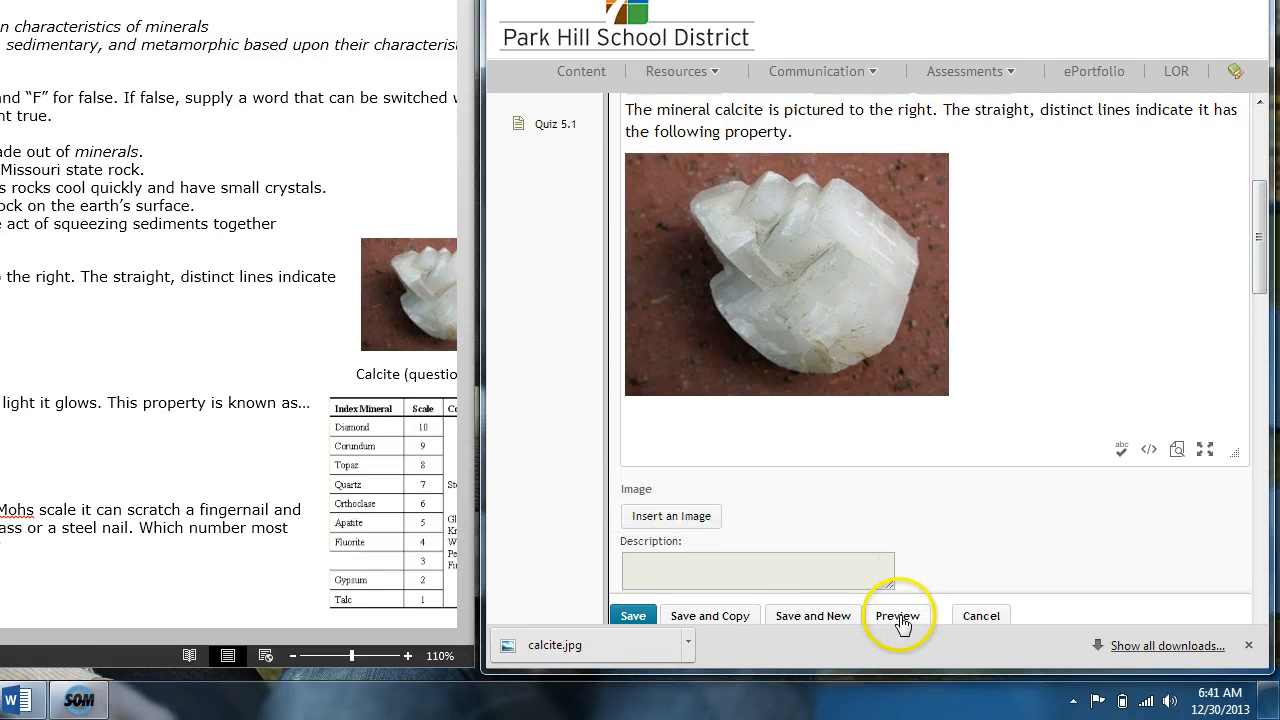
{"action": "left_click", "coordinate": [897, 616]}
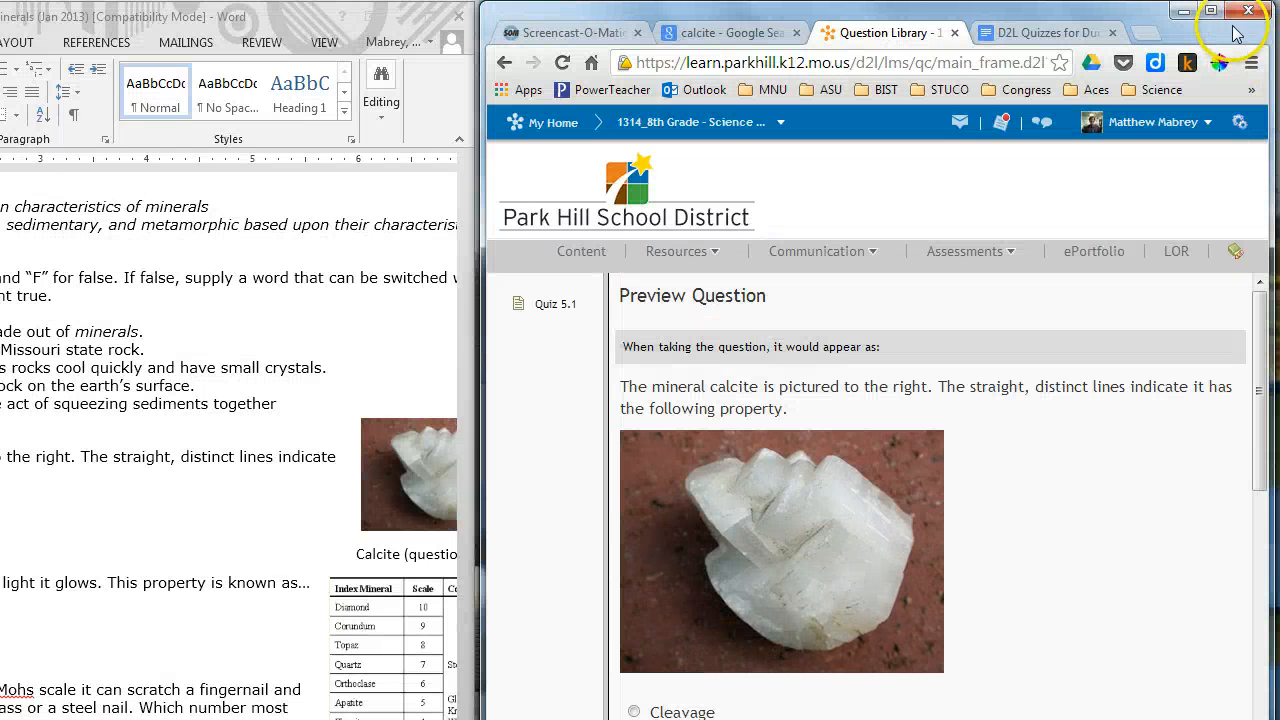
{"action": "left_click", "coordinate": [1211, 10]}
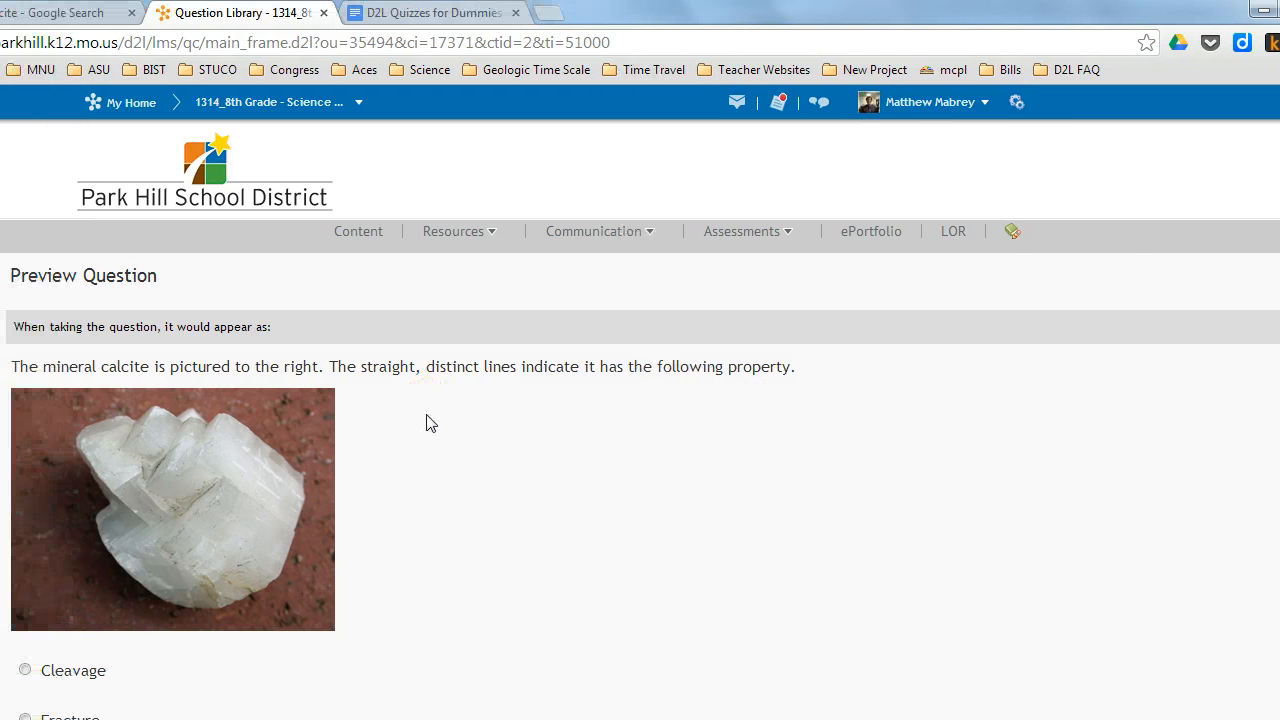
{"action": "middle_click", "coordinate": [427, 418]}
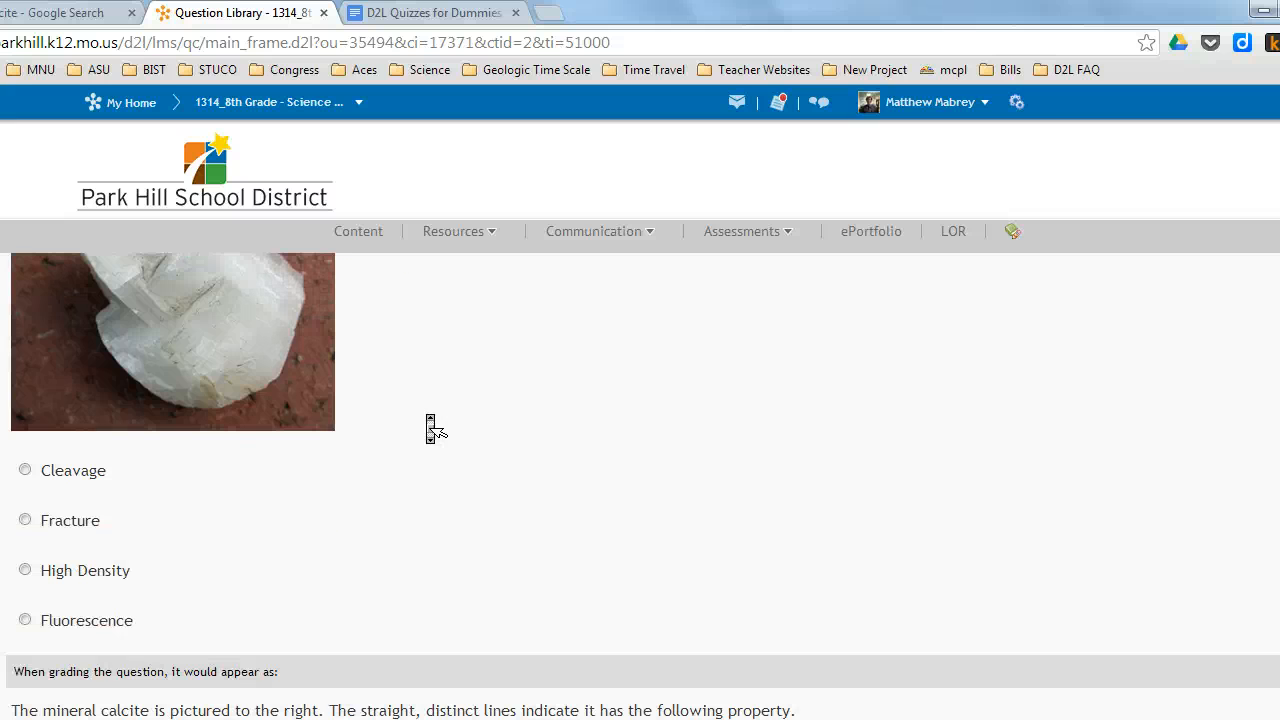
{"action": "middle_click", "coordinate": [427, 423]}
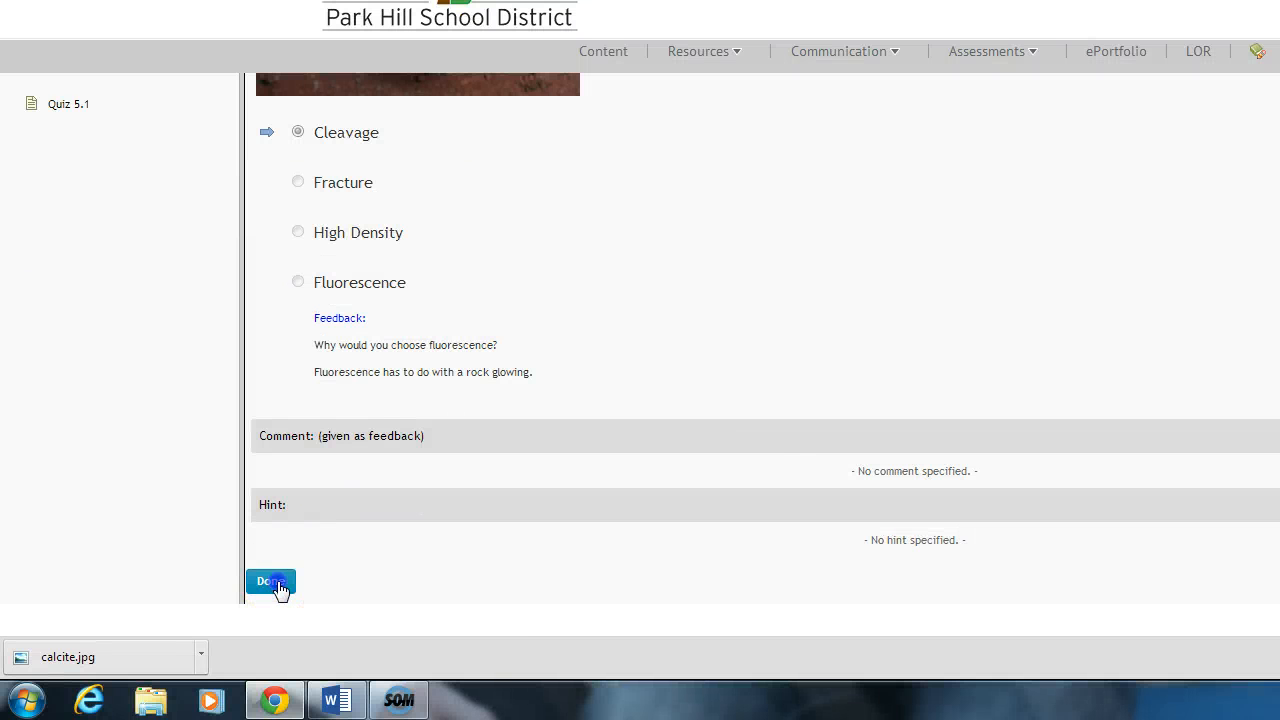
{"action": "left_click", "coordinate": [279, 586]}
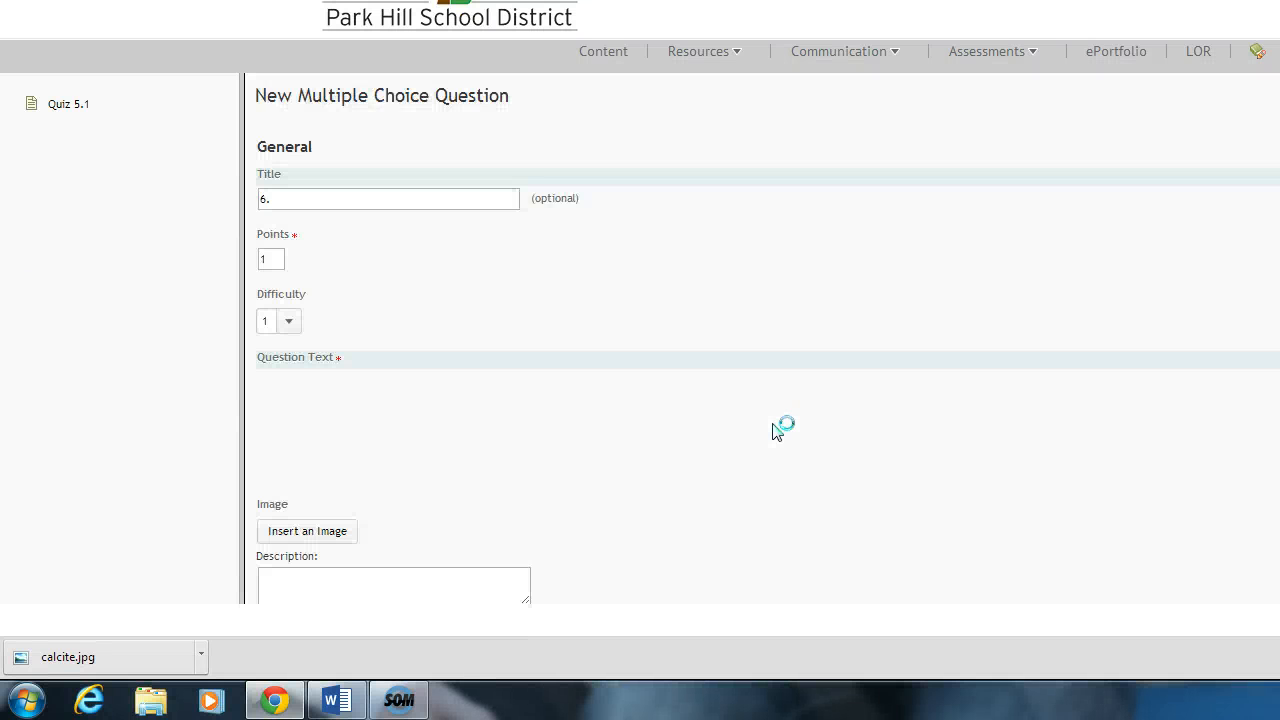
Step: Replace "to the right" with "below" in the question text and enlarge its editor to check the wording
{"action": "scroll", "coordinate": [606, 351], "scroll_direction": "down", "scroll_amount": 2}
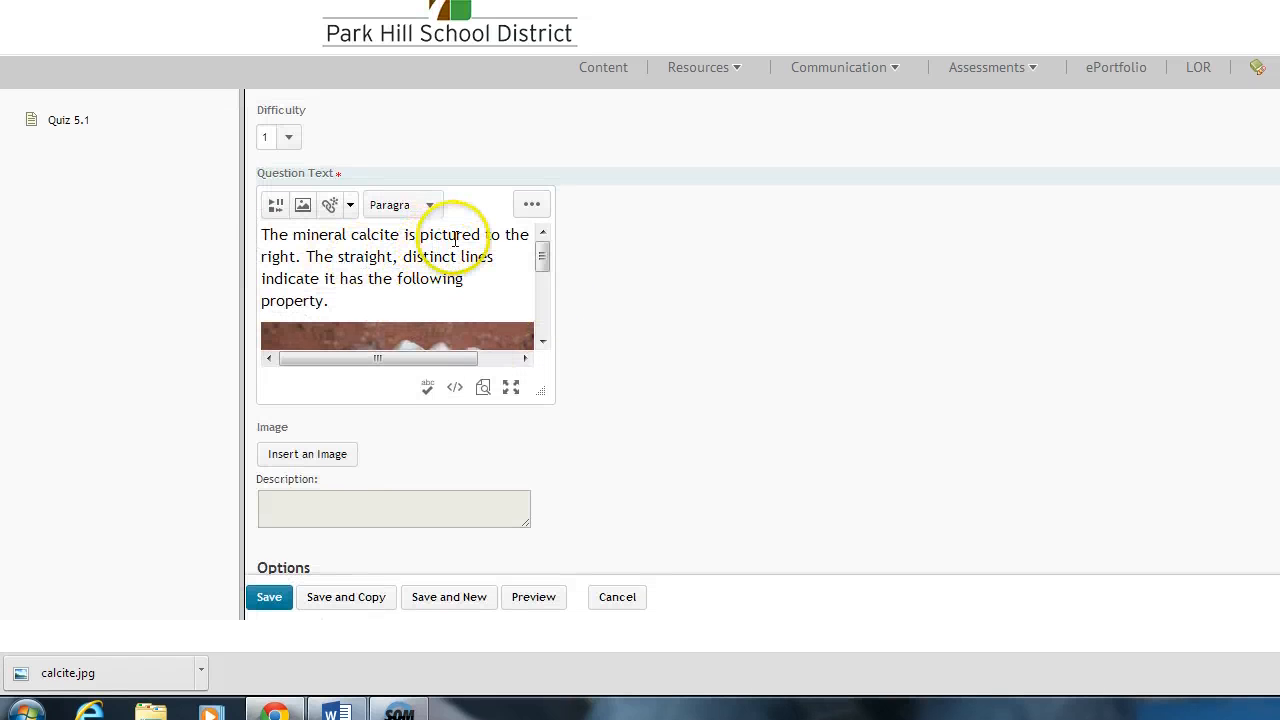
{"action": "left_click_drag", "start_coordinate": [484, 240], "coordinate": [249, 262]}
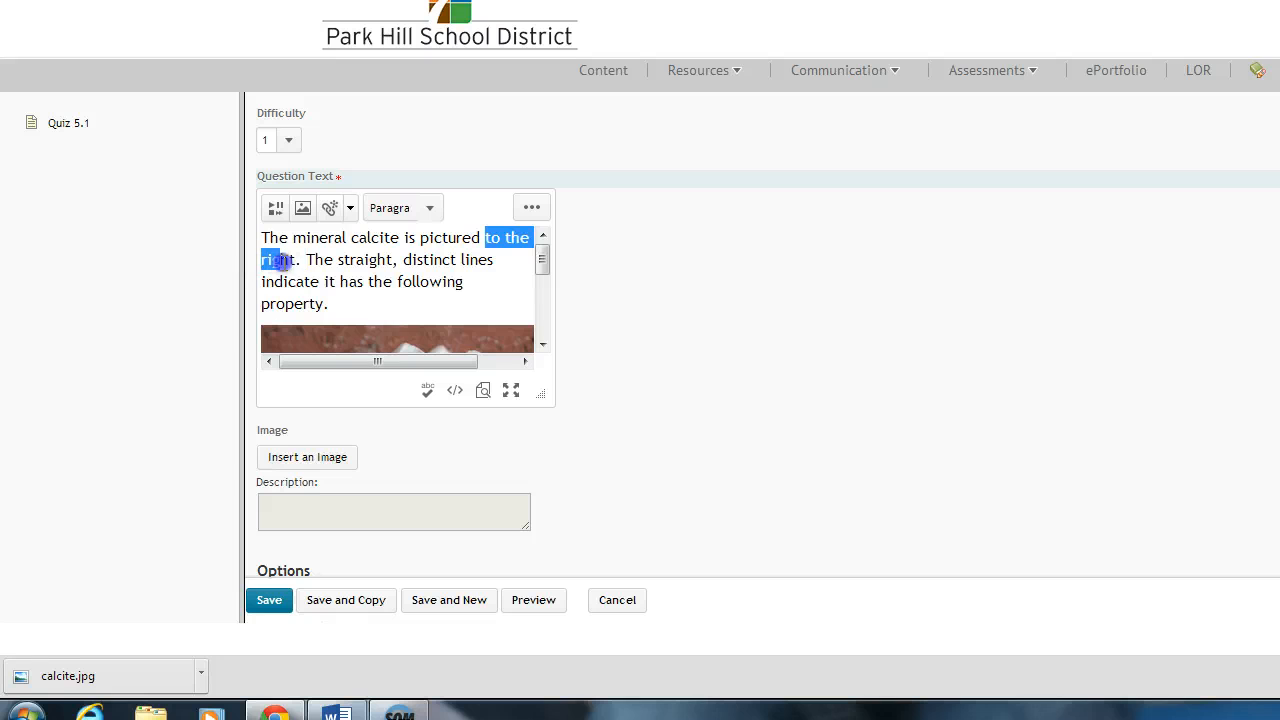
{"action": "type", "text": "below"}
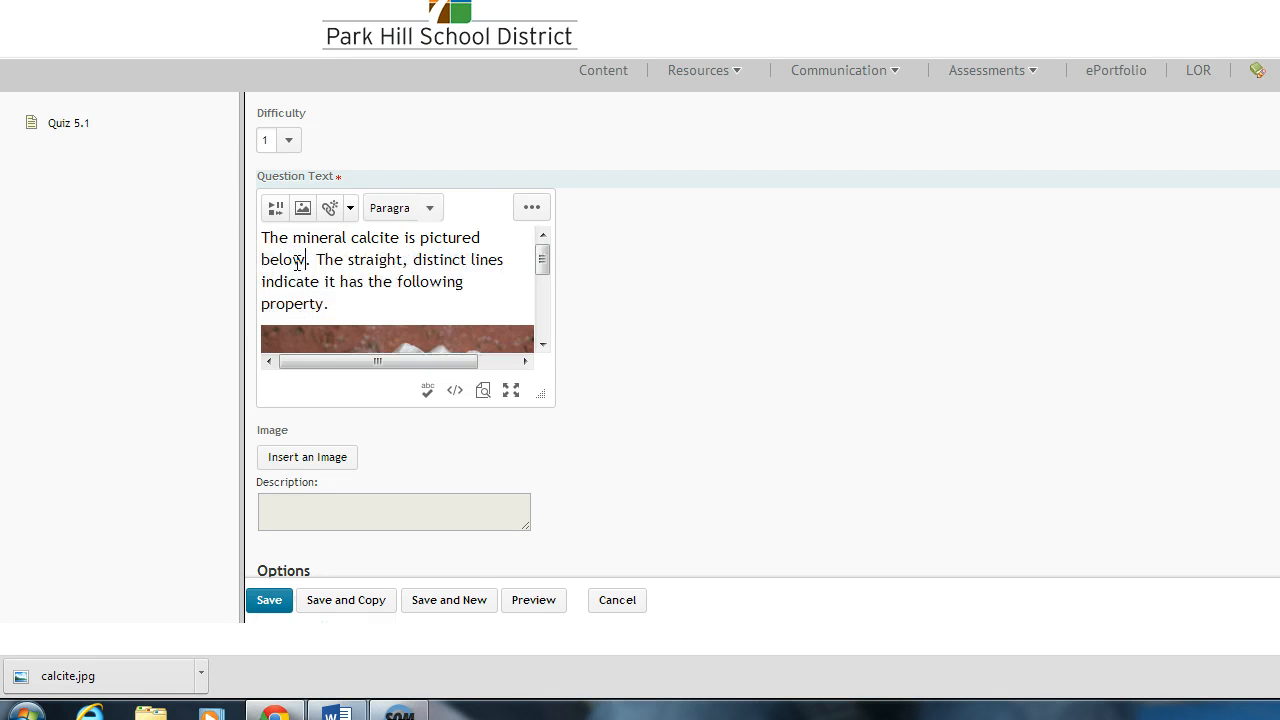
{"action": "left_click_drag", "start_coordinate": [540, 395], "coordinate": [731, 451]}
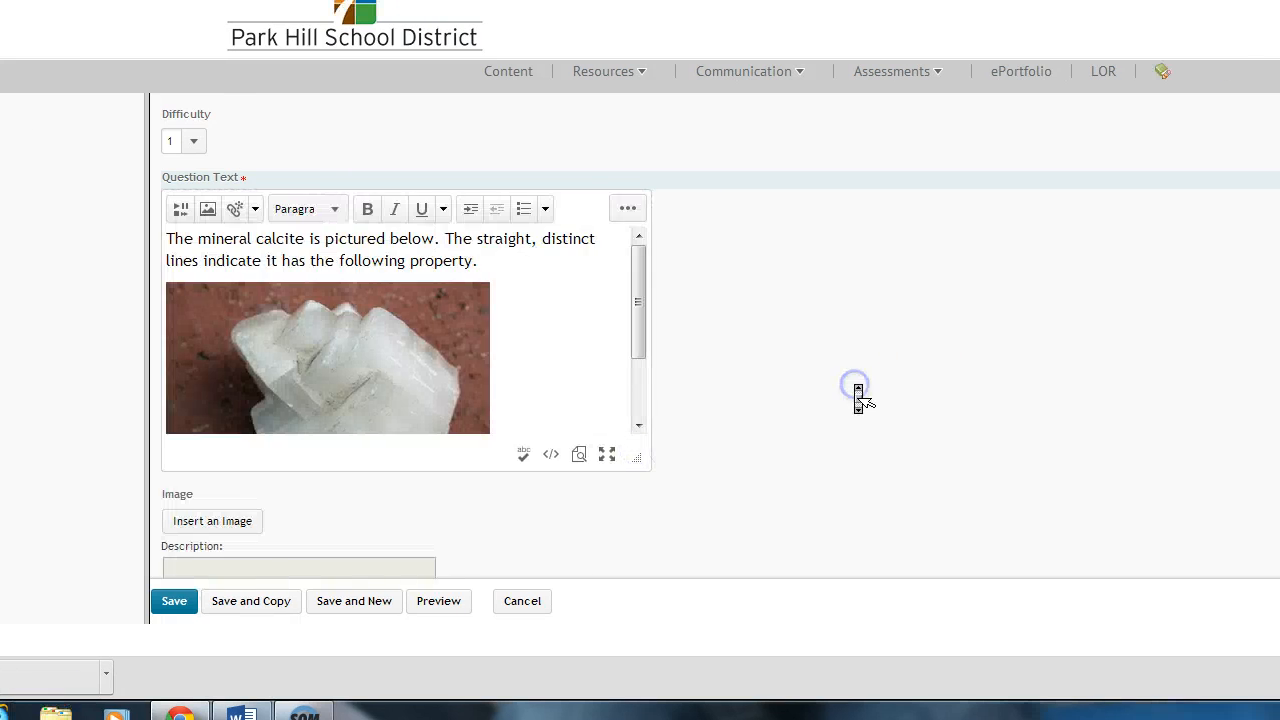
Step: Delete the feedback text of the Fluorescence option and save the question
{"action": "scroll", "coordinate": [946, 390], "scroll_direction": "down", "scroll_amount": 10}
{"action": "scroll", "coordinate": [860, 398], "scroll_direction": "down", "scroll_amount": 4}
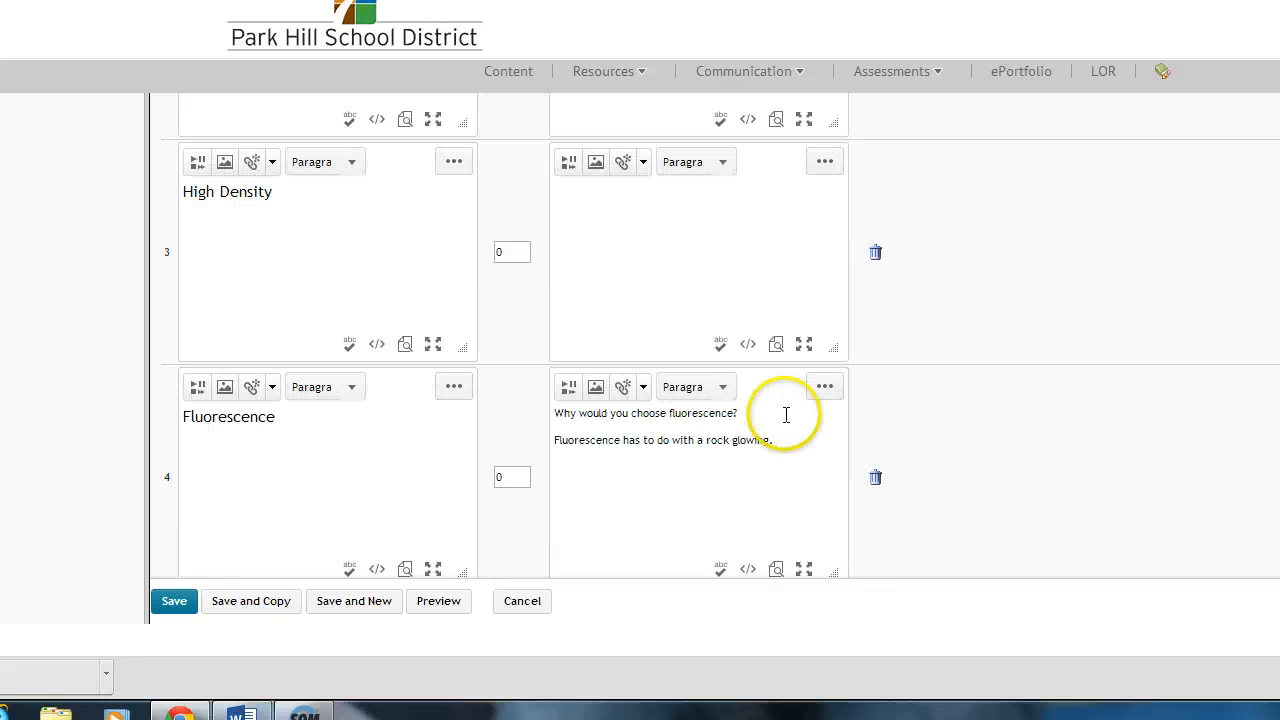
{"action": "left_click_drag", "start_coordinate": [566, 410], "coordinate": [540, 406]}
{"action": "key", "text": "BackSpace"}
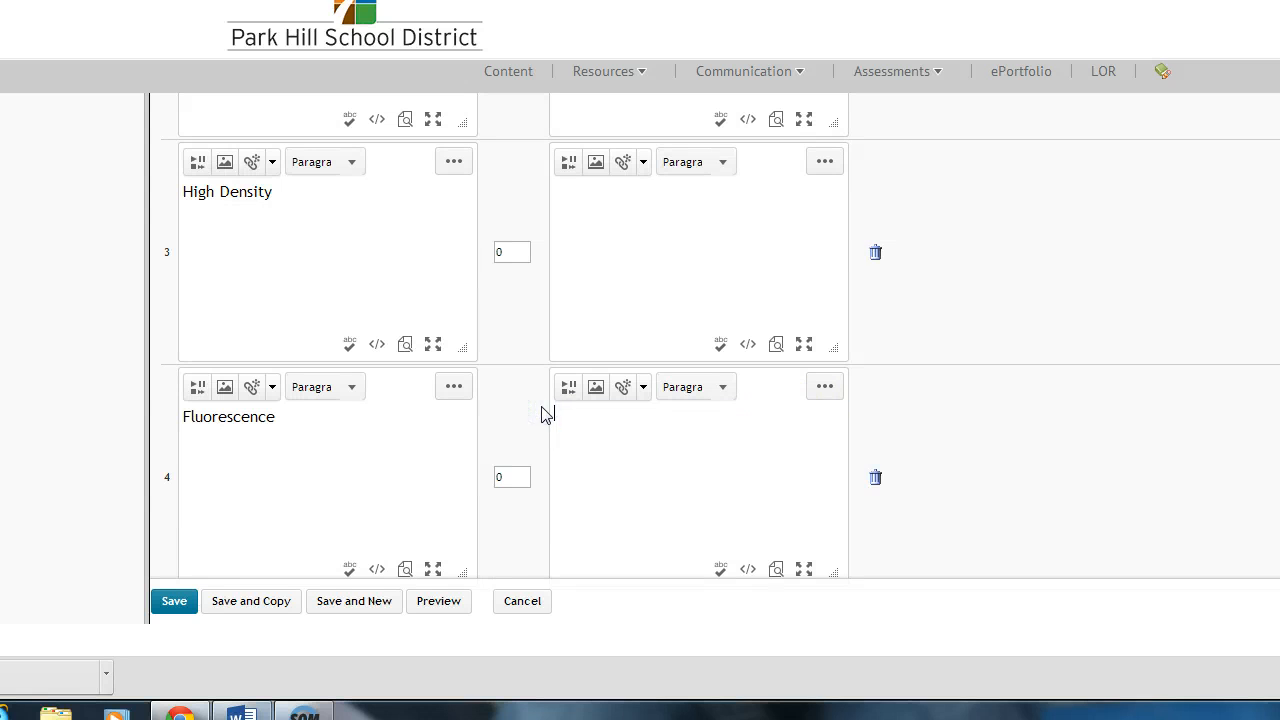
{"action": "left_click", "coordinate": [279, 590]}
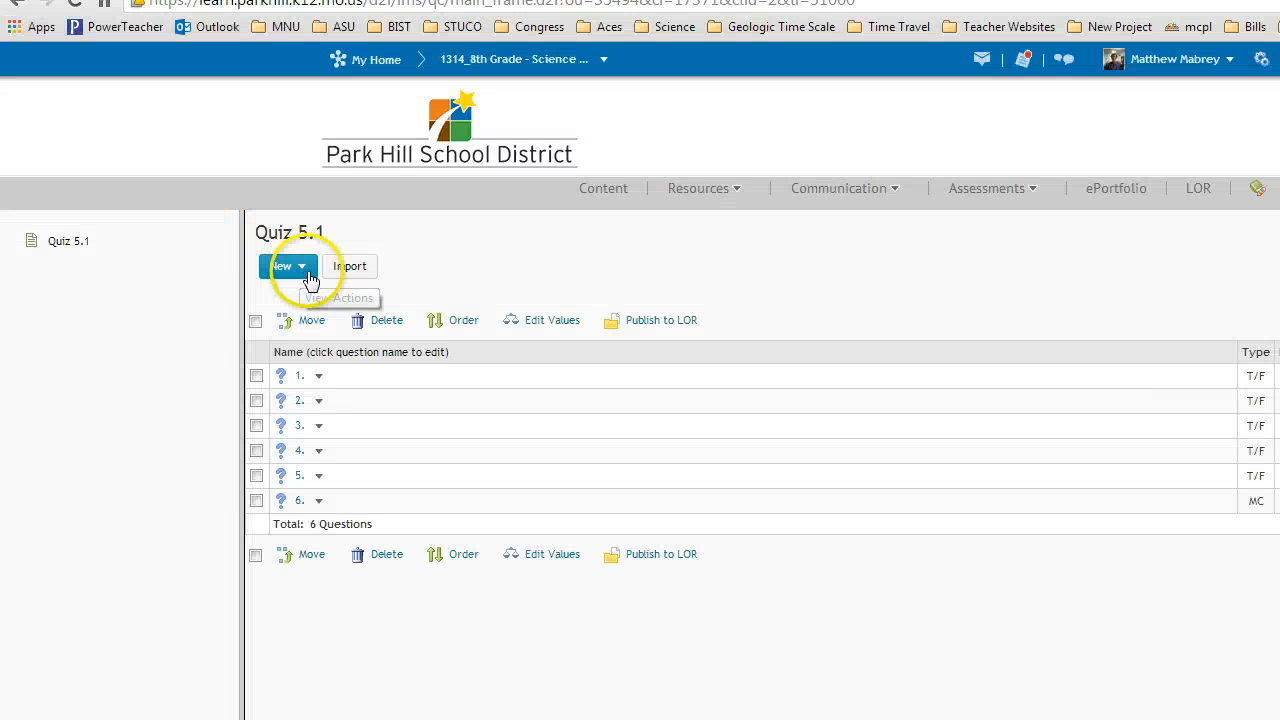
Step: Try a new multi-select question with options 1, 2 and 3 marked as correct, and discard it without saving
{"action": "left_click", "coordinate": [288, 266]}
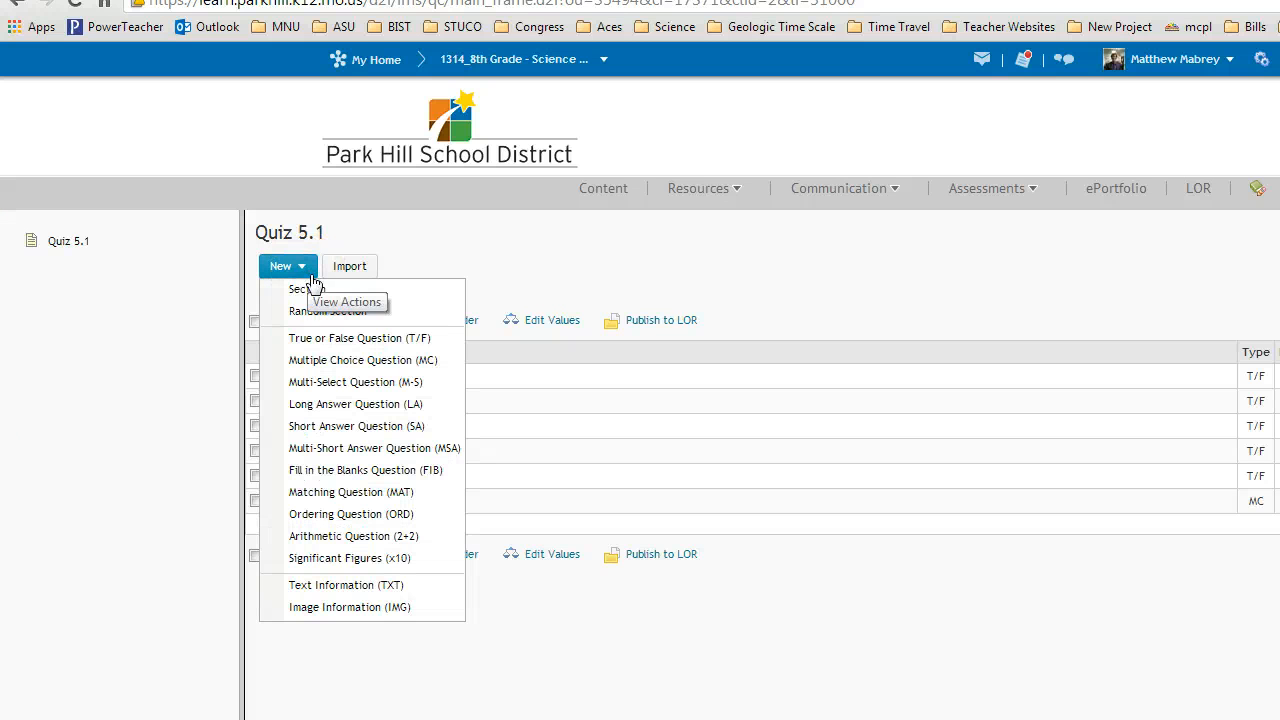
{"action": "left_click", "coordinate": [404, 382]}
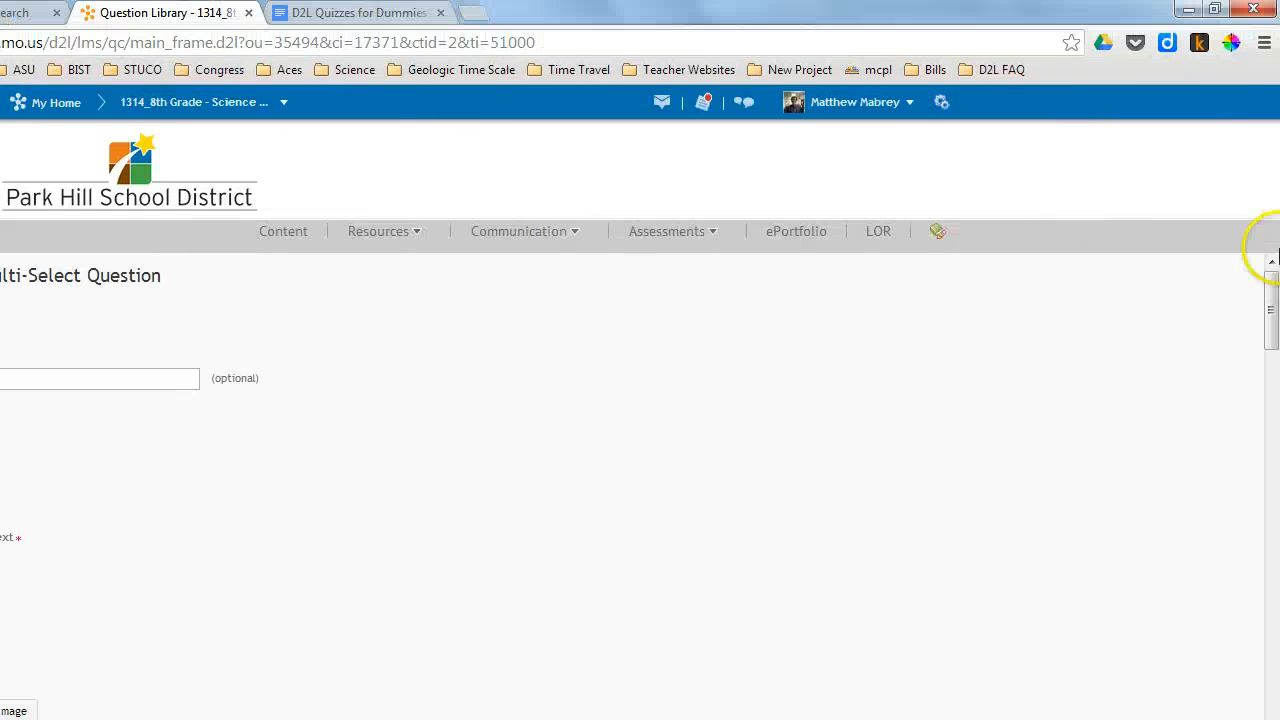
{"action": "left_click_drag", "start_coordinate": [1273, 295], "coordinate": [1273, 482]}
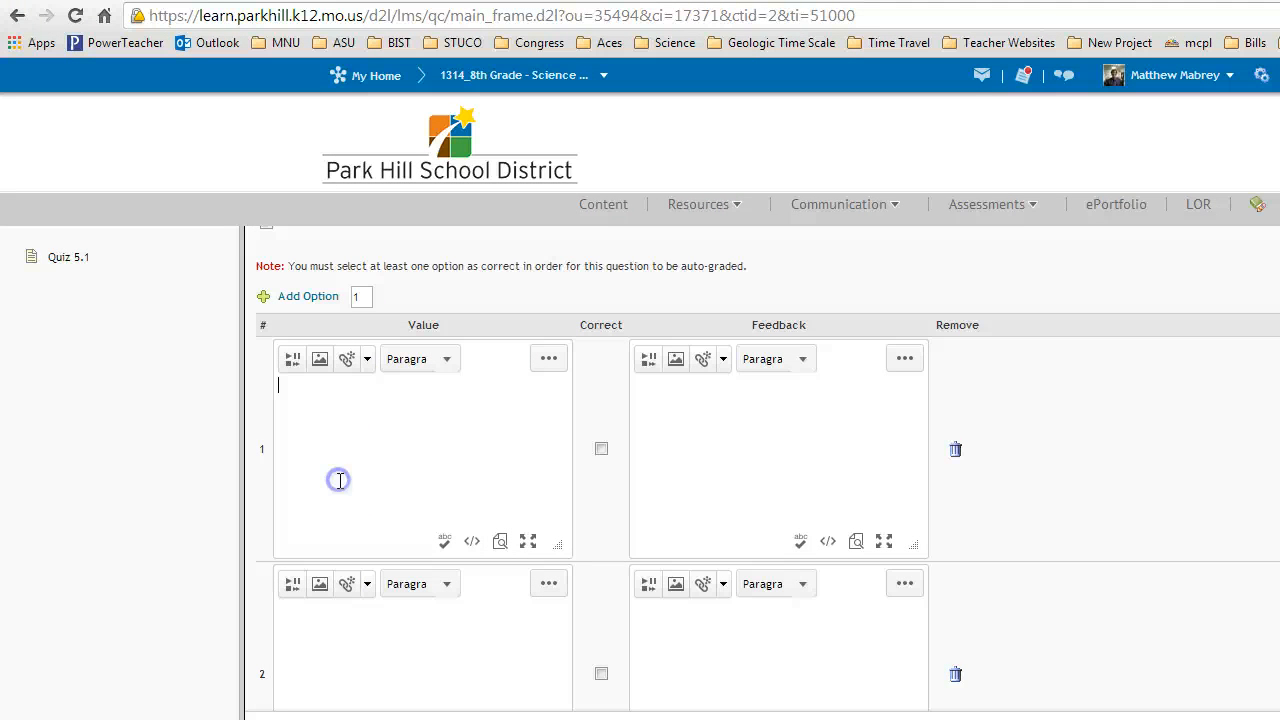
{"action": "left_click", "coordinate": [601, 448]}
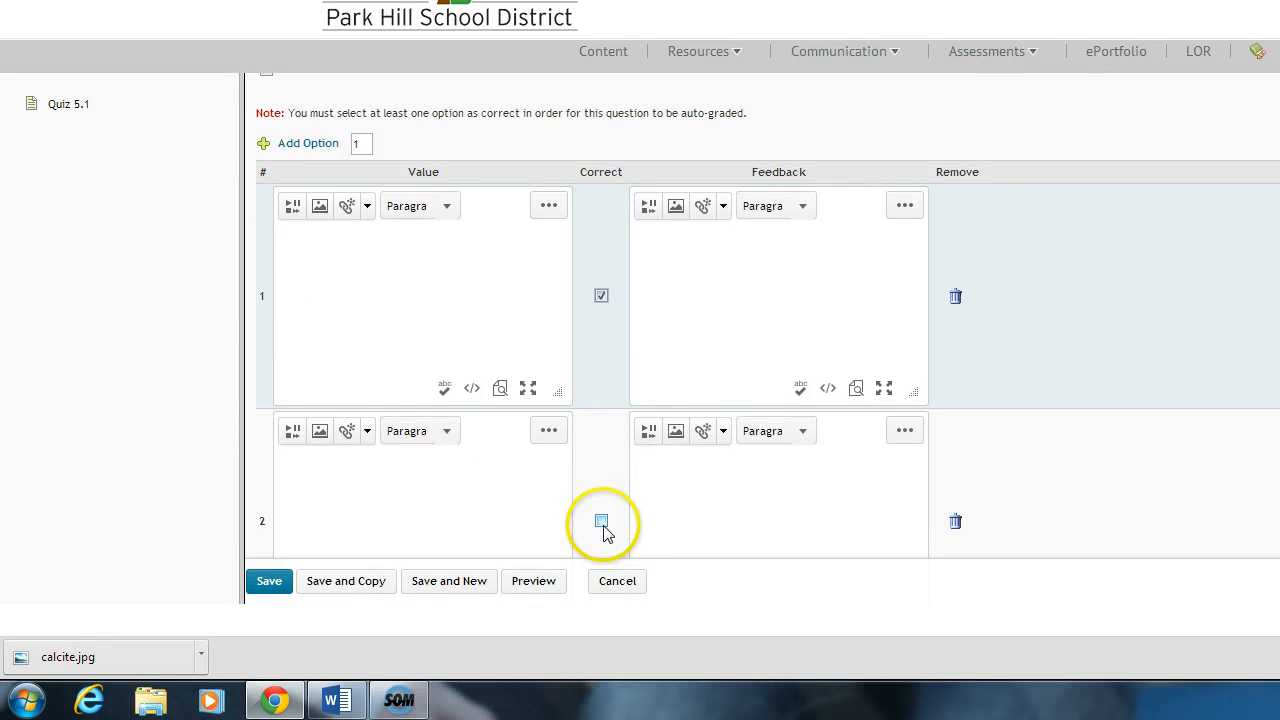
{"action": "left_click", "coordinate": [601, 522]}
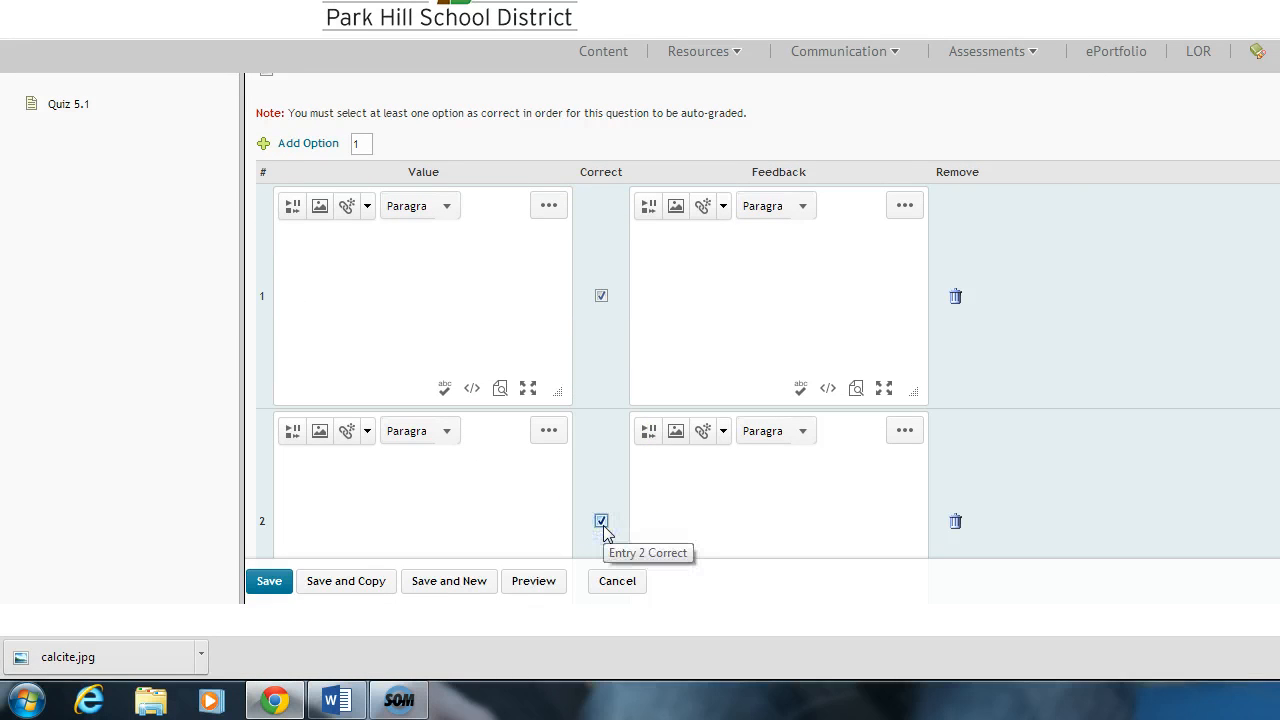
{"action": "left_click", "coordinate": [364, 296]}
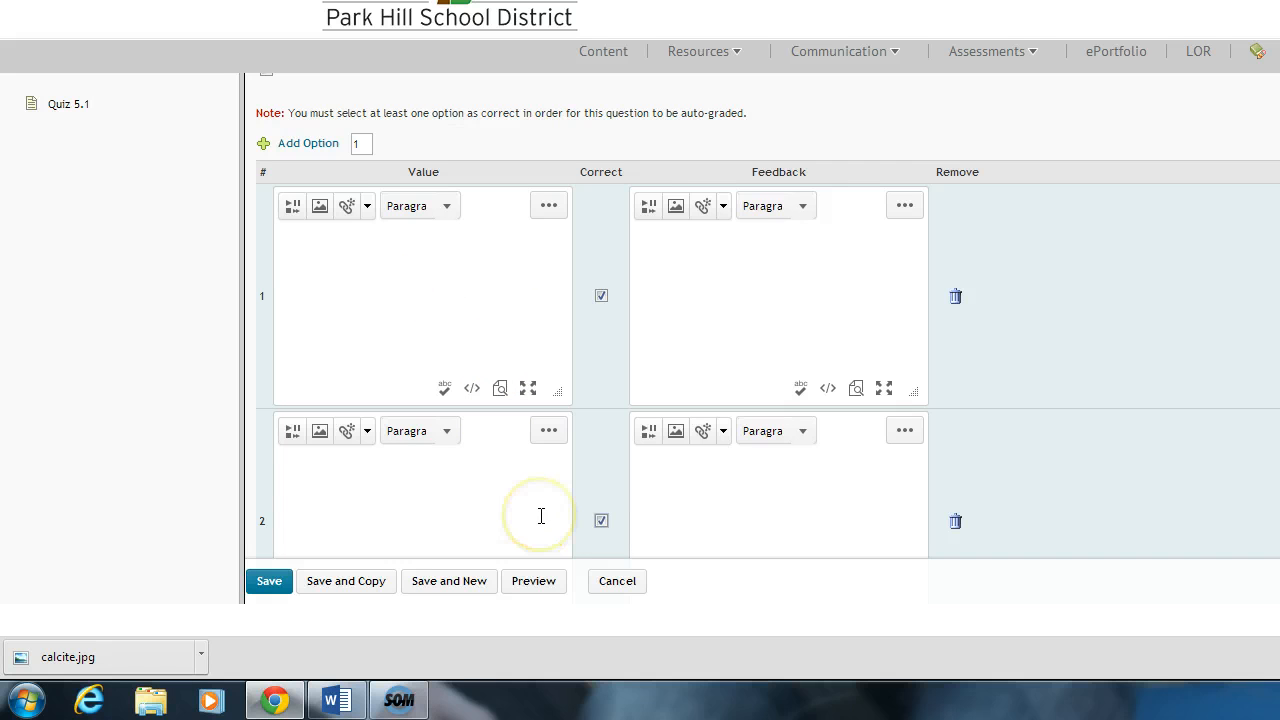
{"action": "scroll", "coordinate": [541, 516], "scroll_direction": "down", "scroll_amount": 2}
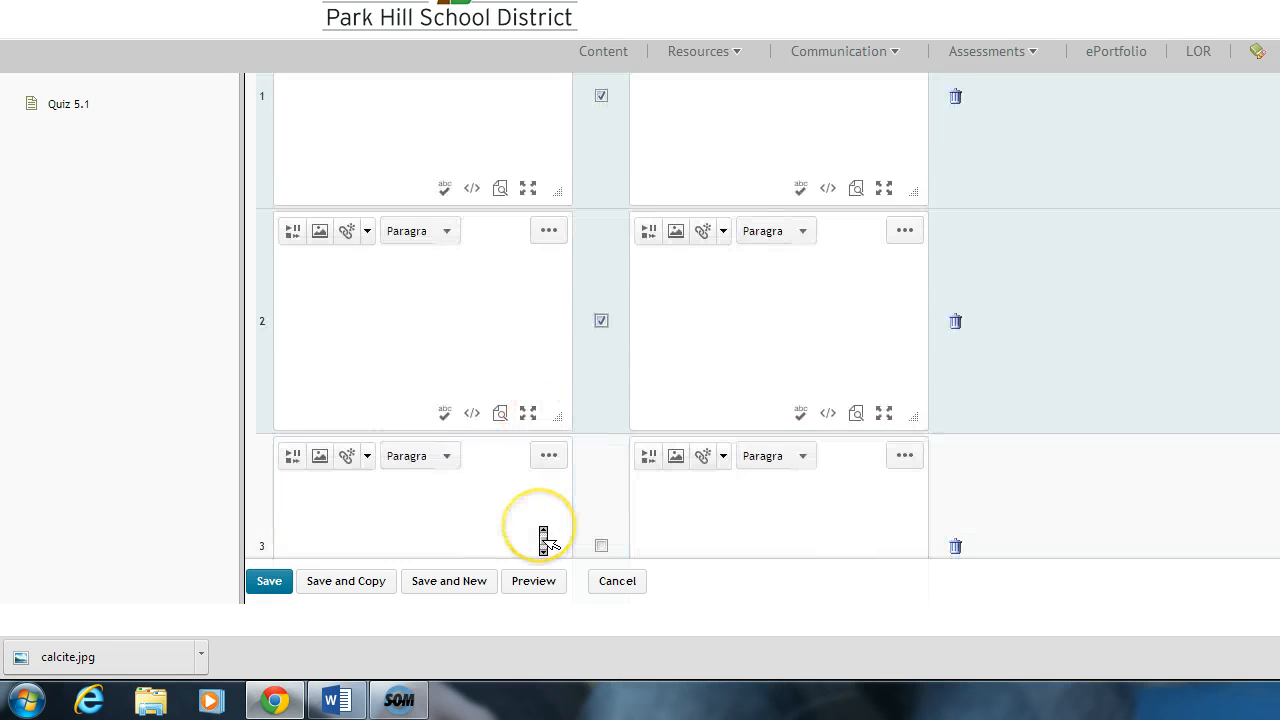
{"action": "left_click", "coordinate": [601, 545]}
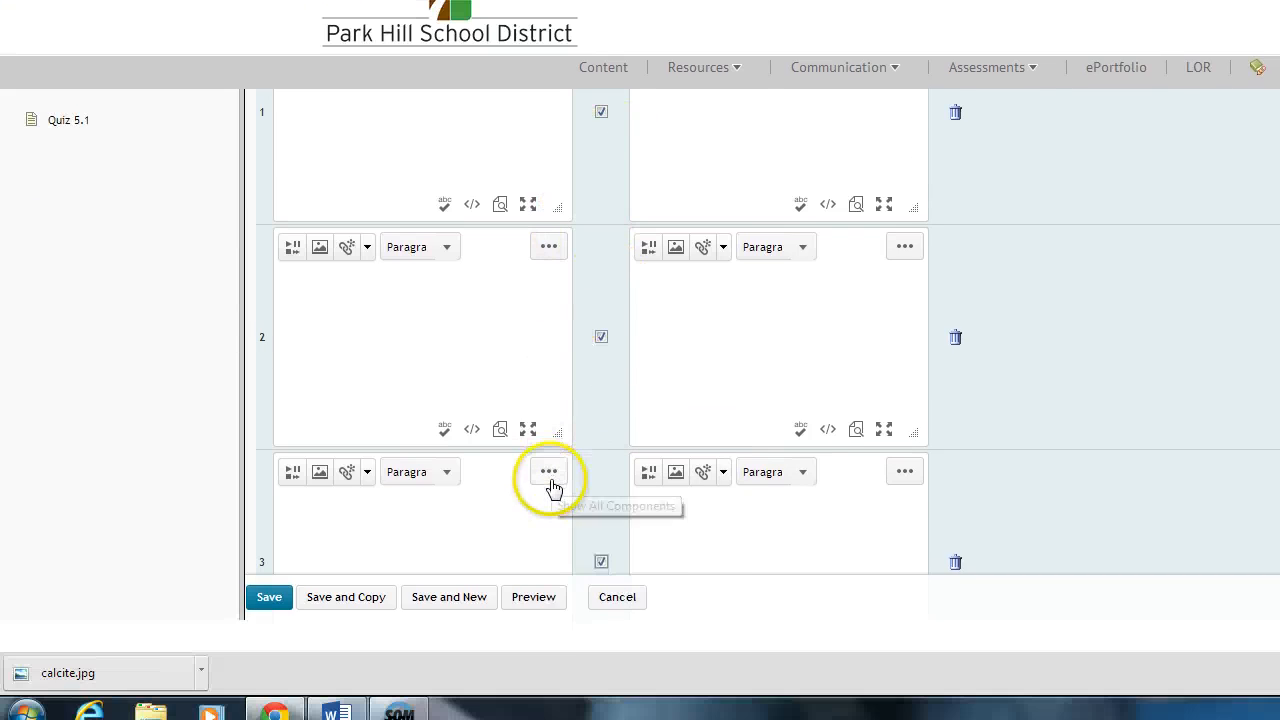
{"action": "left_click", "coordinate": [620, 584]}
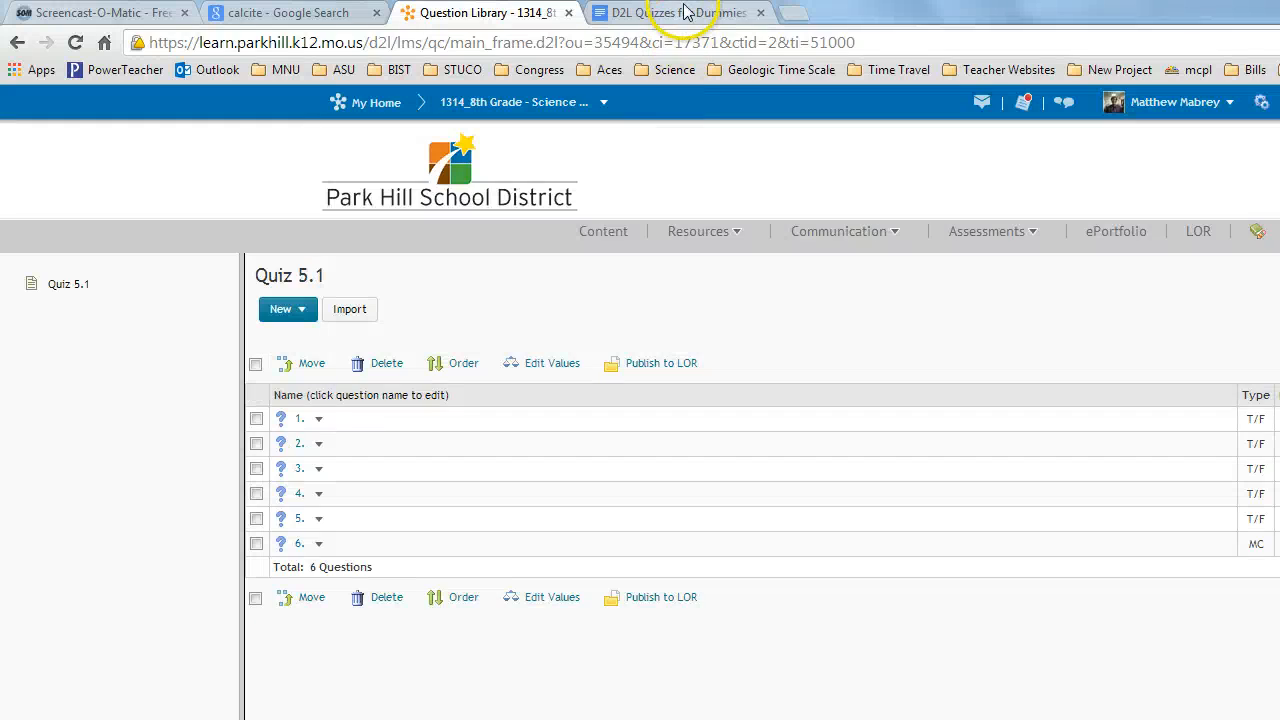
Step: Look over the topic table in the D2L Quizzes for Dummies Screencasts document and return to the question library
{"action": "left_click", "coordinate": [686, 13]}
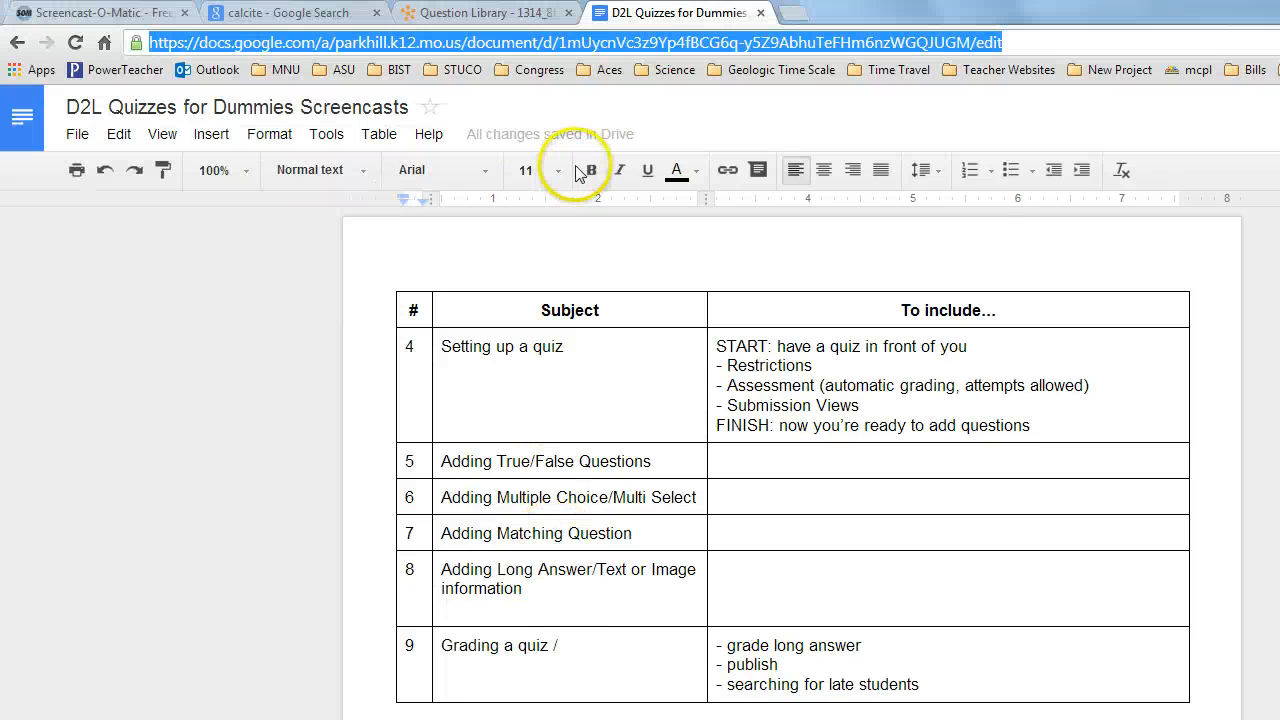
{"action": "left_click", "coordinate": [481, 20]}
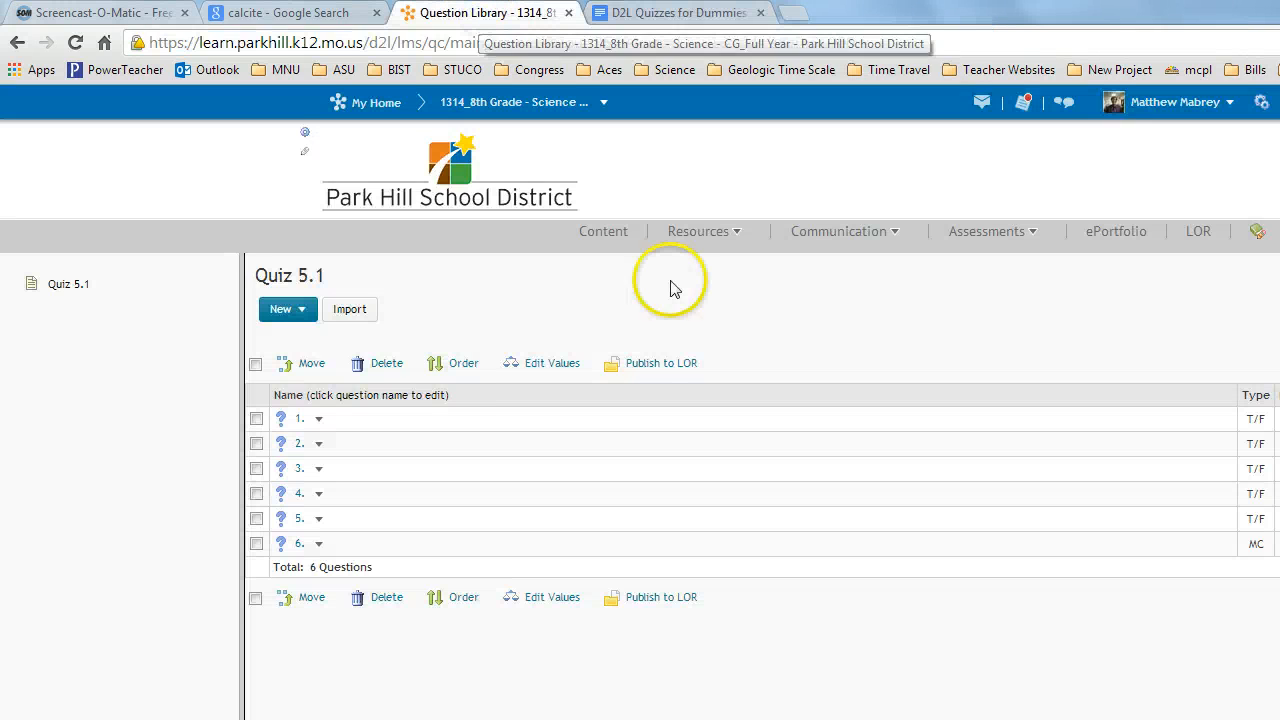